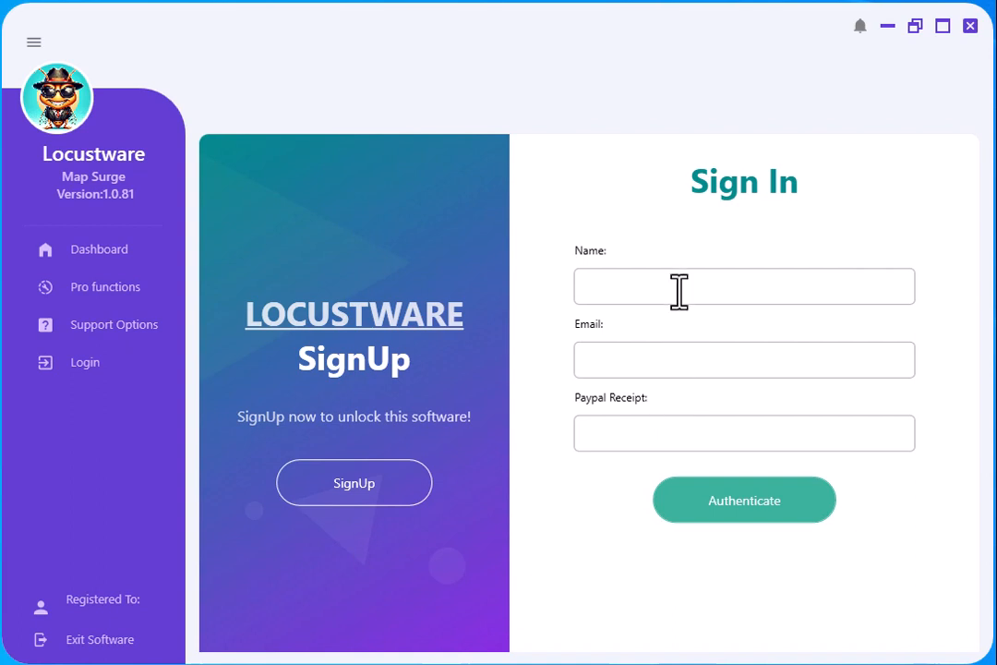
Step: Sign in with the user's name, e-mail address and PayPal receipt, and authenticate the software
{"action": "type", "text": "Cliff"}
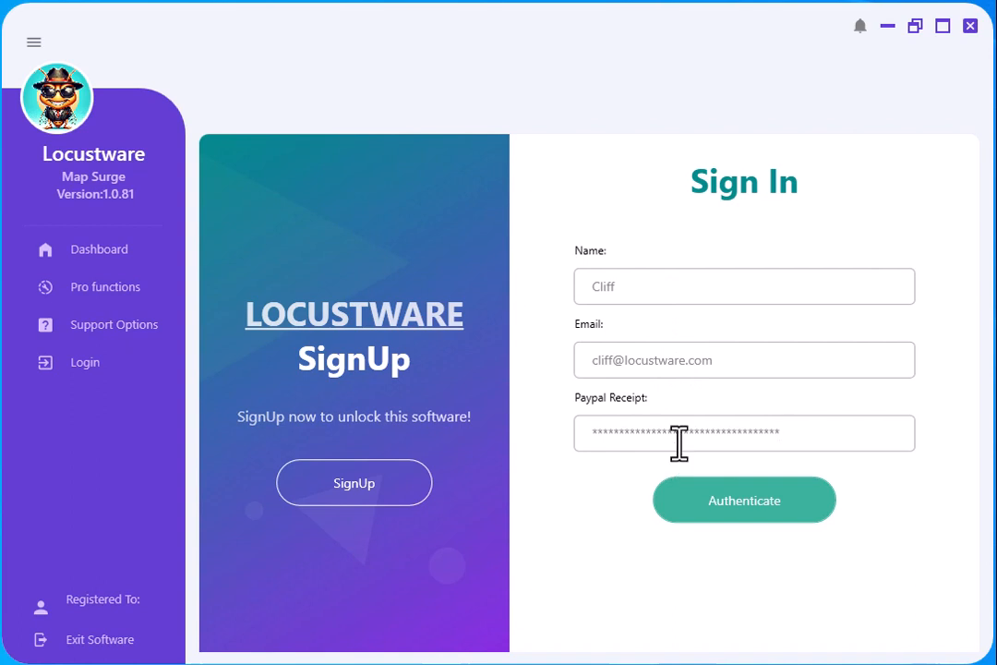
{"action": "left_click", "coordinate": [754, 515]}
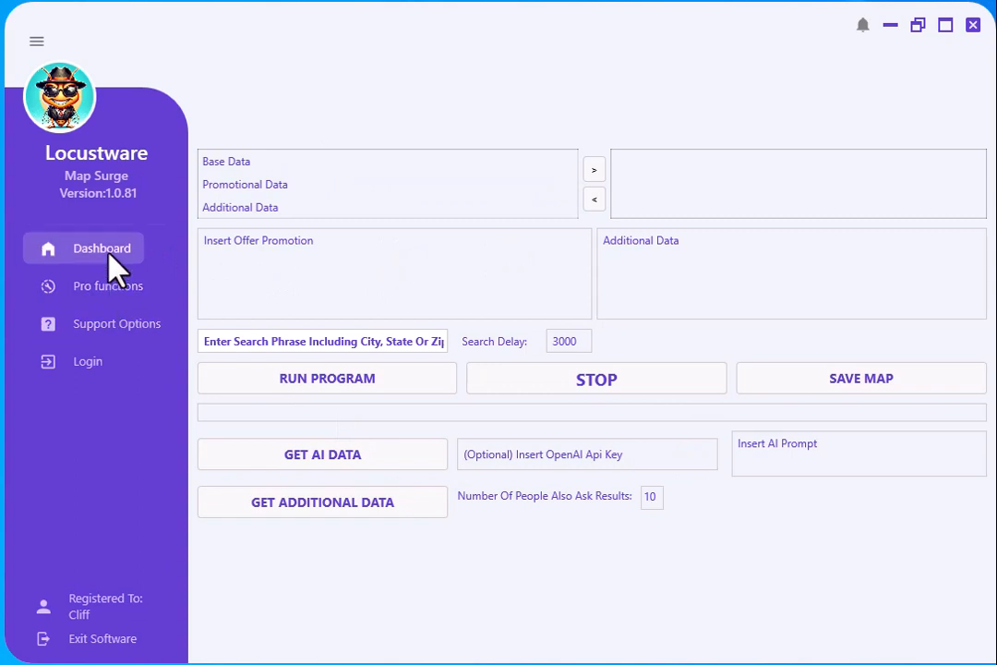
Step: Look through the support options and the help section's home page, and return to the dashboard
{"action": "left_click", "coordinate": [104, 328]}
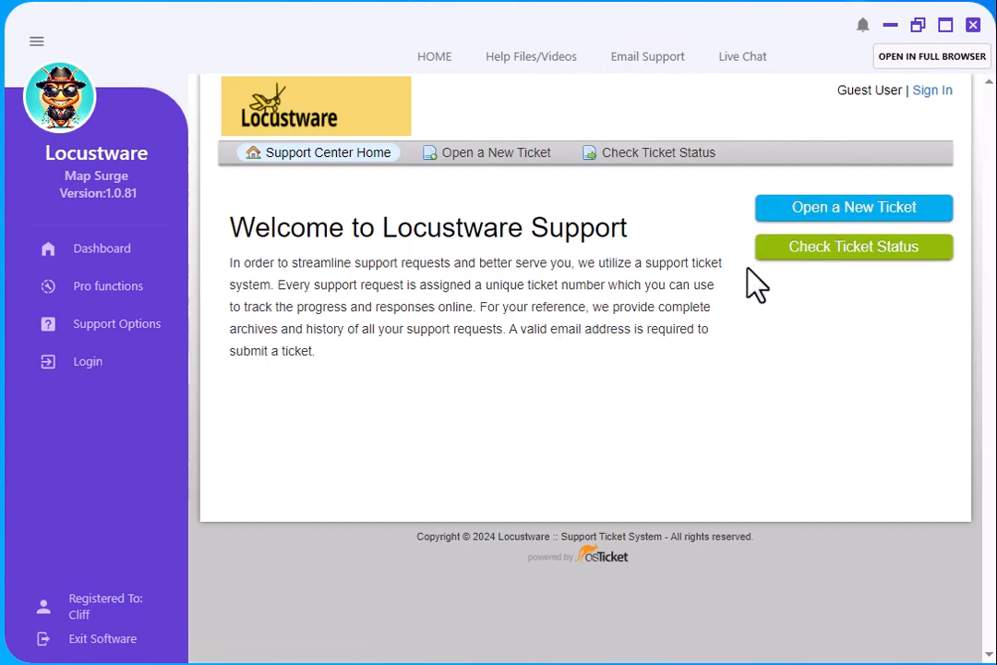
{"action": "left_click", "coordinate": [438, 65]}
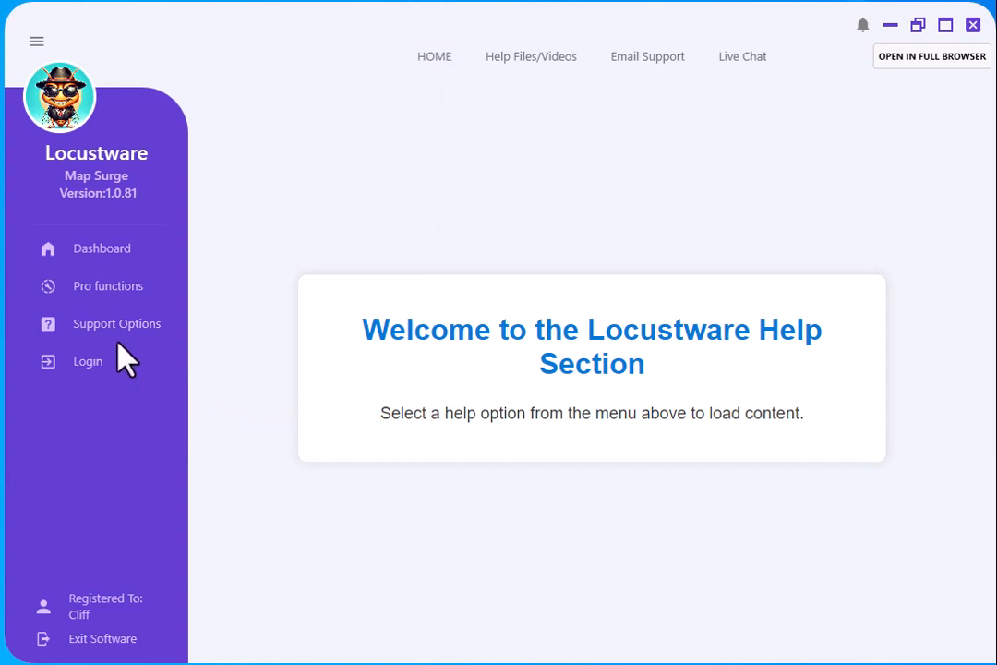
{"action": "left_click", "coordinate": [100, 249]}
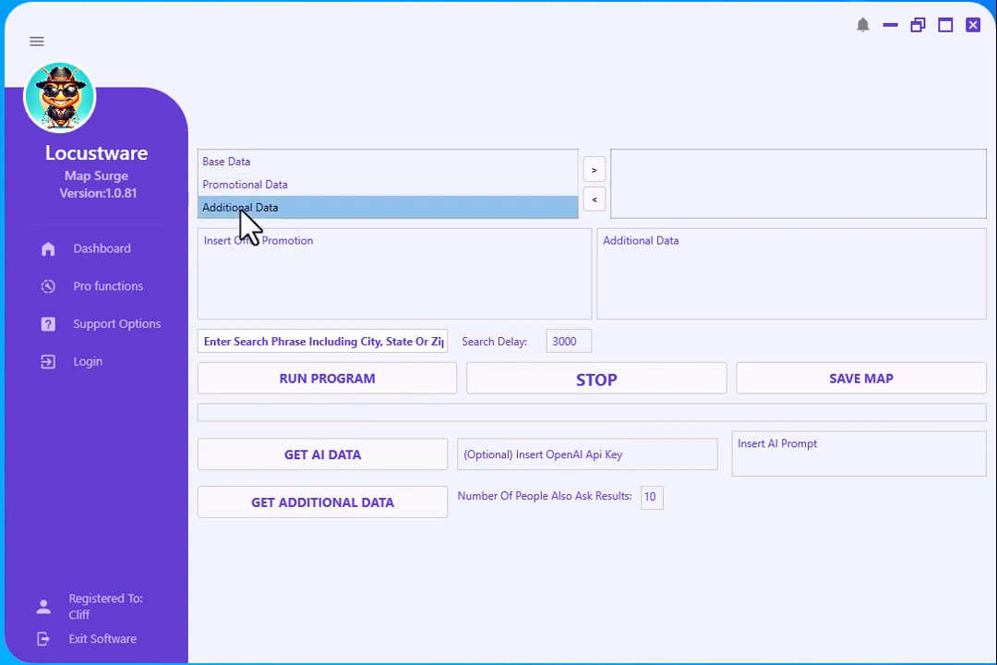
Step: Add Base Data, Promotional Data and Additional Data, in that order, to the selected data structure
{"action": "left_click", "coordinate": [251, 163]}
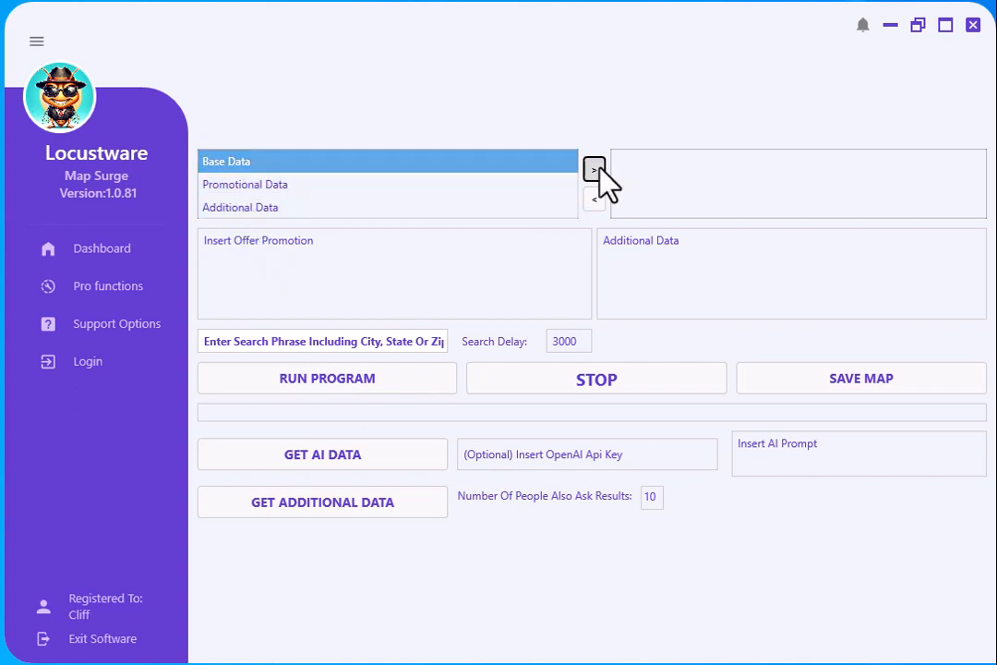
{"action": "left_click", "coordinate": [593, 169]}
{"action": "left_click", "coordinate": [415, 162]}
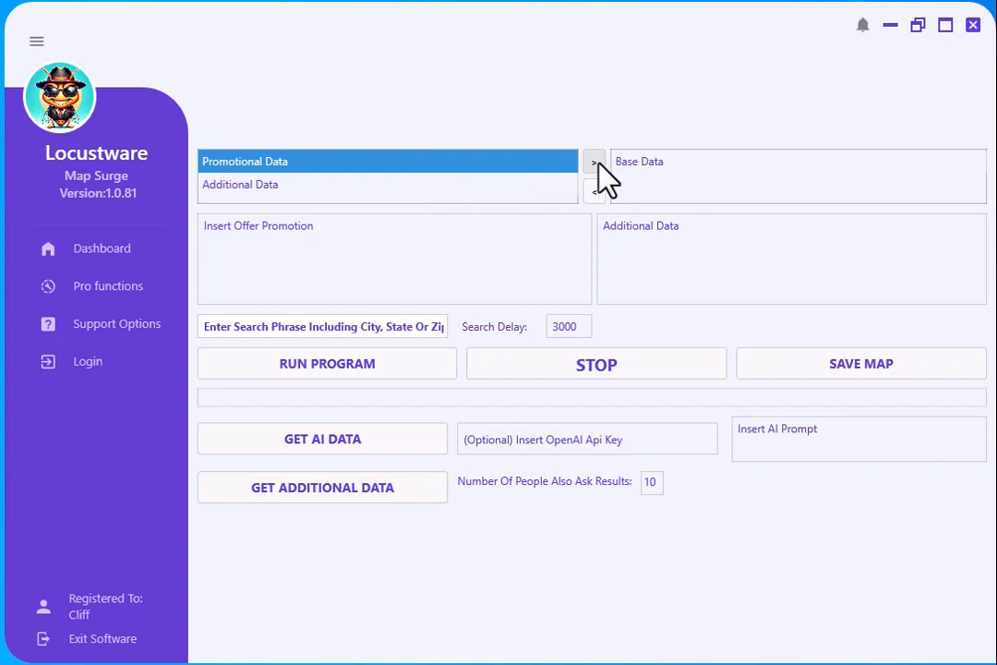
{"action": "left_click", "coordinate": [596, 168]}
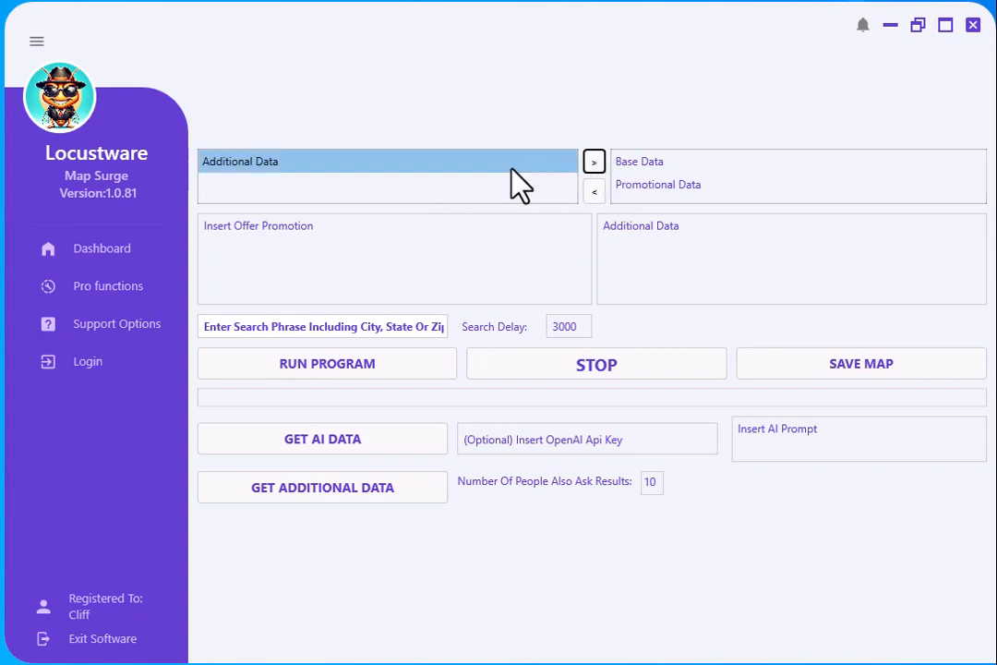
{"action": "left_click", "coordinate": [593, 164]}
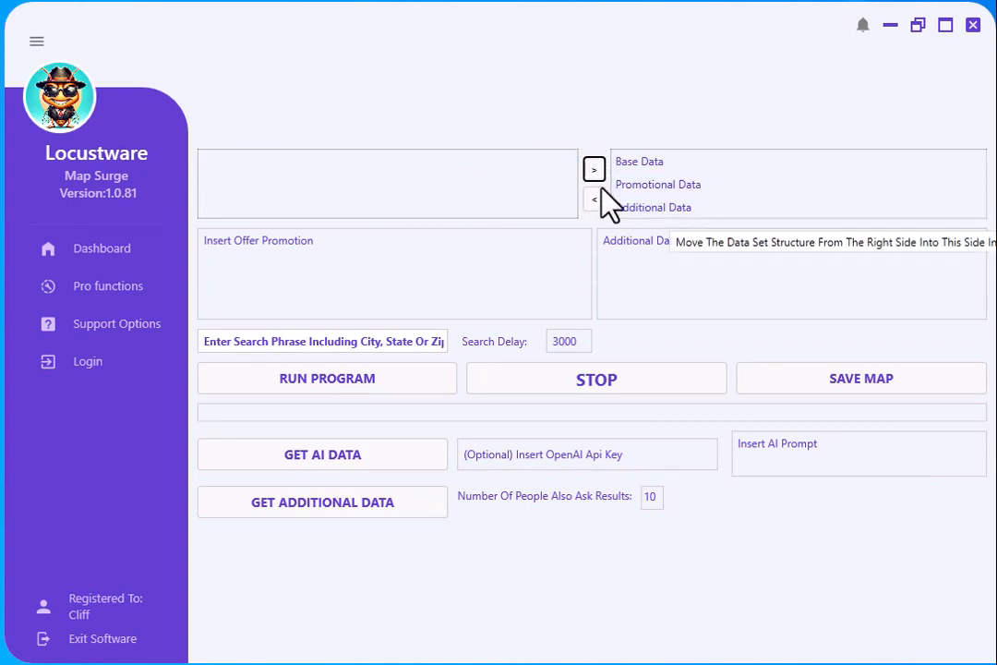
Step: Remove Additional Data, Promotional Data and Base Data from the selected data structure again
{"action": "left_click", "coordinate": [634, 209]}
{"action": "left_click", "coordinate": [595, 201]}
{"action": "left_click", "coordinate": [648, 185]}
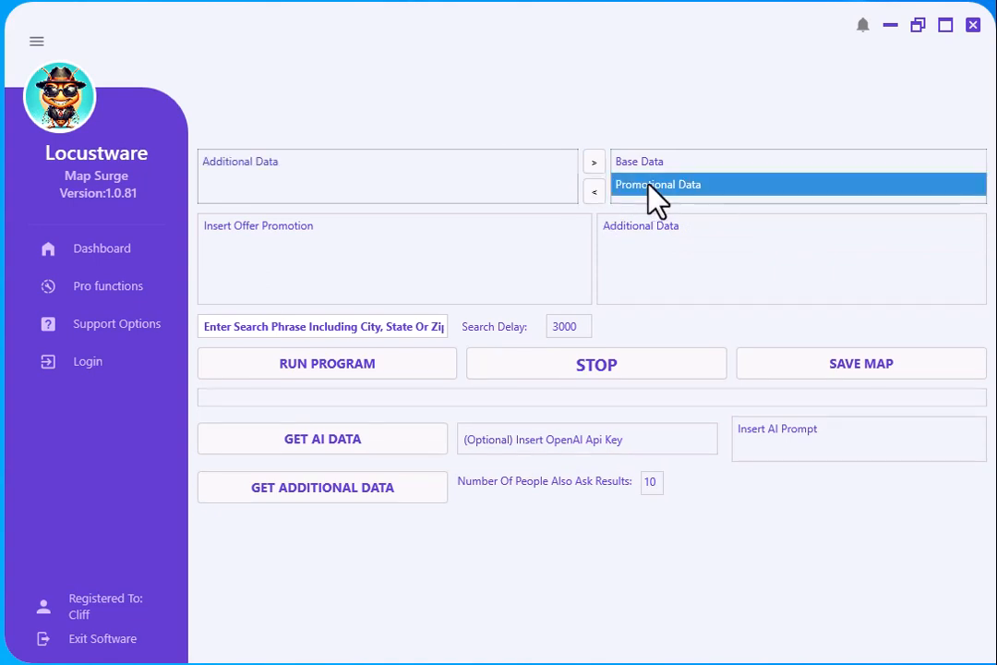
{"action": "left_click", "coordinate": [595, 192]}
{"action": "left_click", "coordinate": [643, 166]}
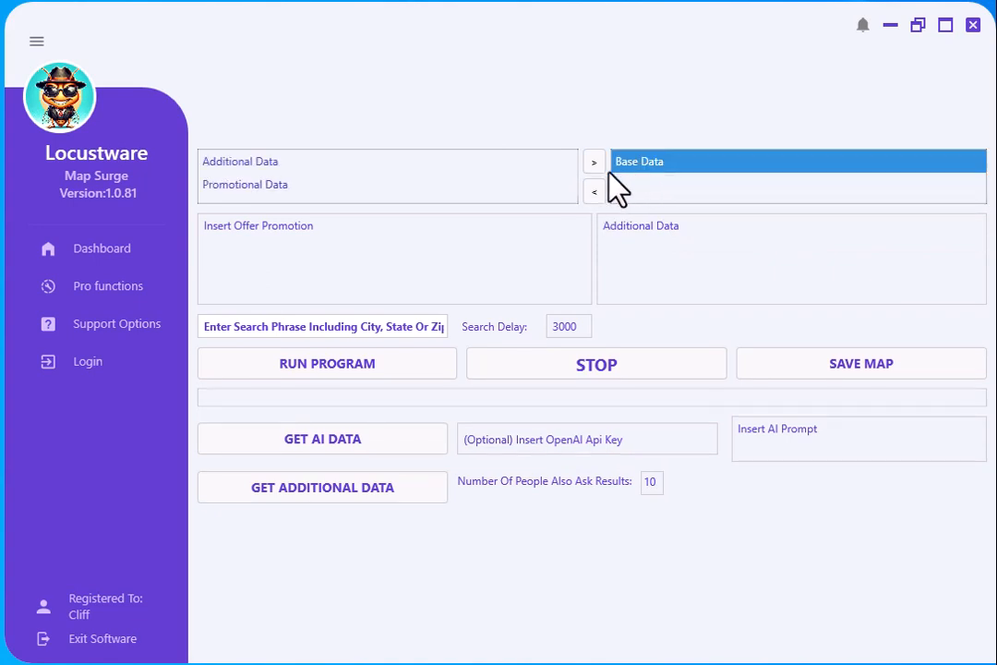
{"action": "left_click", "coordinate": [592, 194]}
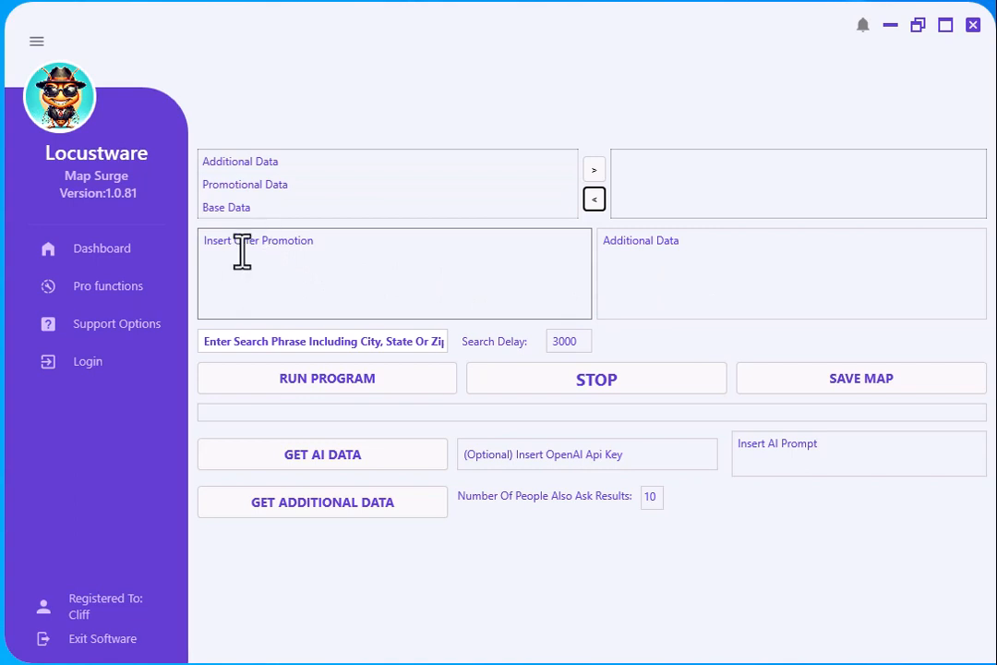
Step: Build the selected data structure in the order Additional Data, Base Data, Promotional Data
{"action": "left_click", "coordinate": [231, 209]}
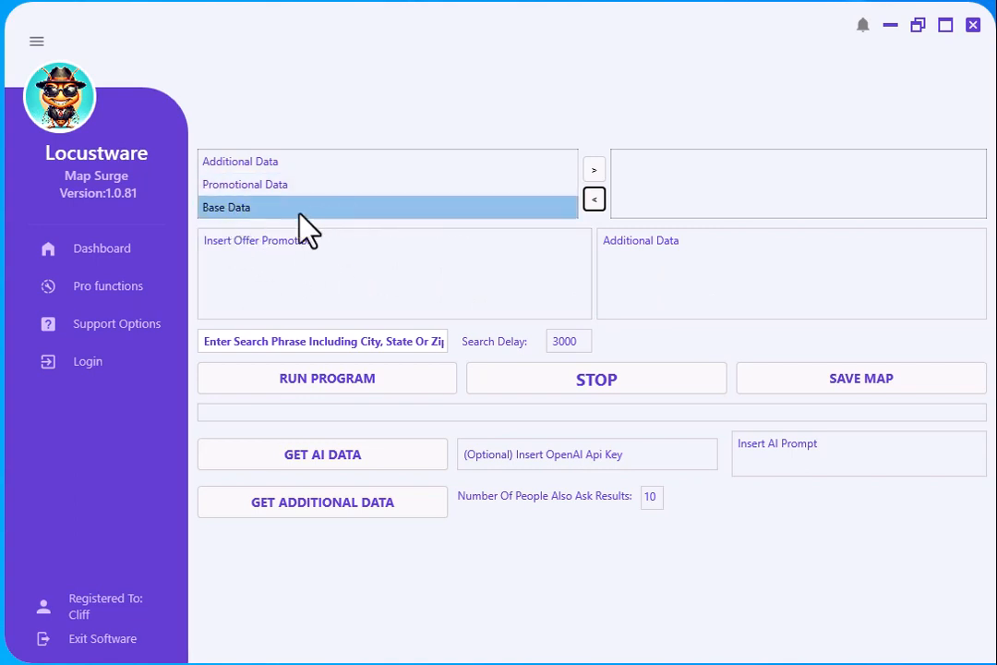
{"action": "left_click", "coordinate": [246, 164]}
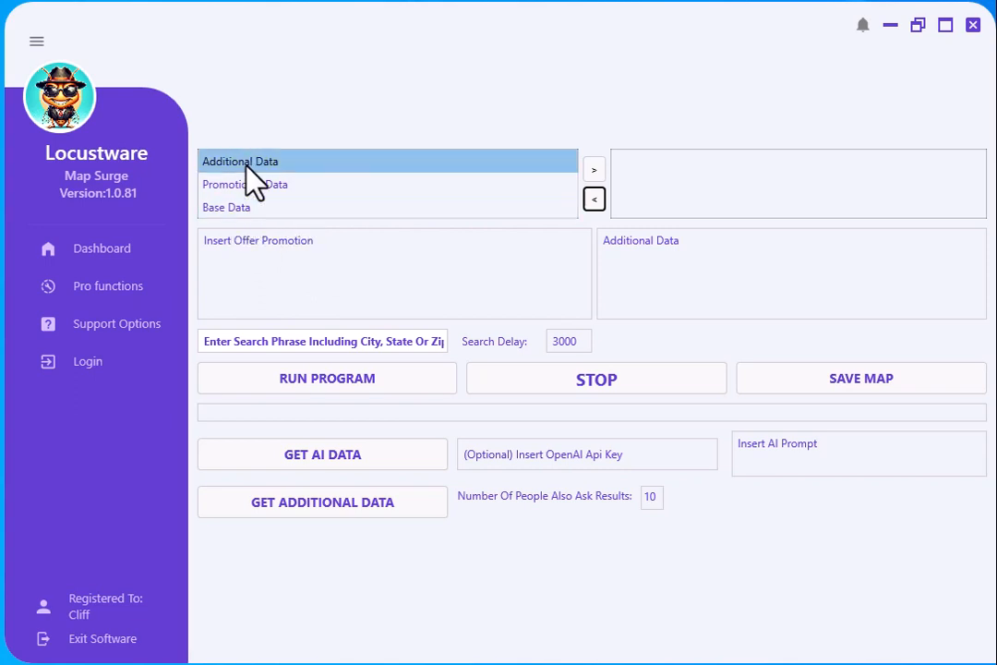
{"action": "left_click", "coordinate": [593, 169]}
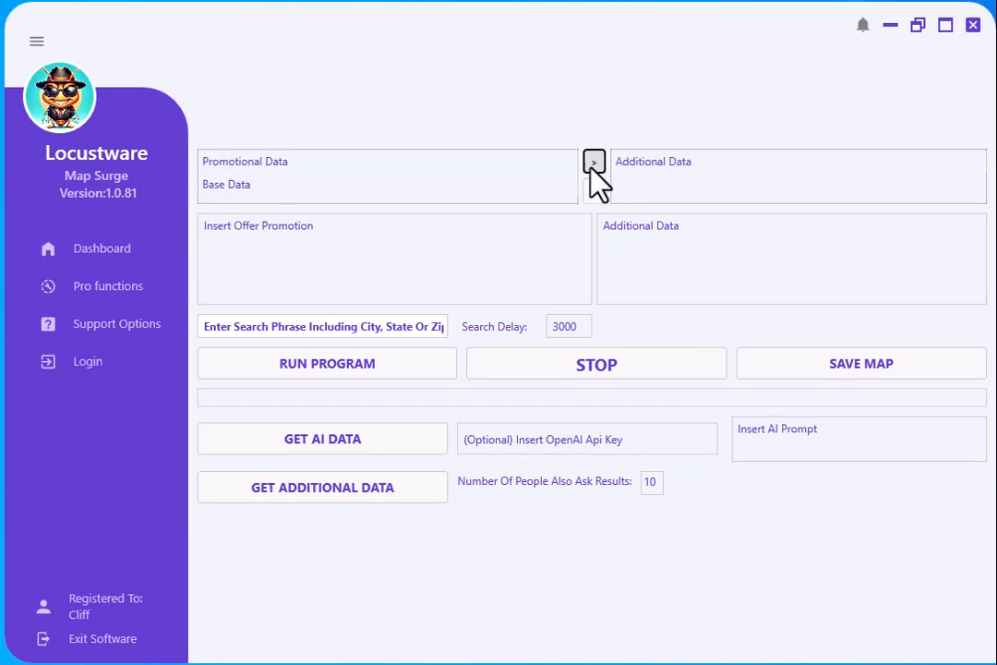
{"action": "left_click", "coordinate": [240, 188]}
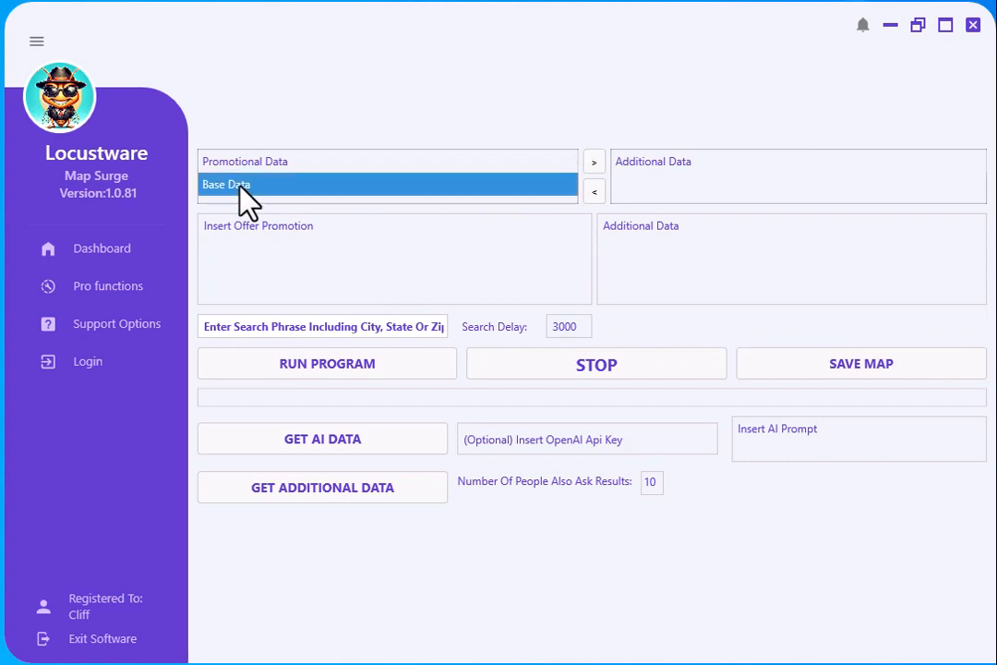
{"action": "left_click", "coordinate": [595, 164]}
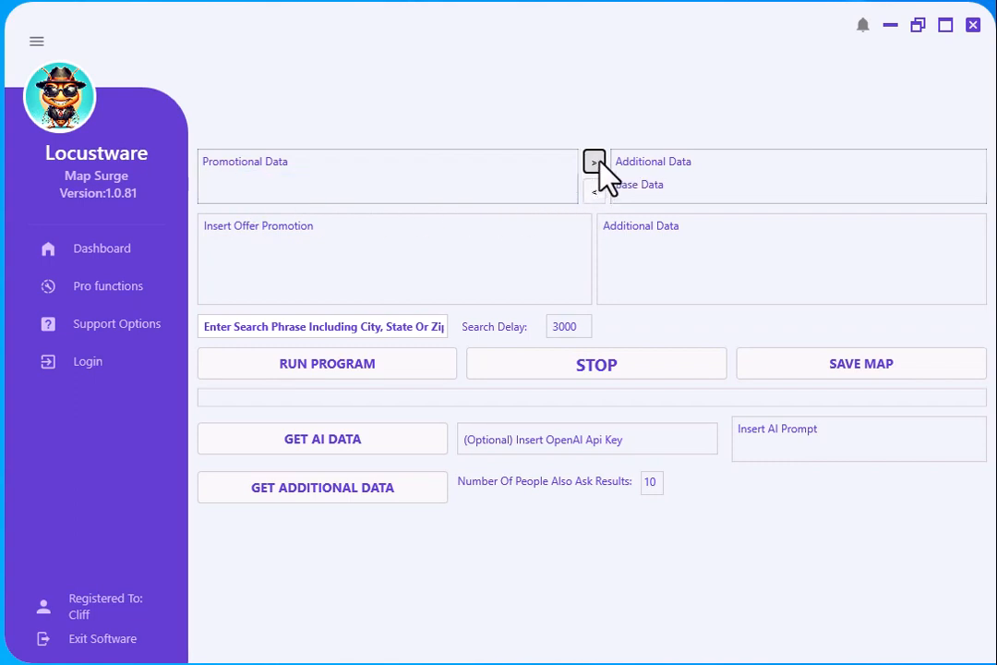
{"action": "left_click", "coordinate": [262, 164]}
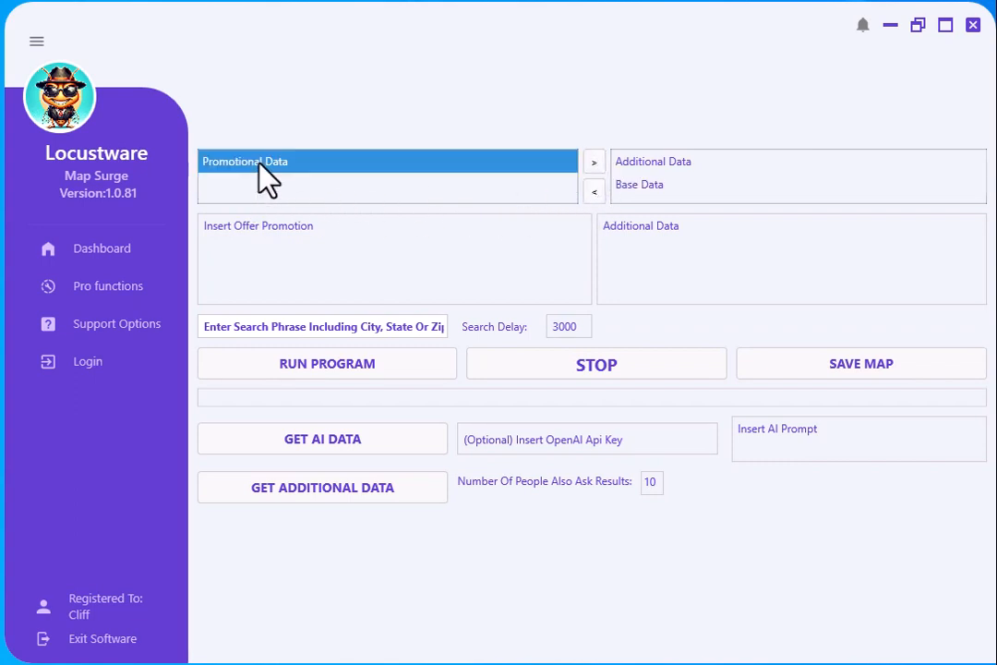
{"action": "left_click", "coordinate": [591, 161]}
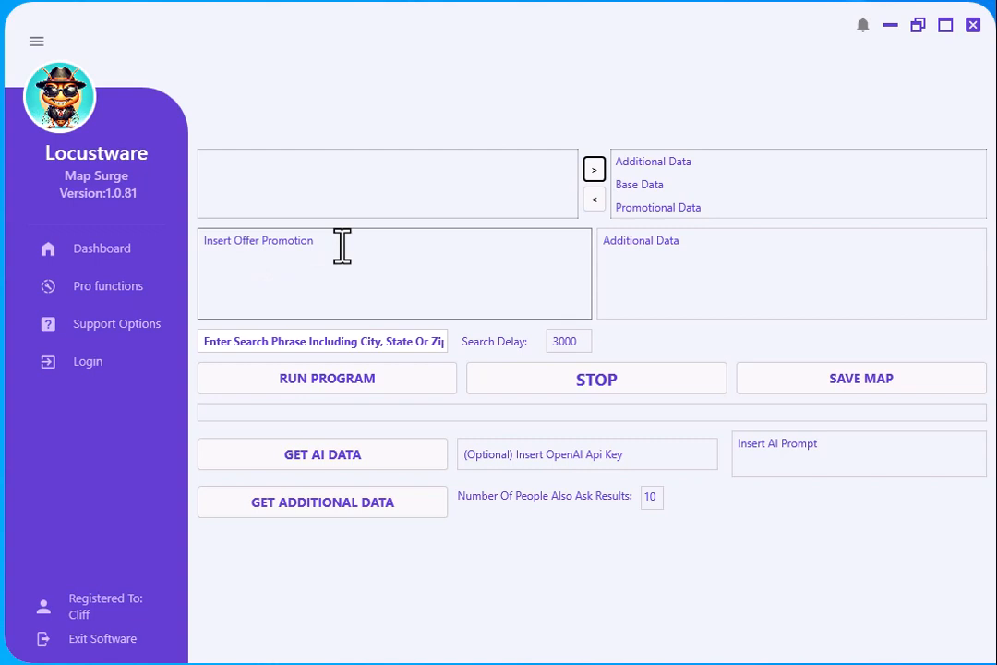
Step: Replace the offer promotion placeholder with a <br> line followed by a dashed separator line ending in <br>
{"action": "left_click_drag", "start_coordinate": [341, 245], "coordinate": [224, 249]}
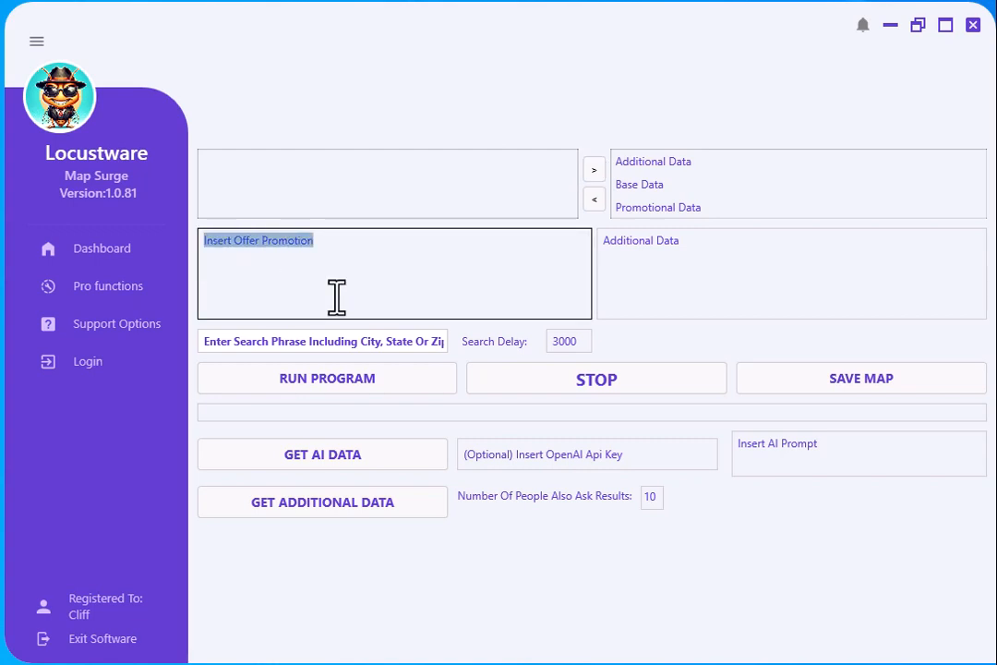
{"action": "type", "text": "<br>"}
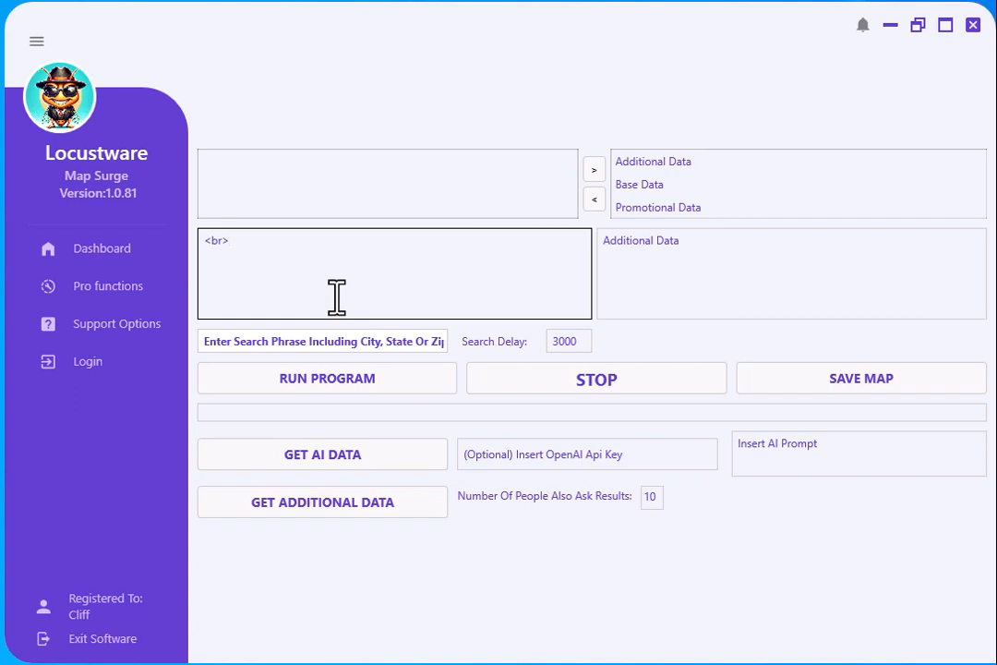
{"action": "key", "text": "Return"}
{"action": "key", "text": "ctrl+v"}
{"action": "type", "text": "<br>"}
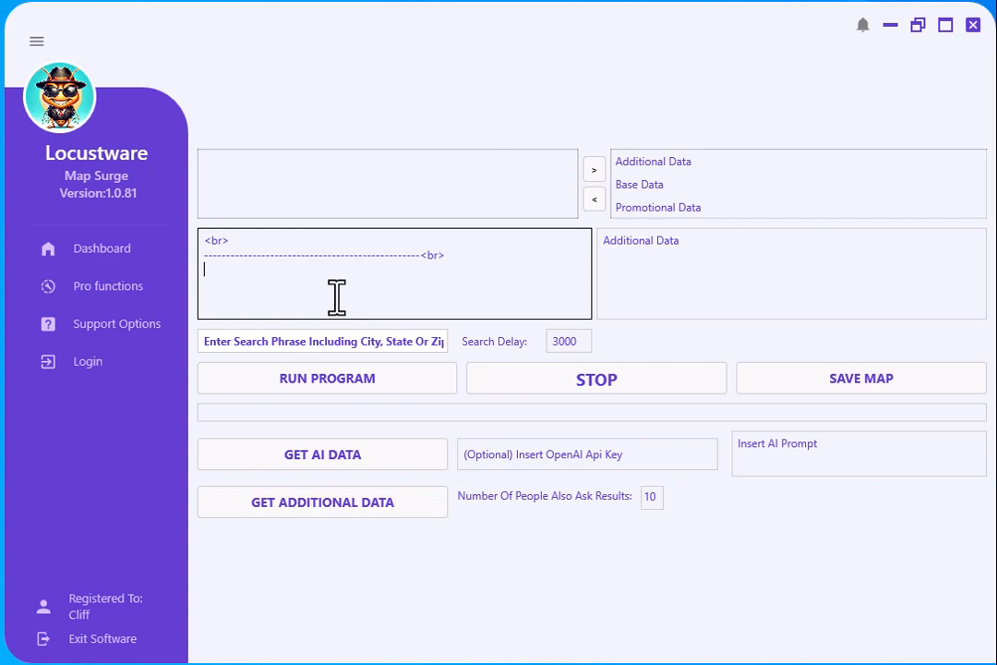
{"action": "type", "text": "This Map Proudly Brought To You By:<br> Cliffs Amazing Software!<br> Call: 555.555.5555<br> Visit: https://locustware.com<br> ------------------------------------------------<br>"}
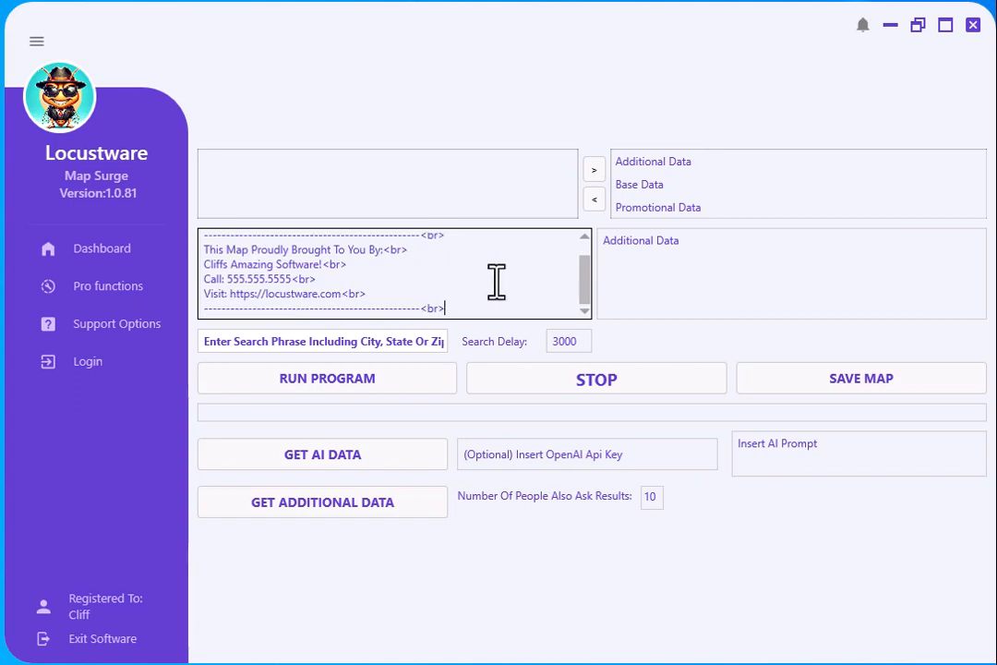
{"action": "scroll", "coordinate": [496, 282], "scroll_direction": "up", "scroll_amount": 1}
{"action": "scroll", "coordinate": [496, 281], "scroll_direction": "down", "scroll_amount": 1}
{"action": "left_click", "coordinate": [468, 305]}
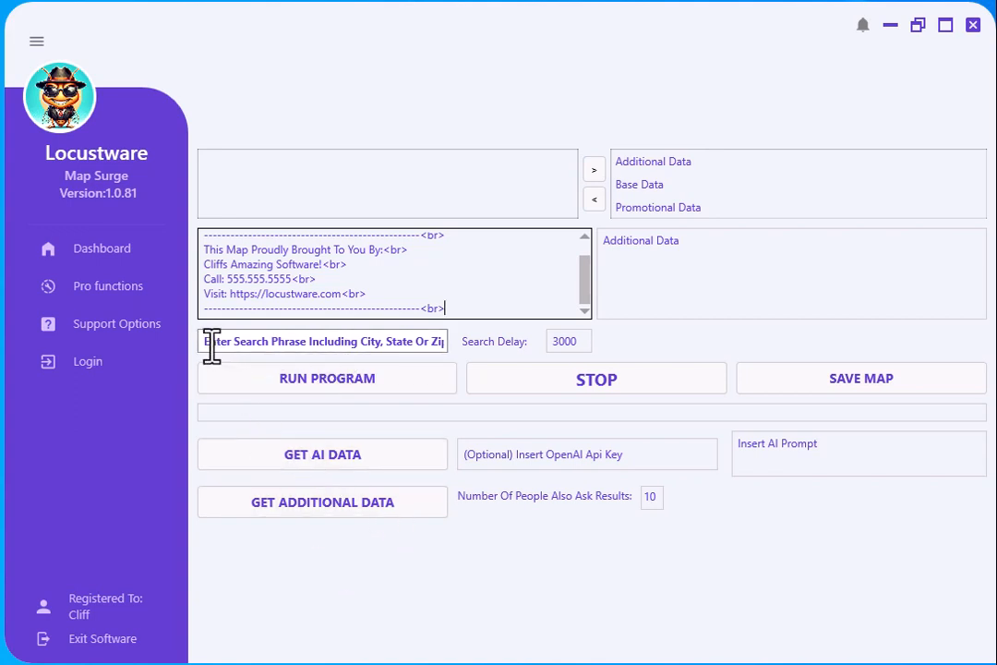
Step: Set the search phrase to "hvac repair odessa tx" and fetch the additional data for it
{"action": "left_click_drag", "start_coordinate": [201, 342], "coordinate": [451, 348]}
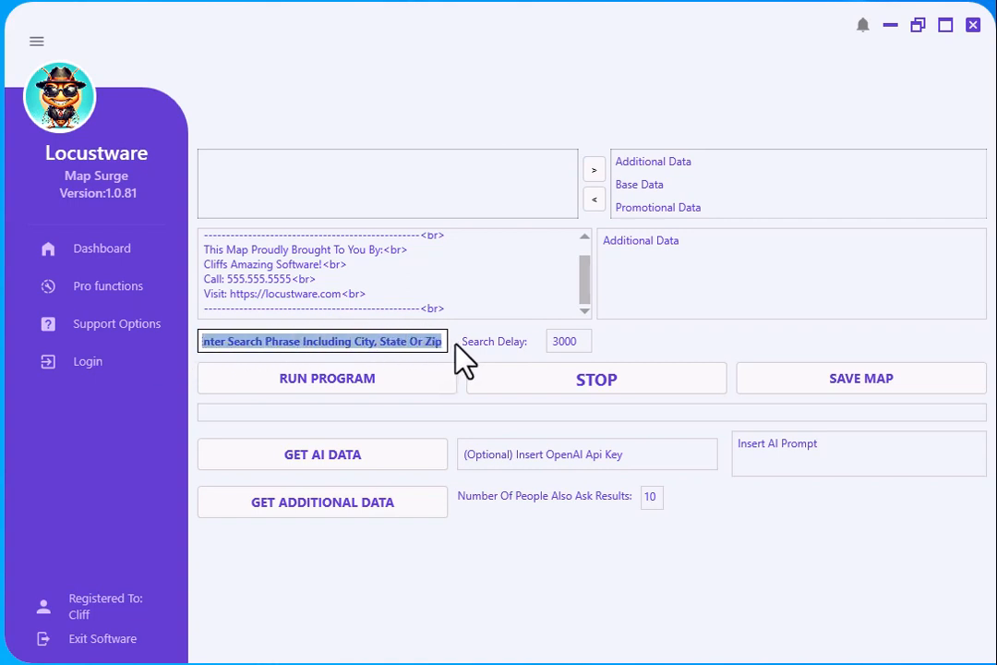
{"action": "type", "text": "hvac"}
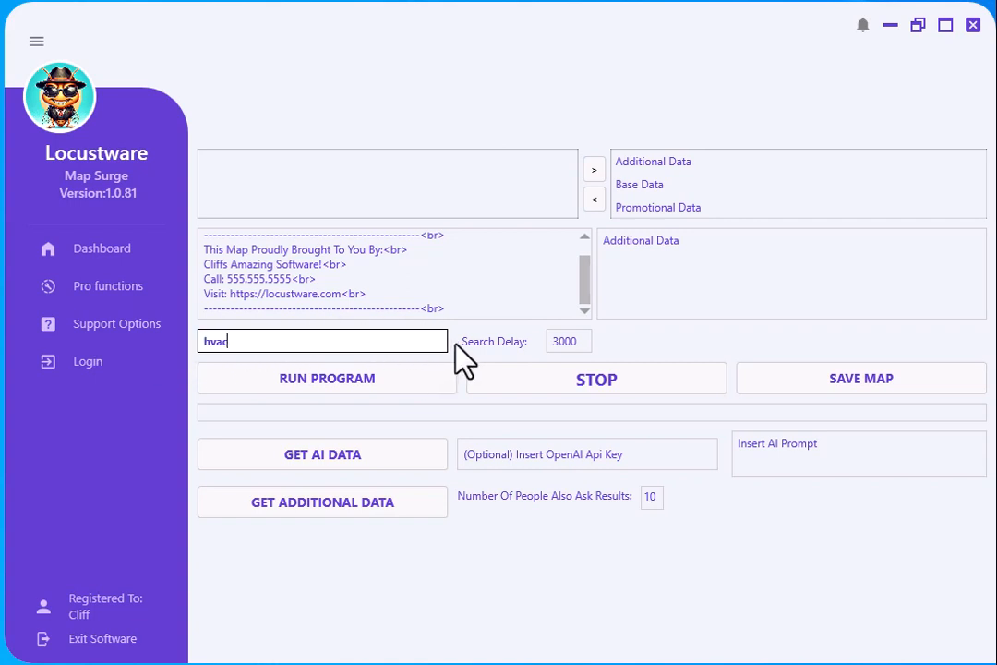
{"action": "type", "text": " repair odessa tx"}
{"action": "left_click", "coordinate": [332, 503]}
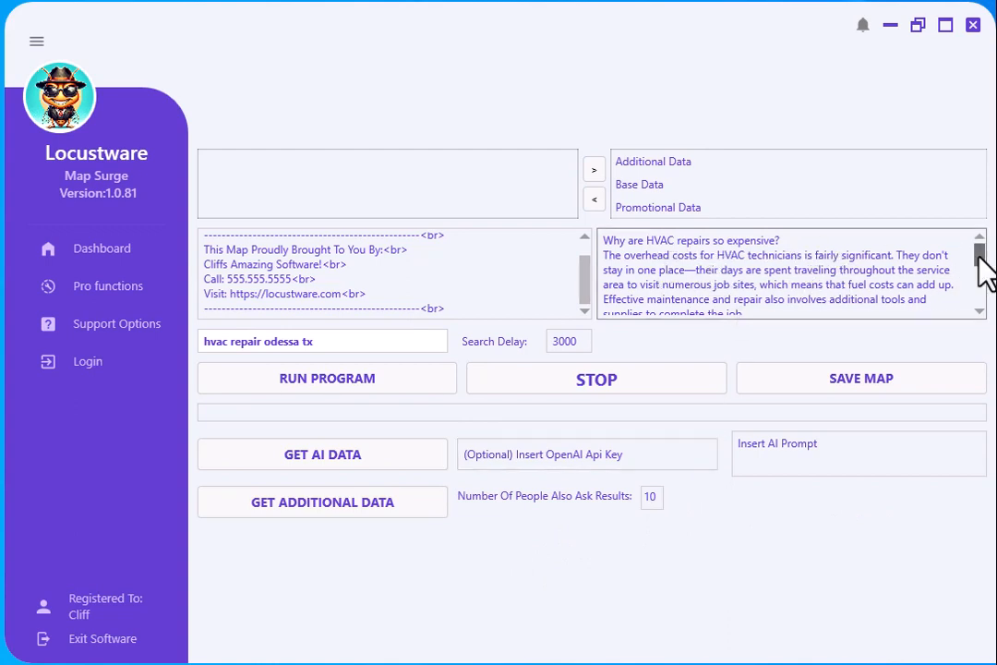
Step: Examine the fetched questions and answers in the additional data and the ----STOP---- separators between them
{"action": "left_click_drag", "start_coordinate": [978, 260], "coordinate": [986, 272]}
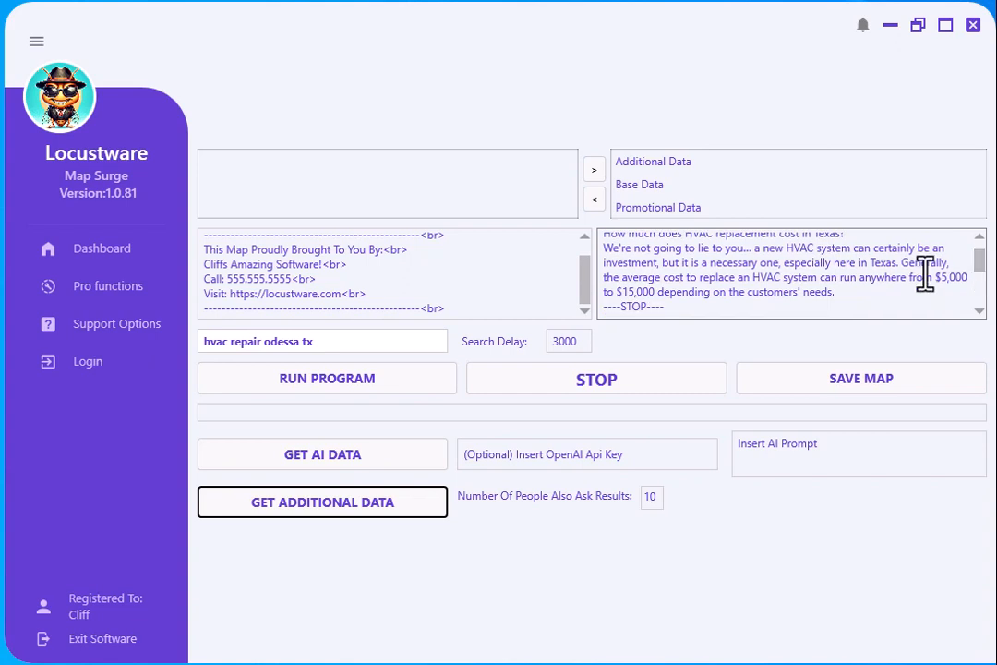
{"action": "scroll", "coordinate": [905, 277], "scroll_direction": "up", "scroll_amount": 1}
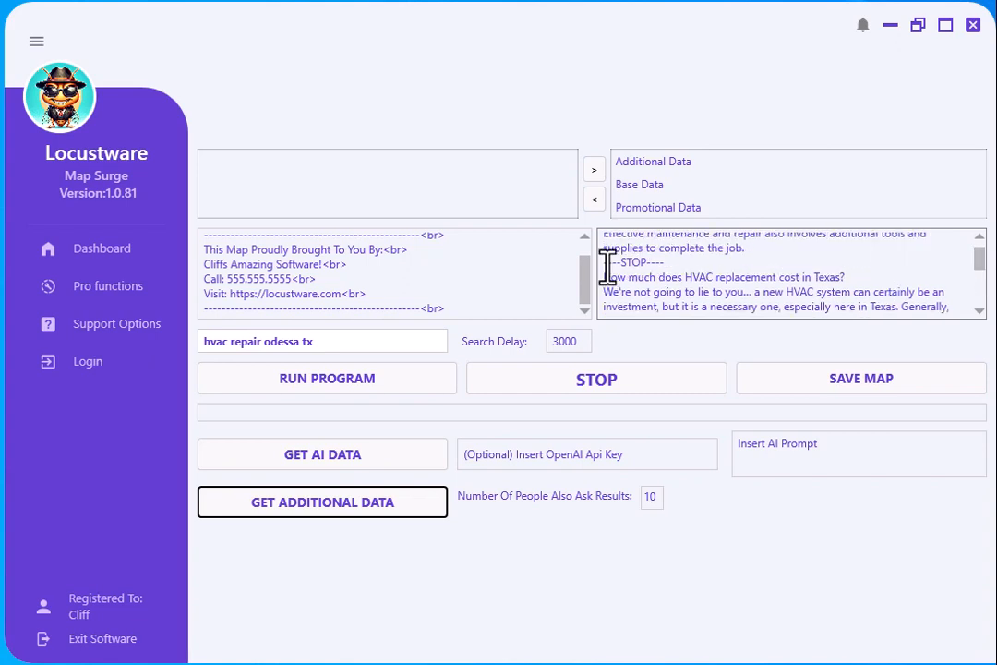
{"action": "left_click_drag", "start_coordinate": [605, 263], "coordinate": [683, 262]}
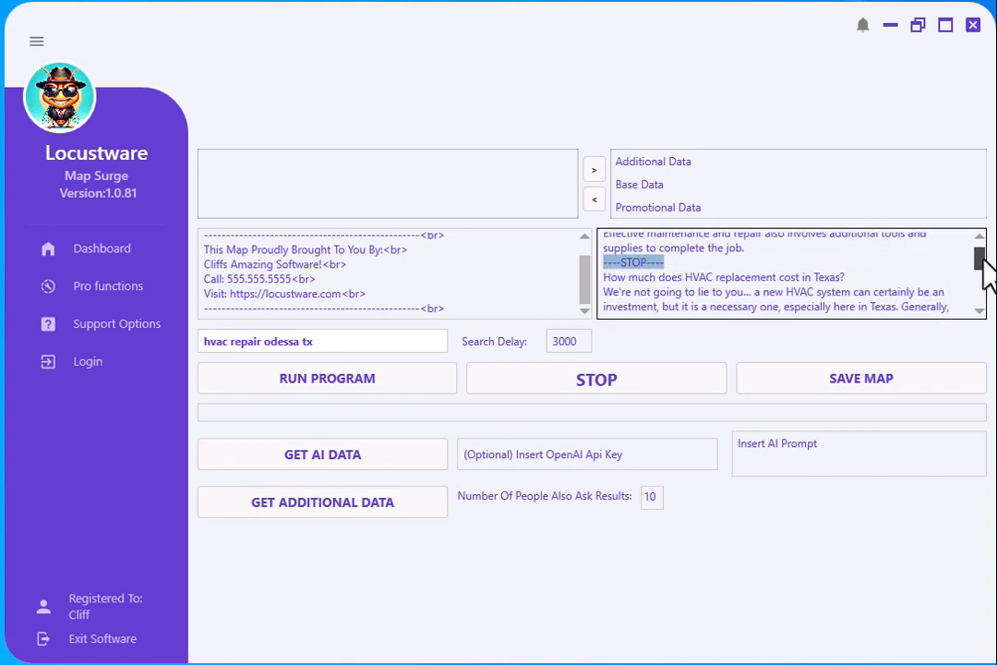
{"action": "scroll", "coordinate": [980, 263], "scroll_direction": "down", "scroll_amount": 1}
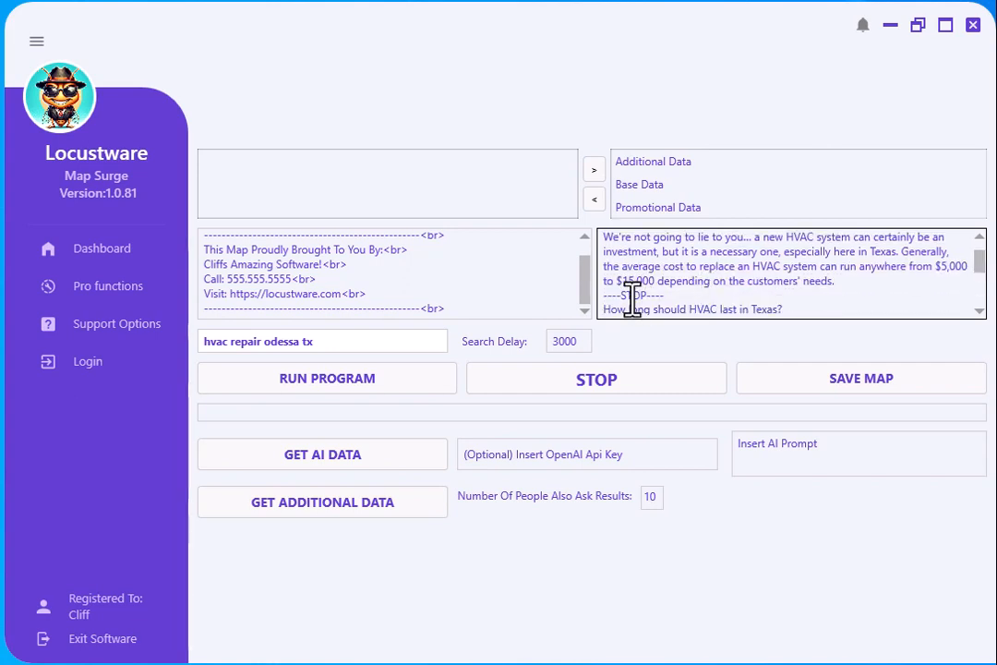
{"action": "left_click_drag", "start_coordinate": [605, 295], "coordinate": [679, 295]}
{"action": "scroll", "coordinate": [931, 258], "scroll_direction": "up", "scroll_amount": 2}
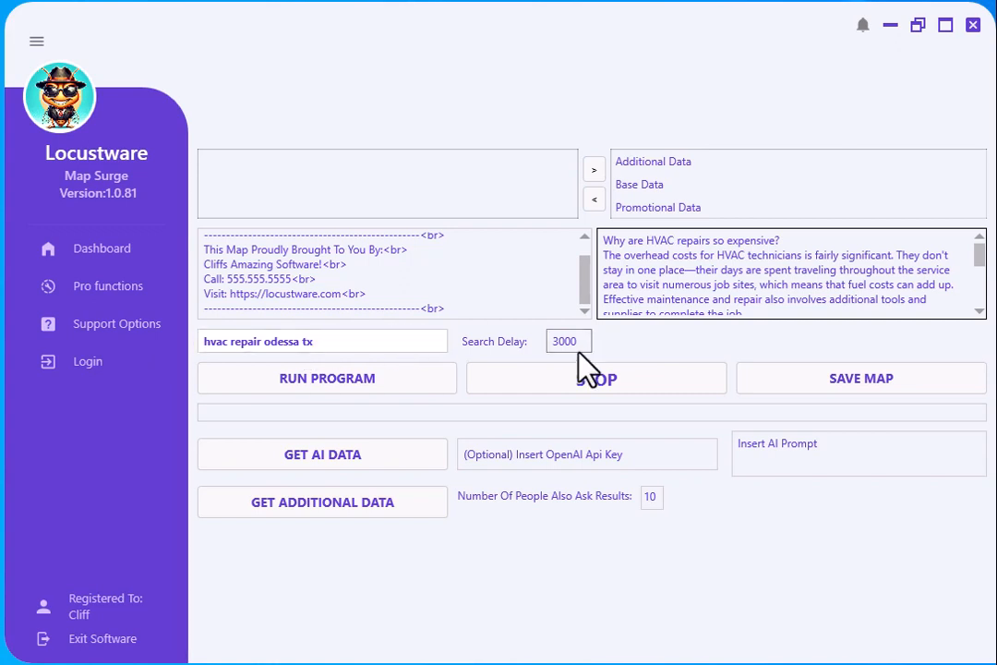
{"action": "mouse_move", "coordinate": [977, 251]}
{"action": "left_mouse_down"}
{"action": "mouse_move", "coordinate": [980, 302]}
{"action": "mouse_move", "coordinate": [986, 248]}
{"action": "left_mouse_up"}
{"action": "left_click_drag", "start_coordinate": [603, 240], "coordinate": [816, 296]}
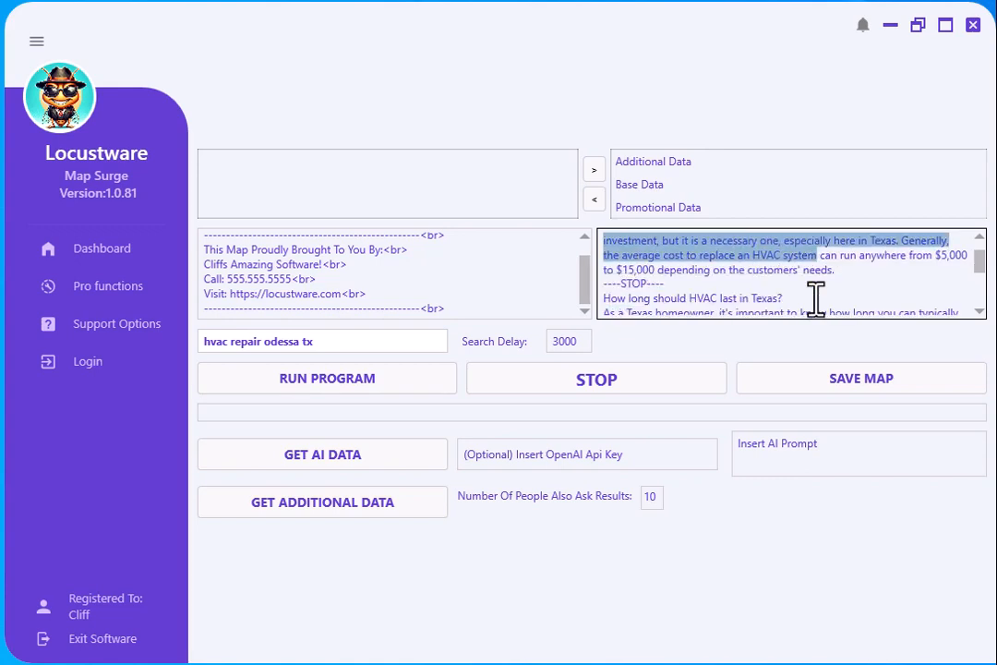
{"action": "left_click", "coordinate": [798, 277]}
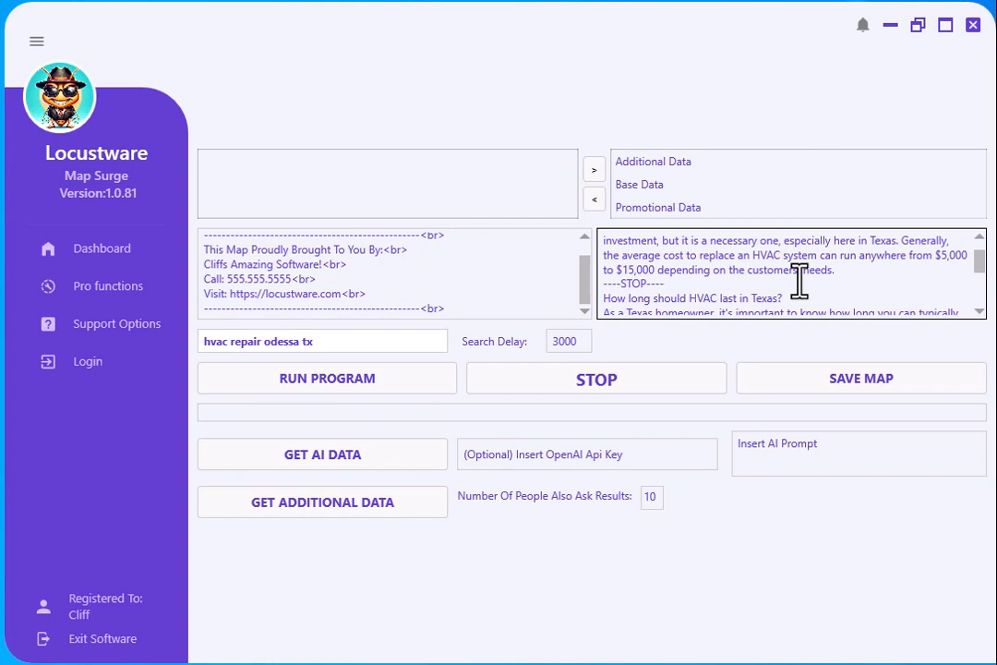
{"action": "left_click_drag", "start_coordinate": [682, 286], "coordinate": [605, 291]}
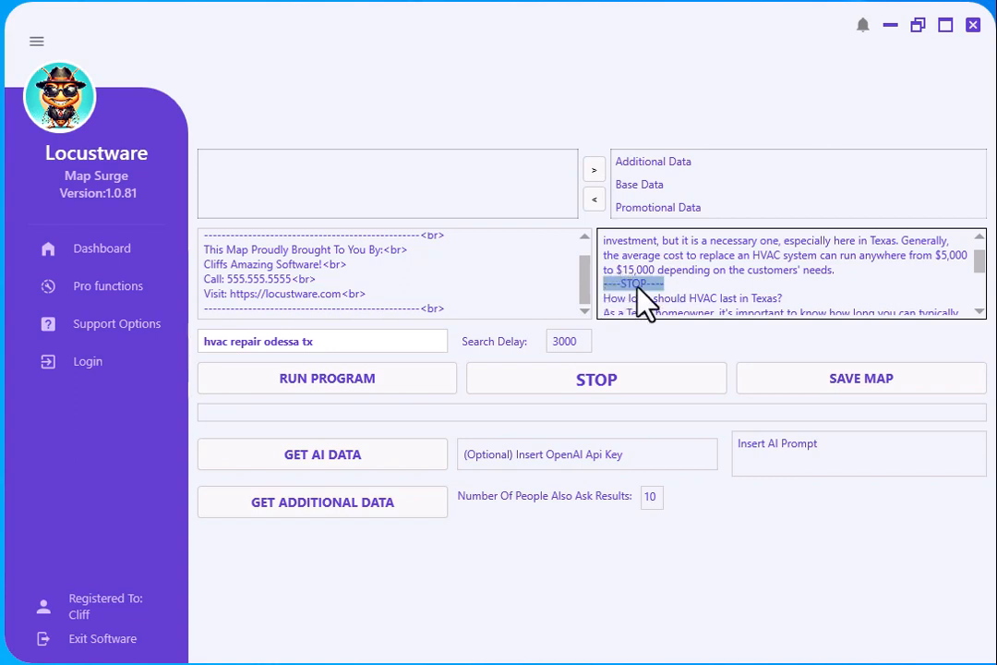
Step: Review the additional data from the first question through the last, checking how the answers are split into entries
{"action": "left_click", "coordinate": [728, 281]}
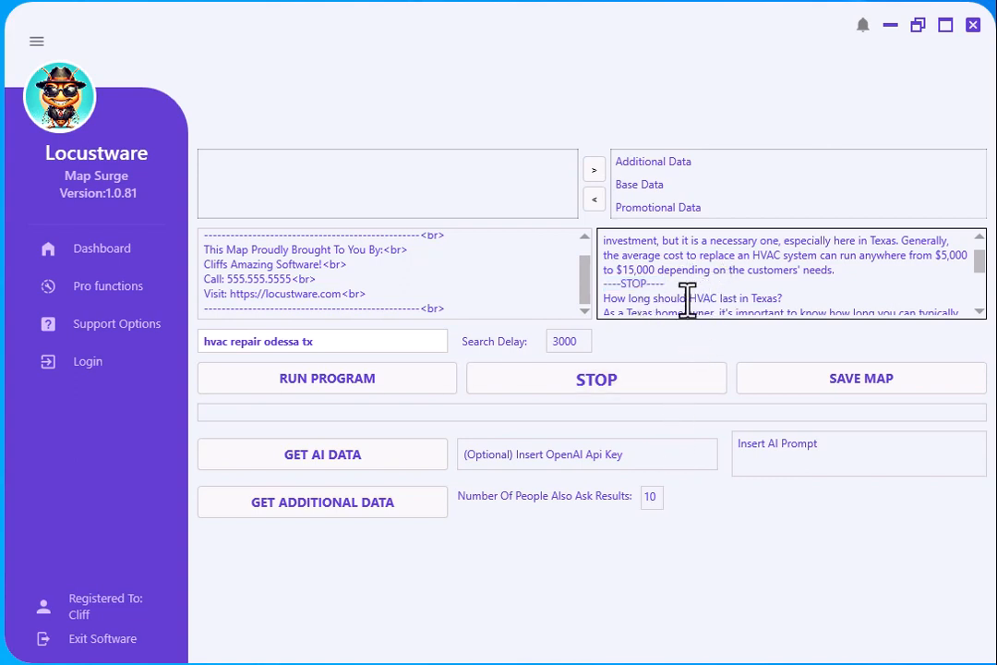
{"action": "left_click_drag", "start_coordinate": [674, 286], "coordinate": [604, 286]}
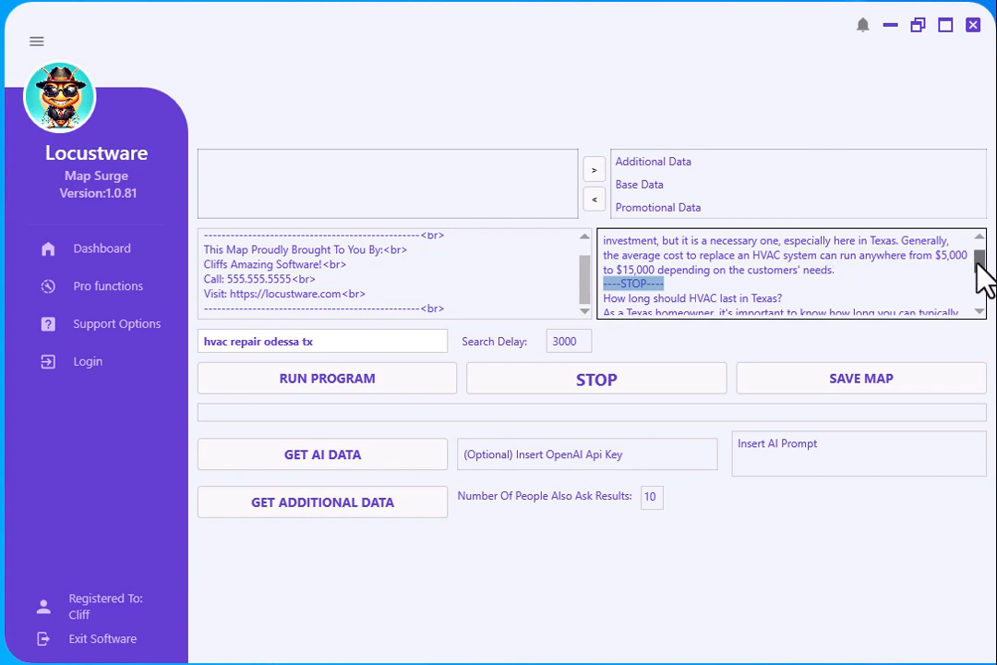
{"action": "left_click_drag", "start_coordinate": [981, 281], "coordinate": [980, 297]}
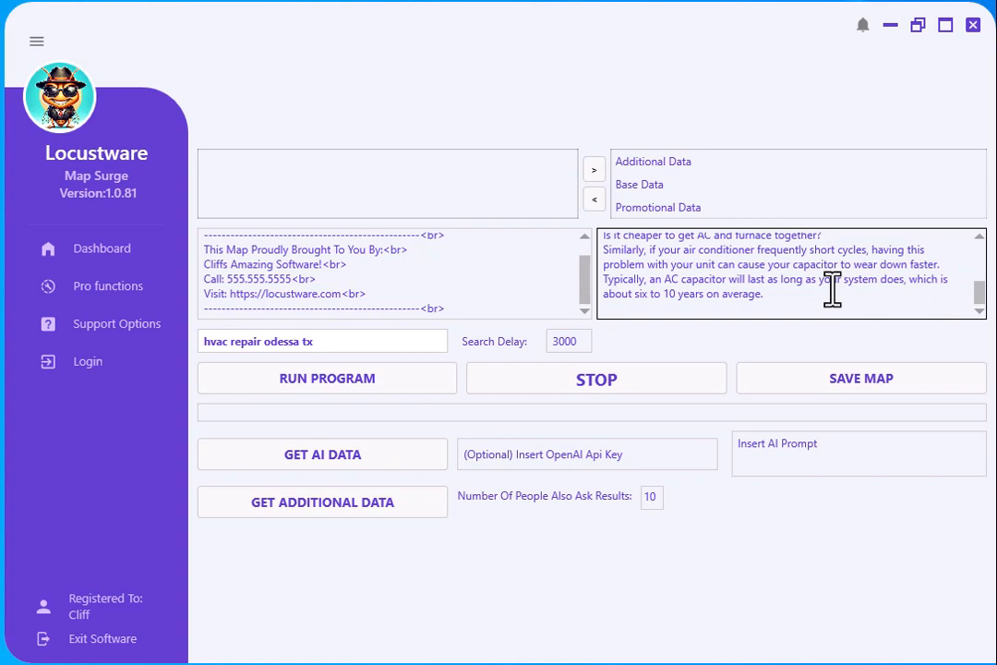
{"action": "left_click_drag", "start_coordinate": [979, 290], "coordinate": [984, 247]}
{"action": "left_click_drag", "start_coordinate": [659, 269], "coordinate": [828, 285]}
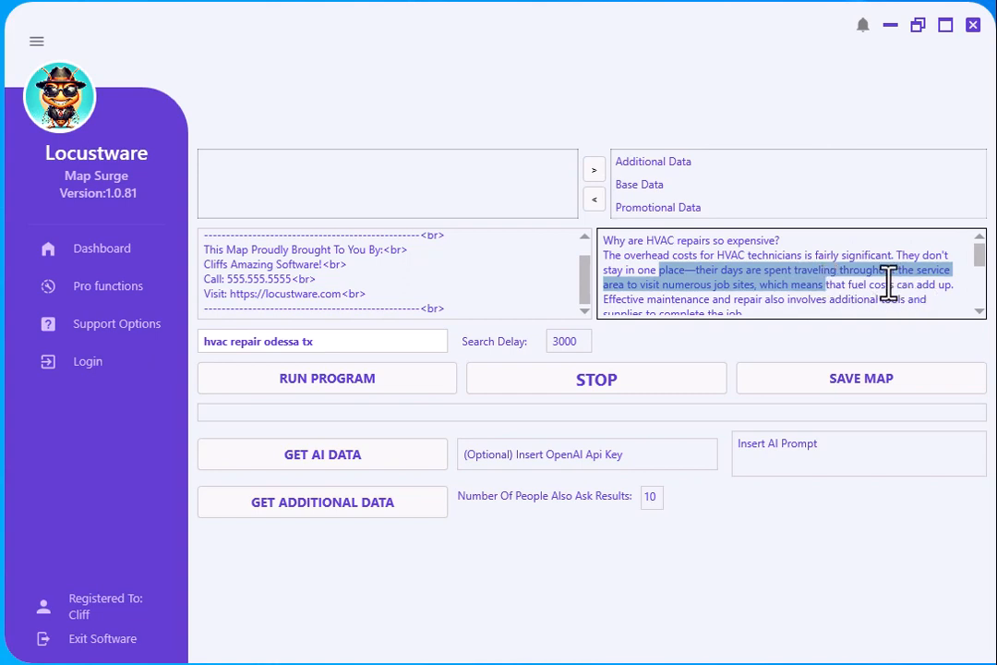
{"action": "scroll", "coordinate": [888, 277], "scroll_direction": "down", "scroll_amount": 2}
{"action": "left_click_drag", "start_coordinate": [713, 285], "coordinate": [816, 300]}
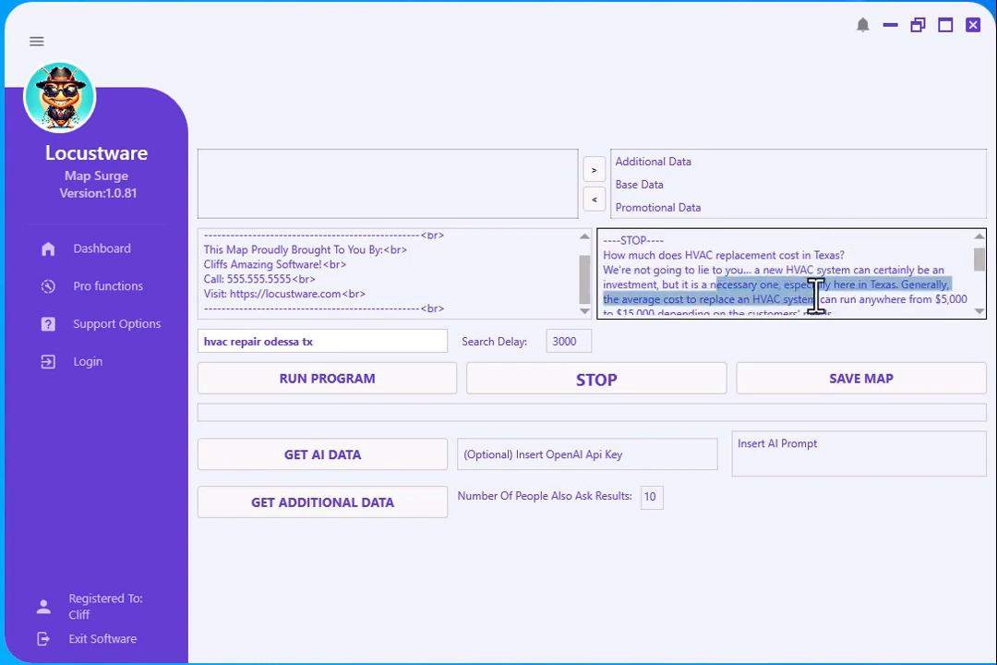
{"action": "scroll", "coordinate": [928, 291], "scroll_direction": "down", "scroll_amount": 5}
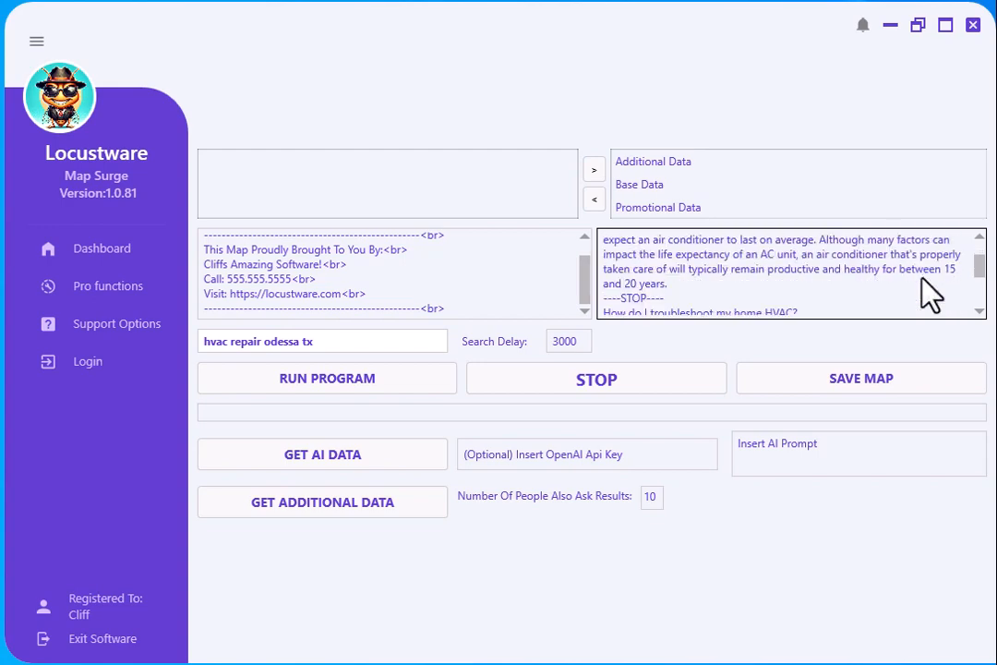
{"action": "scroll", "coordinate": [930, 291], "scroll_direction": "down", "scroll_amount": 3}
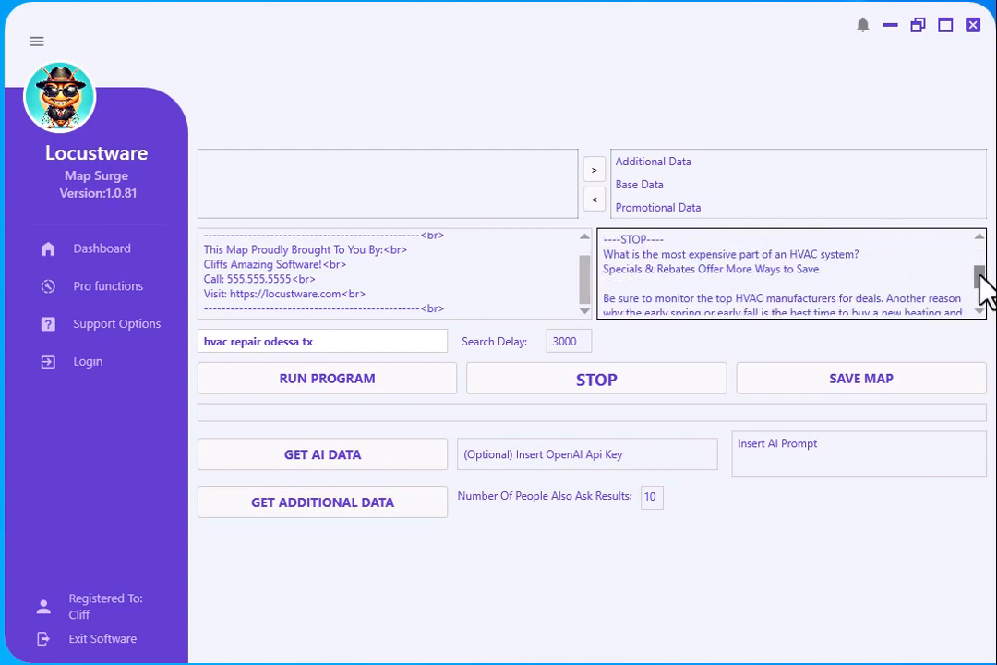
{"action": "left_click_drag", "start_coordinate": [976, 275], "coordinate": [977, 240]}
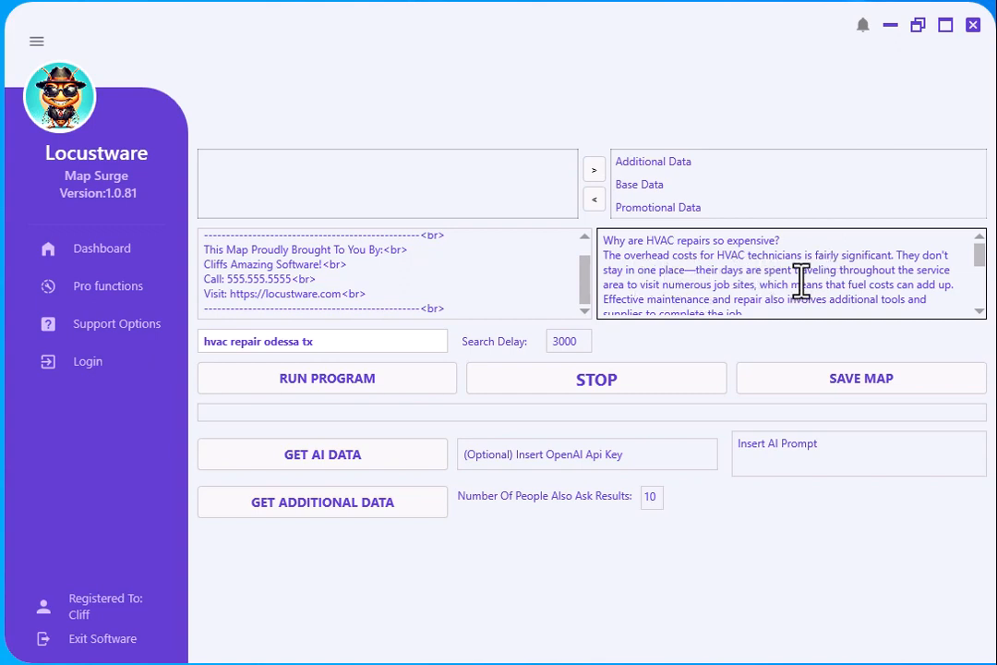
{"action": "scroll", "coordinate": [800, 282], "scroll_direction": "down", "scroll_amount": 10}
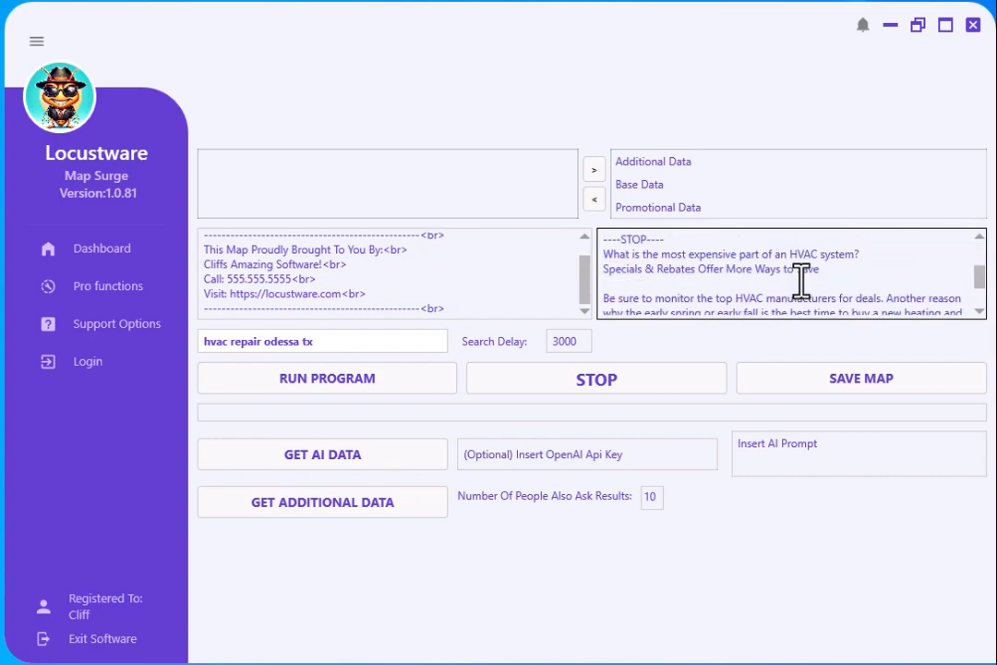
{"action": "scroll", "coordinate": [800, 282], "scroll_direction": "up", "scroll_amount": 10}
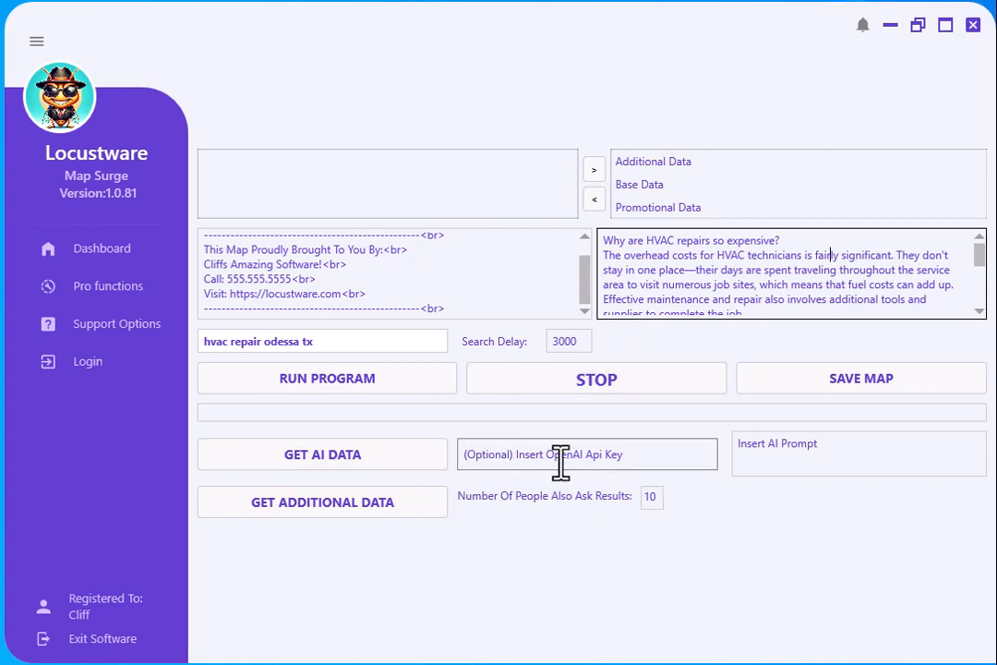
Step: Examine the optional OpenAI API key, AI prompt, search phrase and Search Delay settings
{"action": "left_click", "coordinate": [652, 457]}
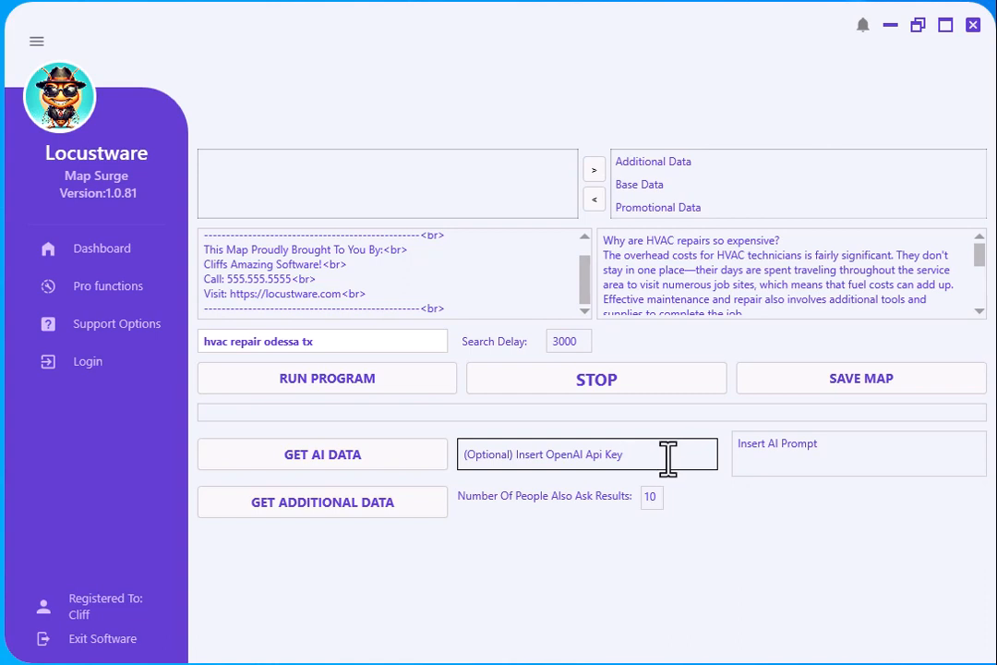
{"action": "left_click", "coordinate": [827, 449]}
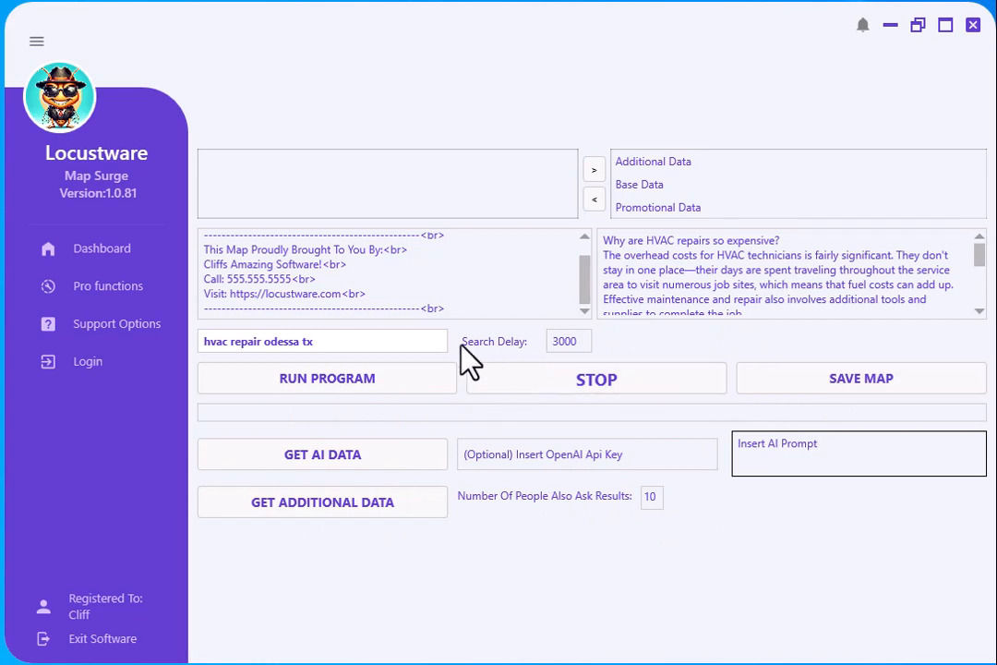
{"action": "left_click", "coordinate": [355, 343]}
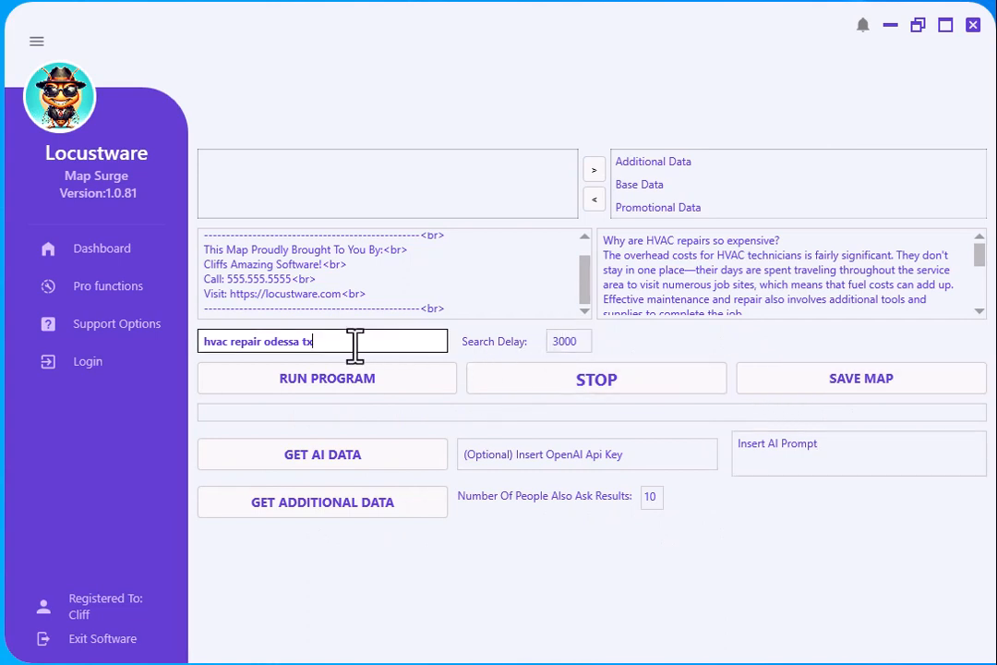
{"action": "left_click_drag", "start_coordinate": [335, 342], "coordinate": [184, 357]}
{"action": "left_click", "coordinate": [377, 342]}
{"action": "double_click", "coordinate": [576, 341]}
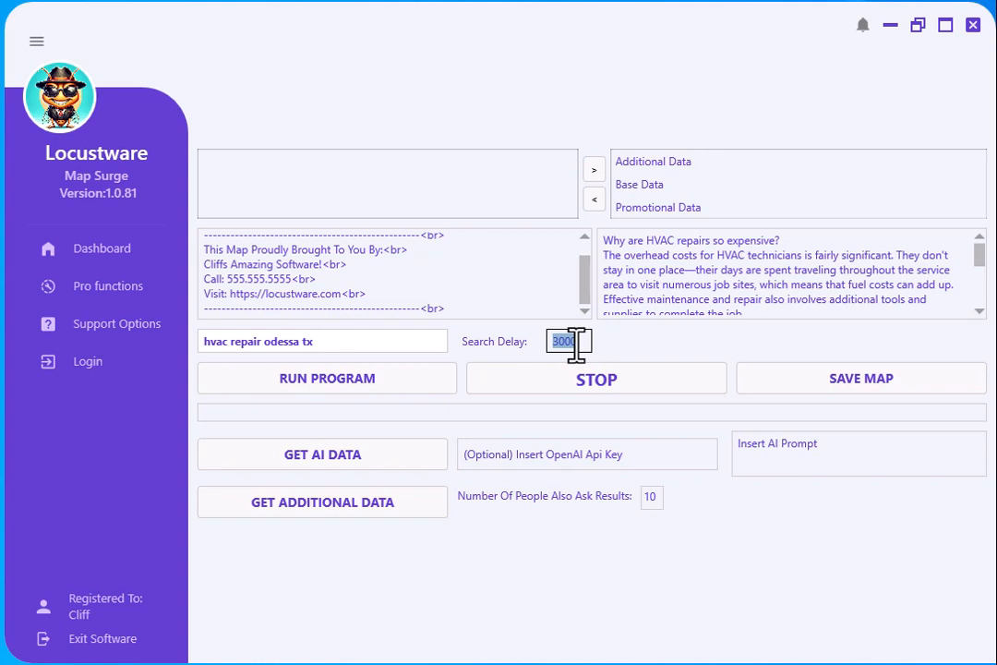
{"action": "left_click", "coordinate": [586, 344]}
Step: Run the map data collection for the entered search phrase and dismiss the completion message
{"action": "left_click", "coordinate": [340, 381]}
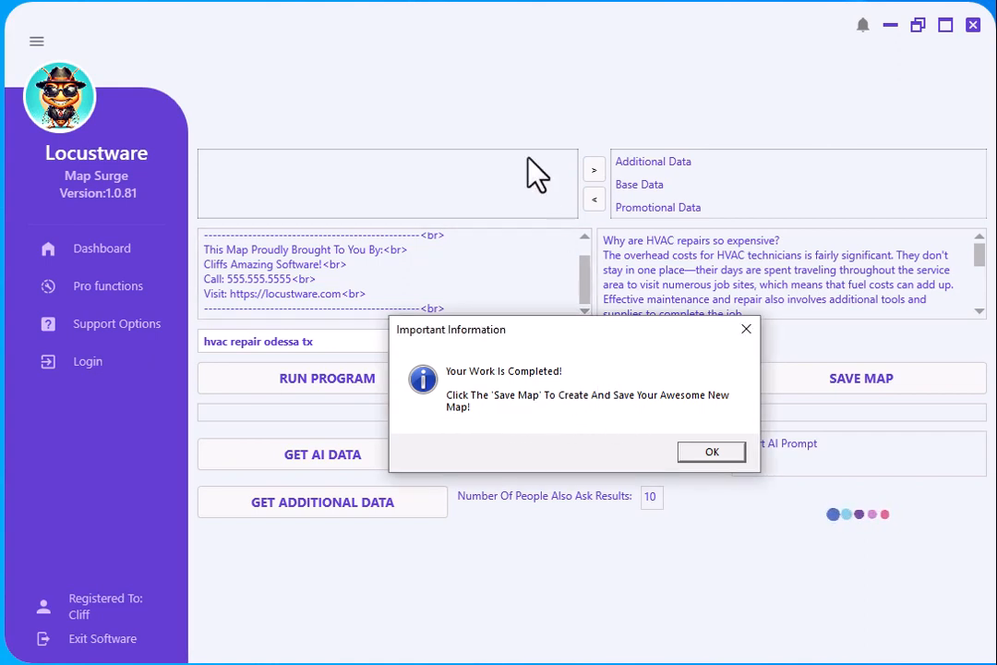
{"action": "left_click_drag", "start_coordinate": [559, 336], "coordinate": [482, 83]}
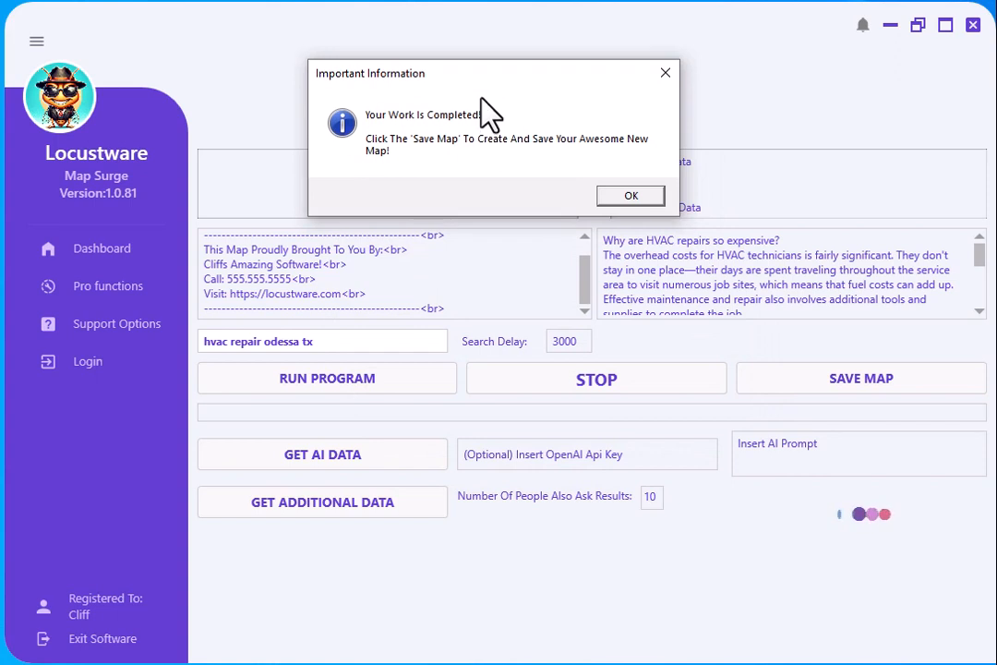
{"action": "left_click", "coordinate": [630, 199]}
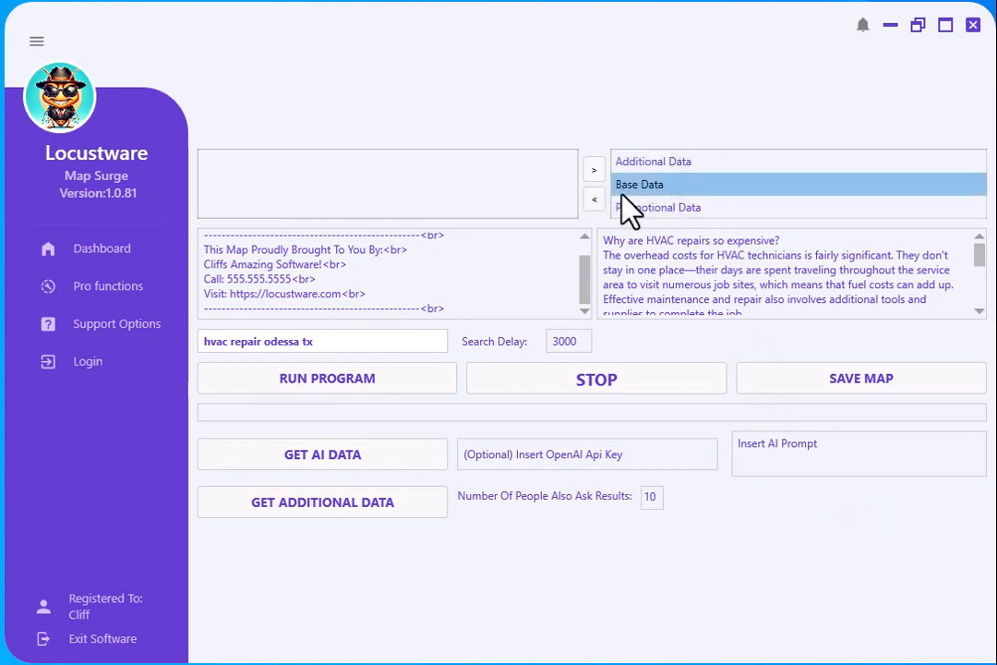
Step: Save the map as "0000hvac repair odessa tx.kml" in the ss-saves folder and close the confirmation message
{"action": "left_click", "coordinate": [852, 380]}
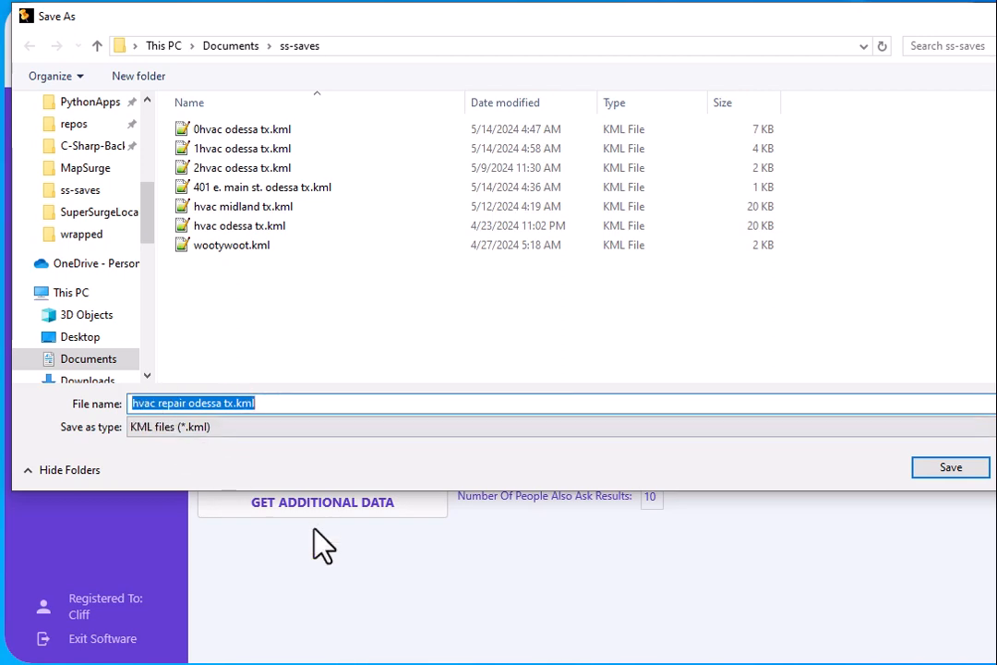
{"action": "left_click_drag", "start_coordinate": [393, 18], "coordinate": [857, 1]}
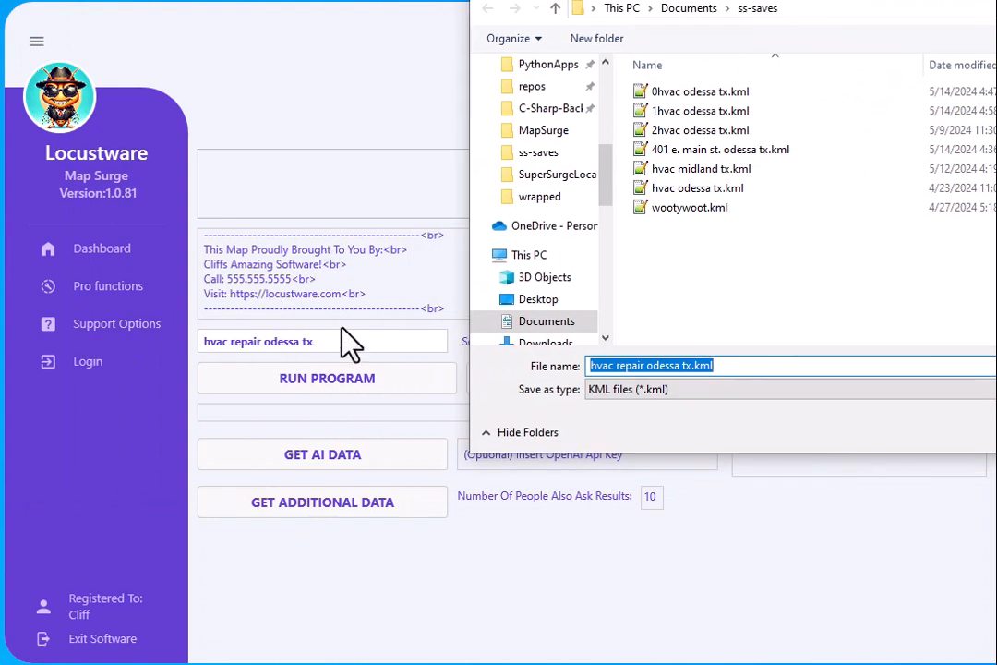
{"action": "left_click", "coordinate": [595, 364]}
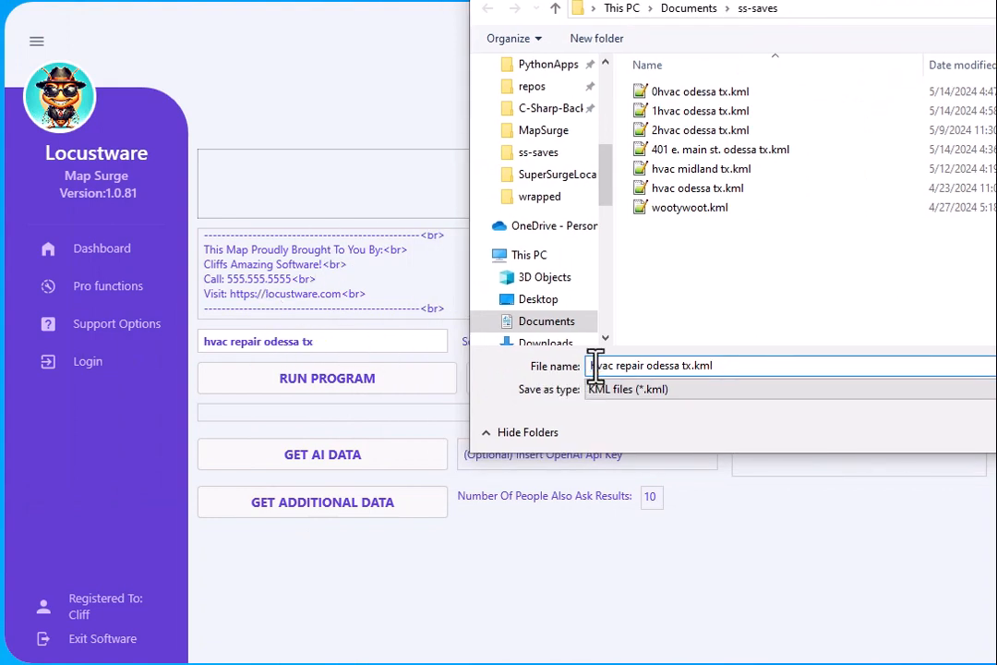
{"action": "type", "text": "0000"}
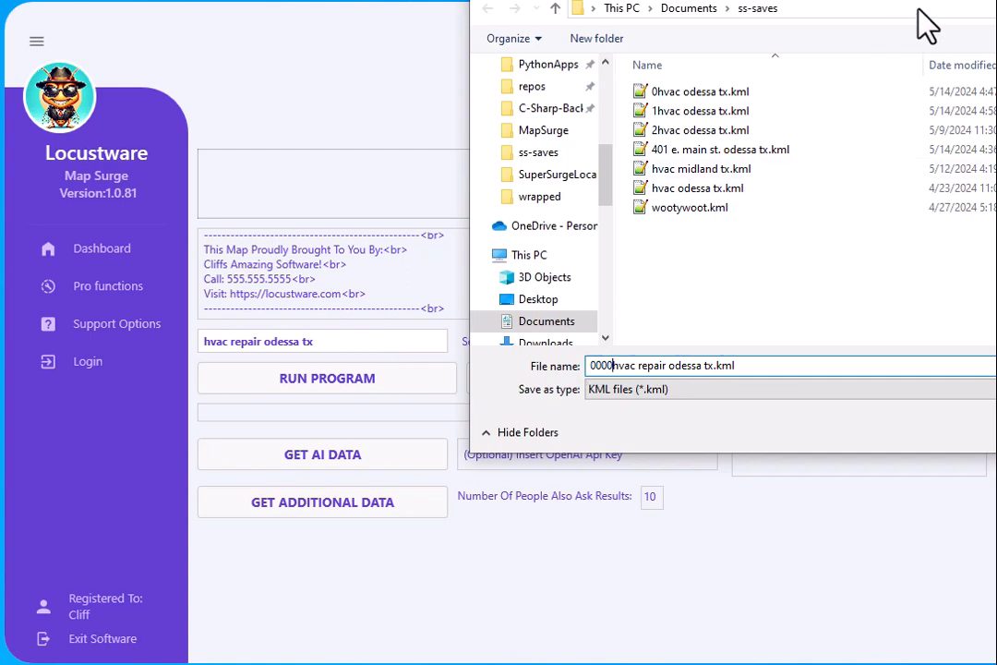
{"action": "key", "text": "Return"}
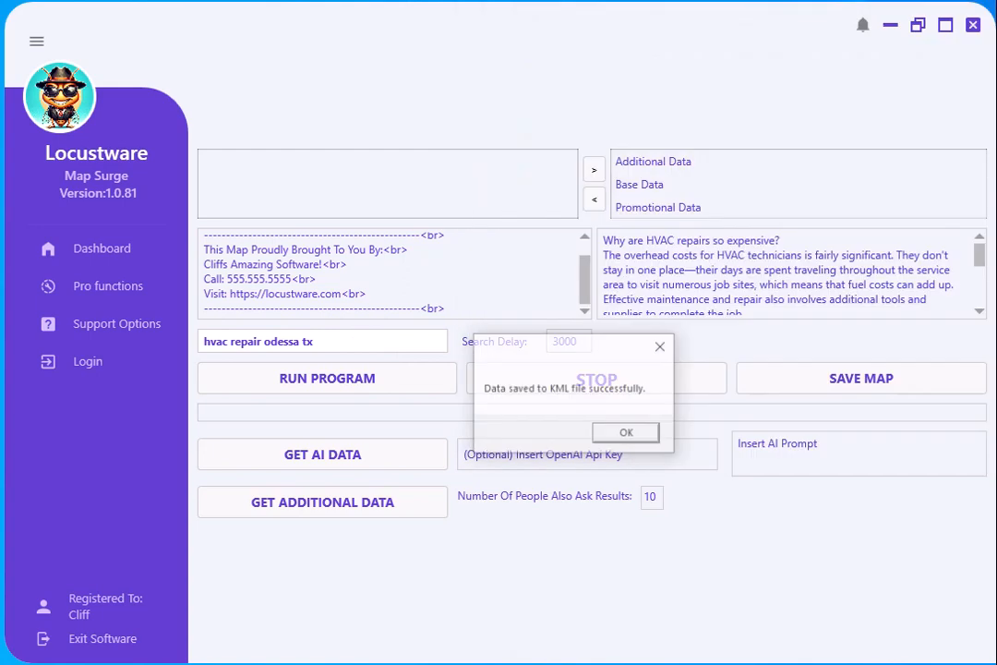
{"action": "left_click", "coordinate": [615, 432]}
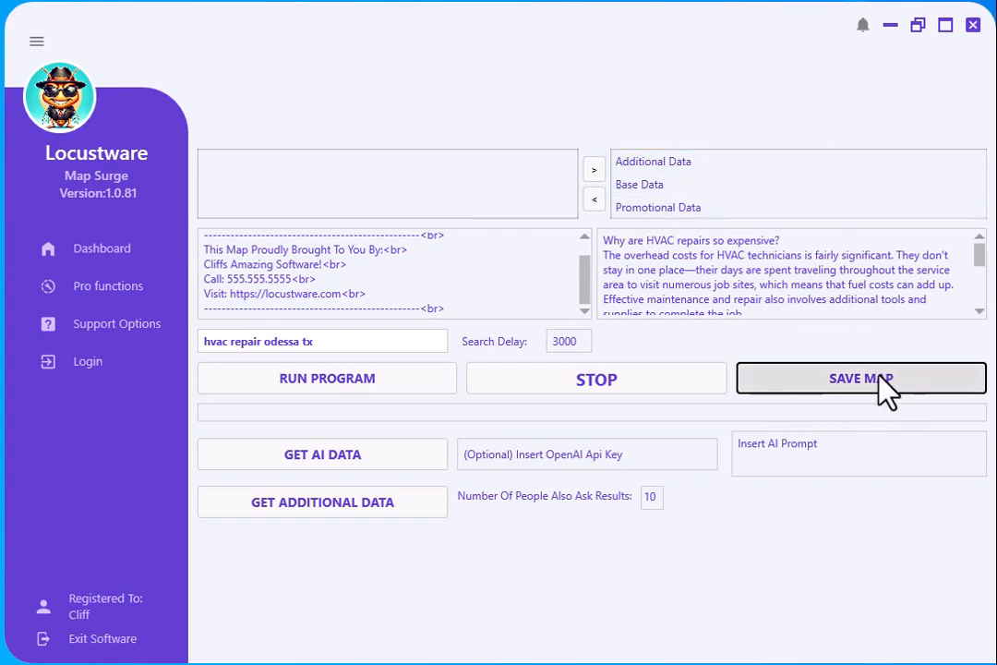
Step: Inspect the Promotional Data and Additional Data items in the structure and the first ----STOP---- separator in the additional data
{"action": "left_click", "coordinate": [651, 207]}
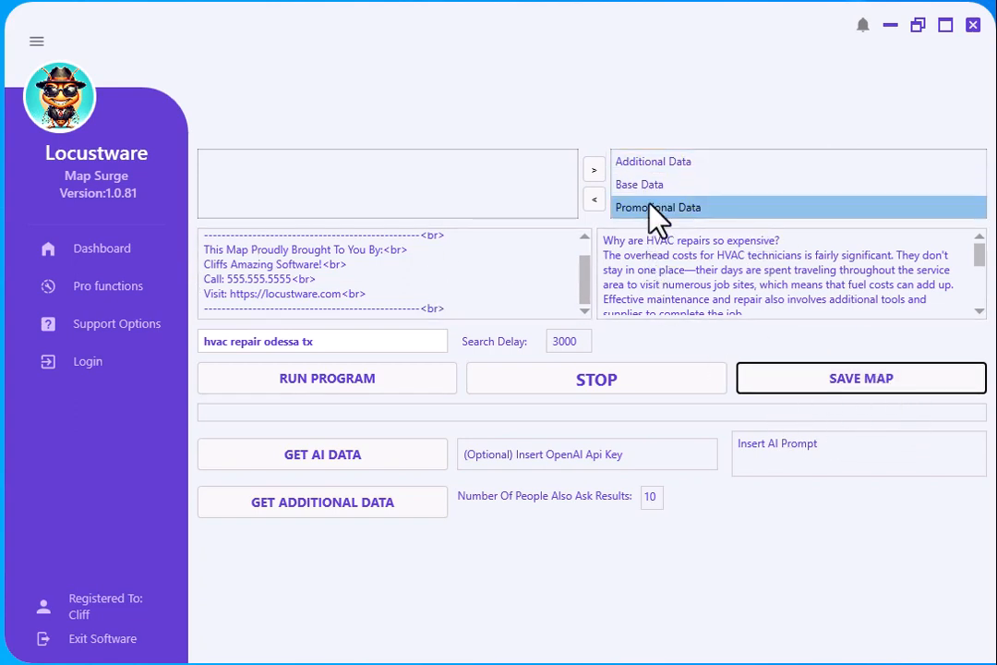
{"action": "left_click", "coordinate": [651, 164]}
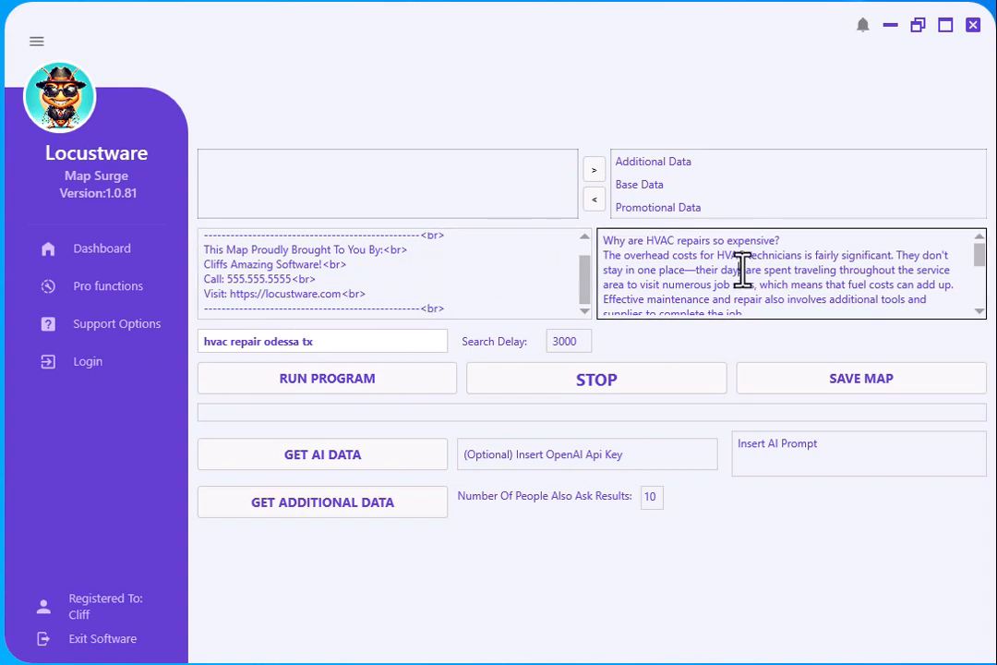
{"action": "scroll", "coordinate": [743, 269], "scroll_direction": "down", "scroll_amount": 1}
{"action": "left_click_drag", "start_coordinate": [666, 293], "coordinate": [596, 284]}
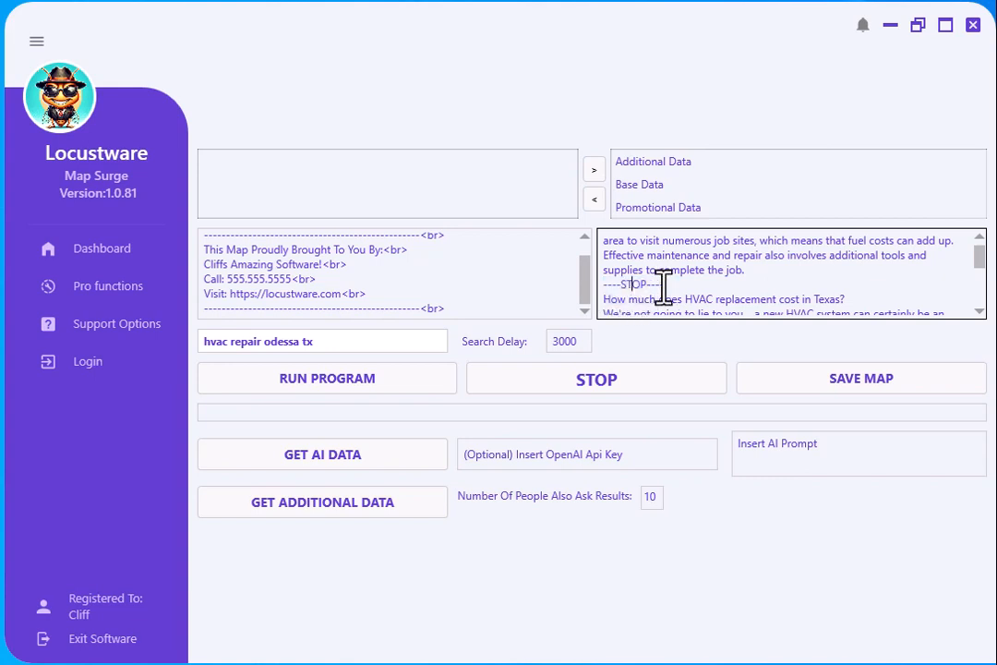
{"action": "left_click_drag", "start_coordinate": [663, 284], "coordinate": [607, 286]}
Step: Add a ---STOP---- line below the promotion's closing dashed separator and delete it again
{"action": "left_click", "coordinate": [484, 311]}
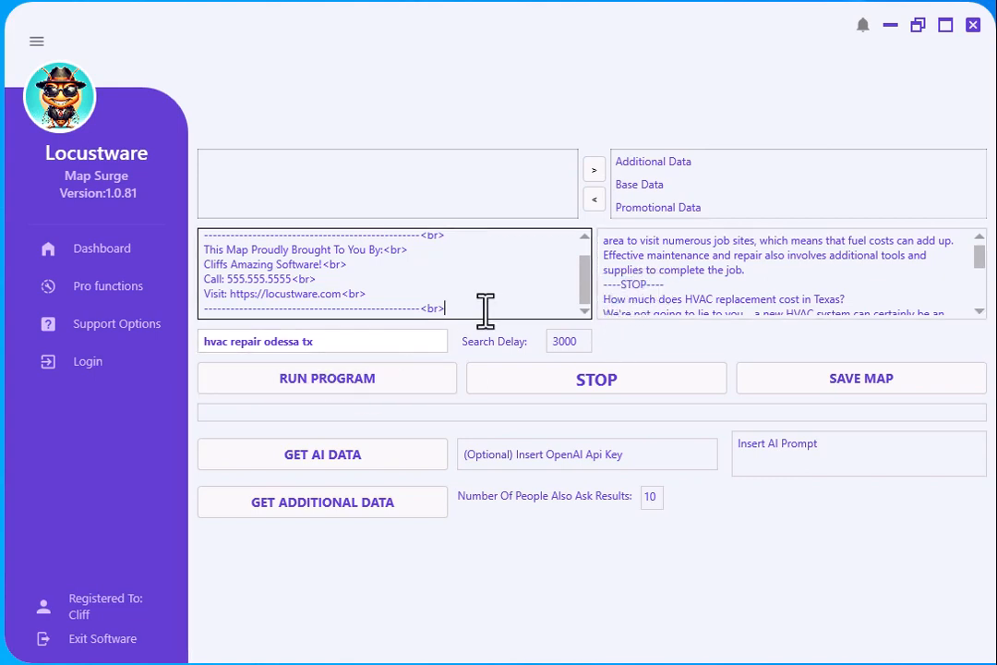
{"action": "key", "text": "Return"}
{"action": "type", "text": "---STOP----"}
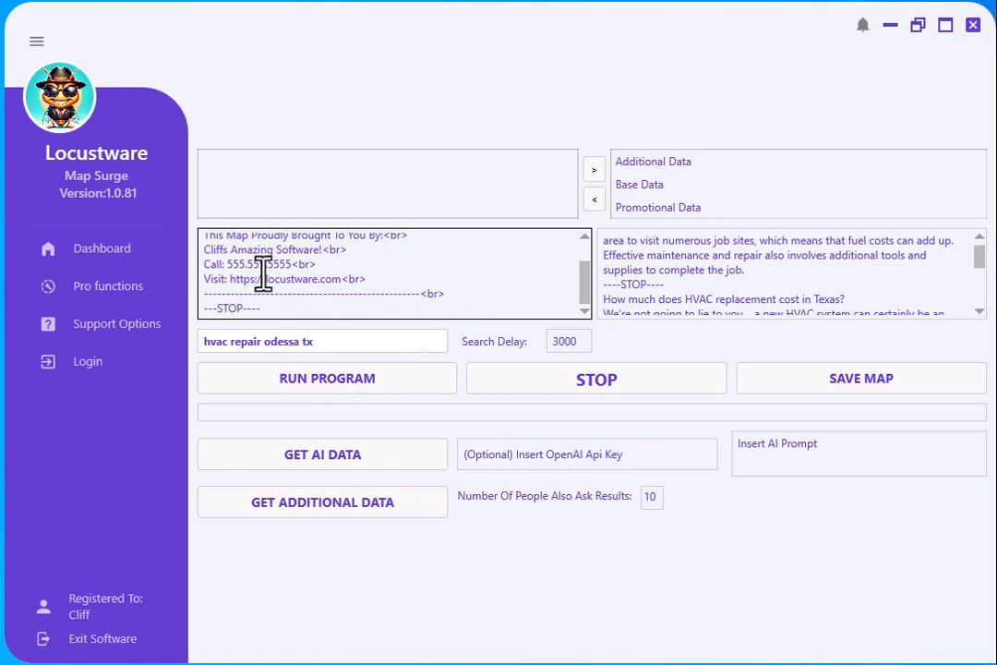
{"action": "left_click_drag", "start_coordinate": [268, 310], "coordinate": [192, 313]}
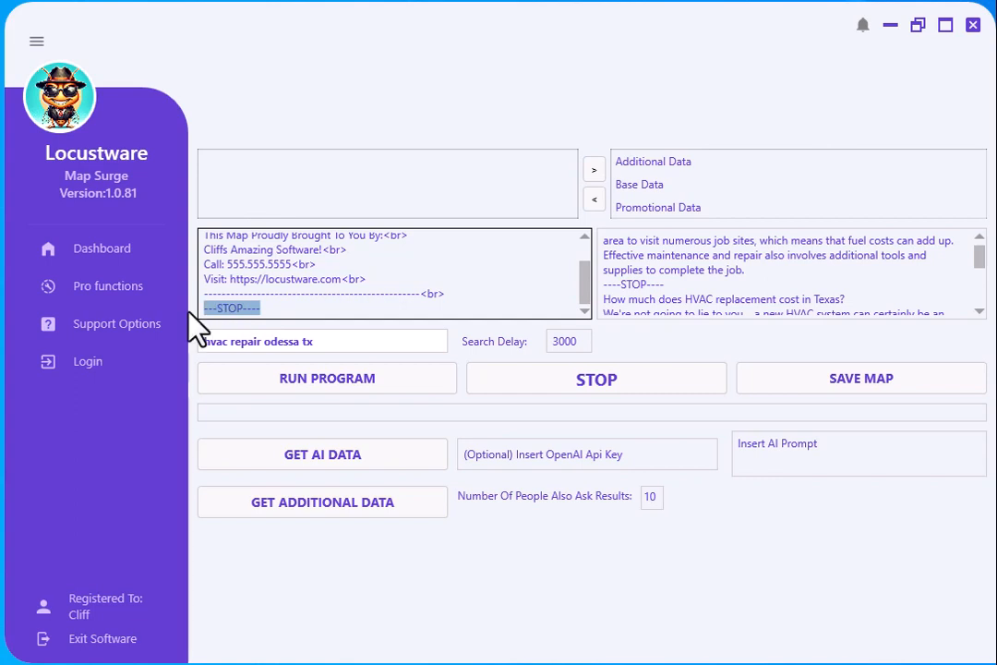
{"action": "key", "text": "BackSpace"}
Step: Compare the single promotion text with the separated question-and-answer entries in the additional data
{"action": "scroll", "coordinate": [338, 282], "scroll_direction": "up", "scroll_amount": 1}
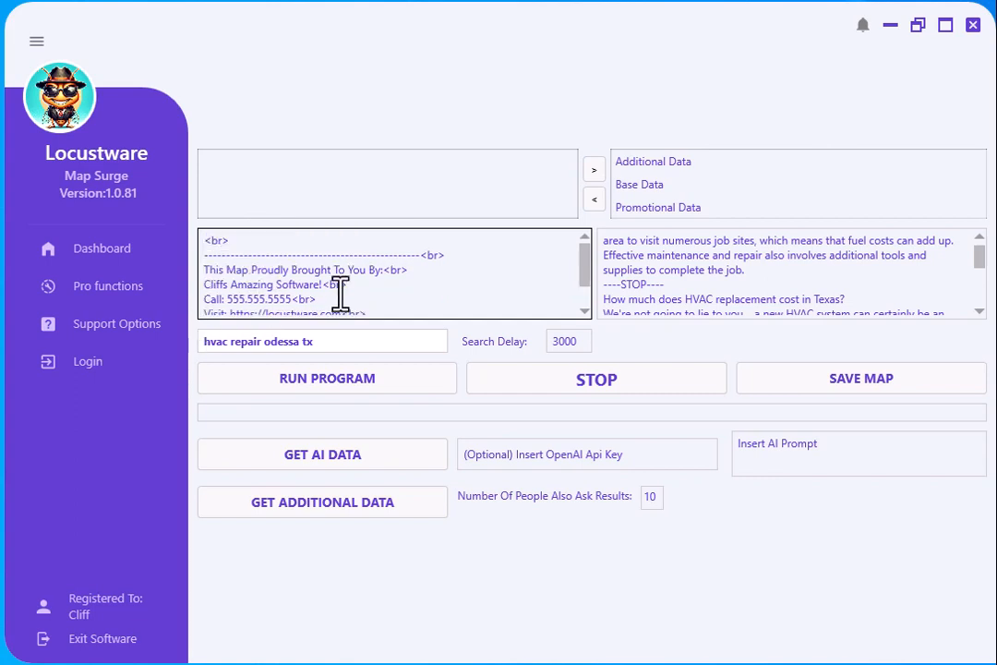
{"action": "left_click", "coordinate": [690, 270]}
{"action": "scroll", "coordinate": [689, 275], "scroll_direction": "down", "scroll_amount": 6}
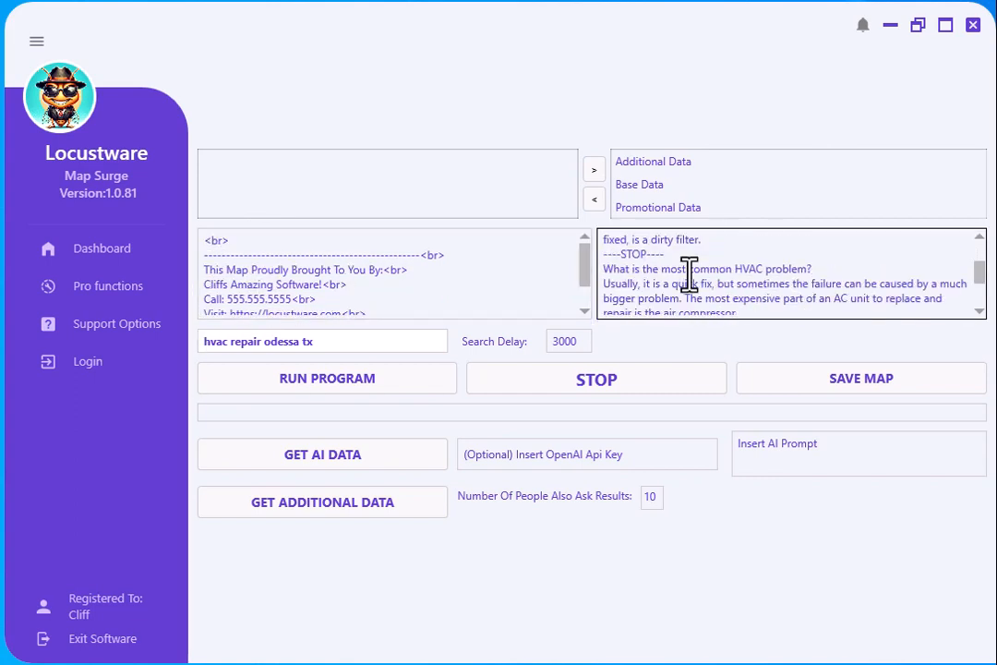
{"action": "scroll", "coordinate": [690, 275], "scroll_direction": "up", "scroll_amount": 5}
{"action": "scroll", "coordinate": [690, 275], "scroll_direction": "down", "scroll_amount": 6}
{"action": "scroll", "coordinate": [690, 276], "scroll_direction": "up", "scroll_amount": 8}
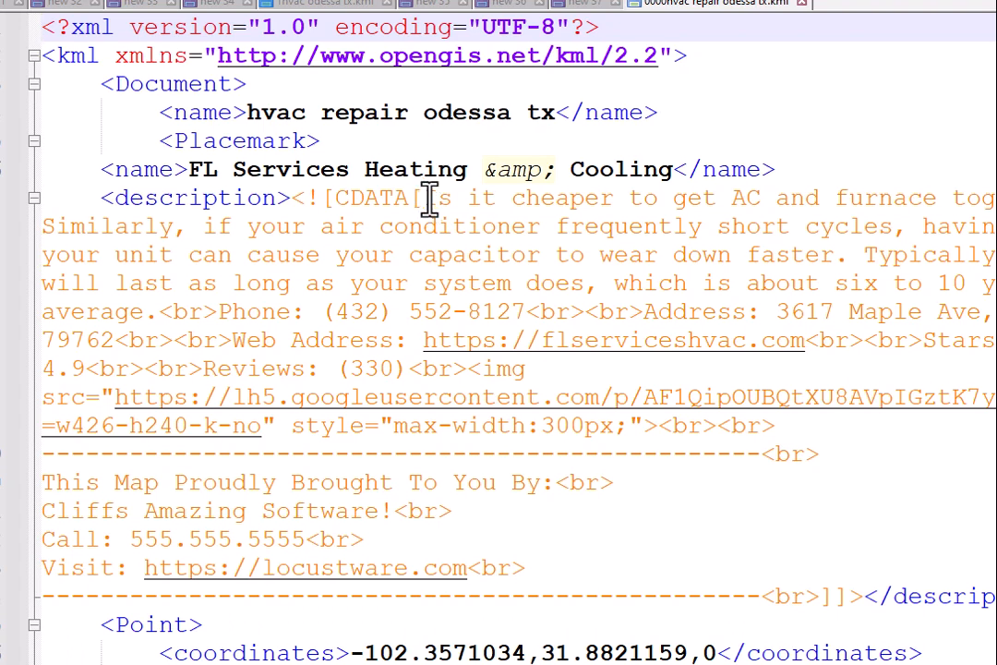
Step: Switch to the text editor and examine the question and answer in the first placemark's description in 0000hvac repair odessa tx.kml
{"action": "left_click_drag", "start_coordinate": [428, 201], "coordinate": [155, 312]}
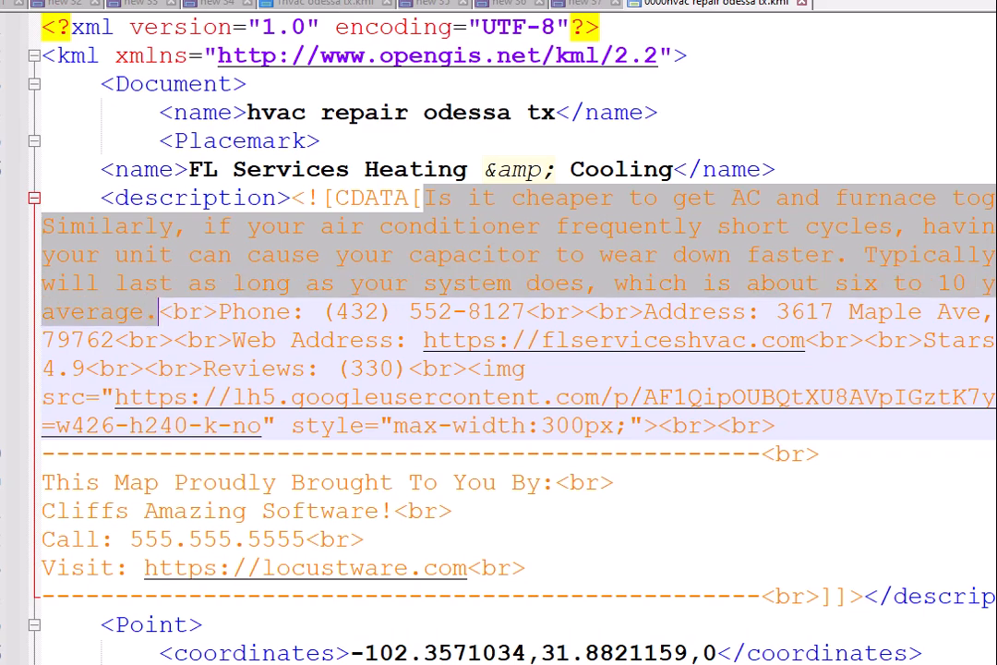
{"action": "left_click_drag", "start_coordinate": [37, 0], "coordinate": [994, 0]}
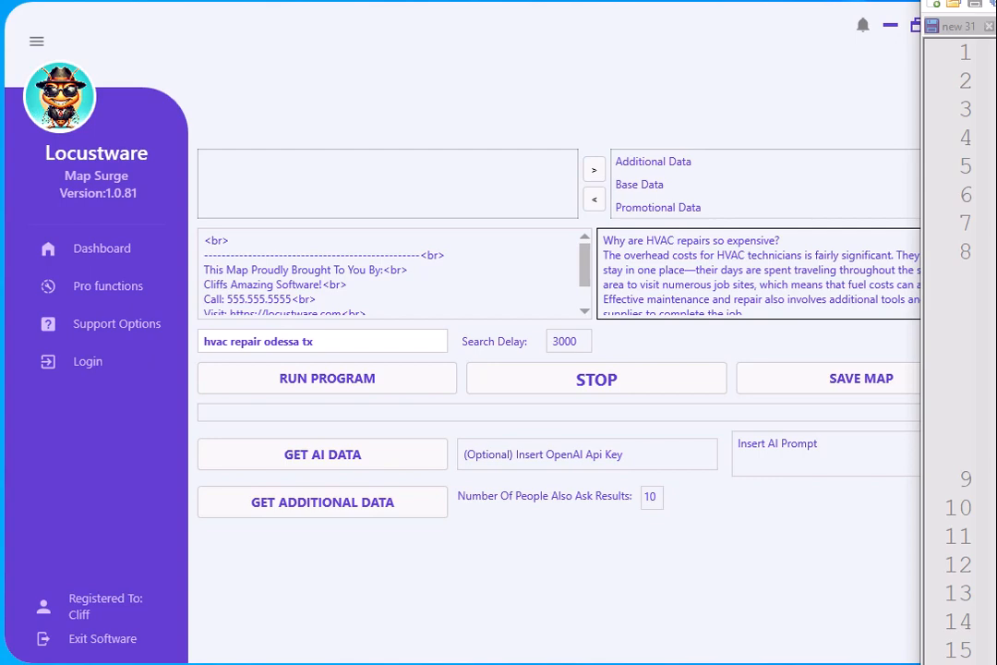
{"action": "left_click_drag", "start_coordinate": [994, 0], "coordinate": [284, 0]}
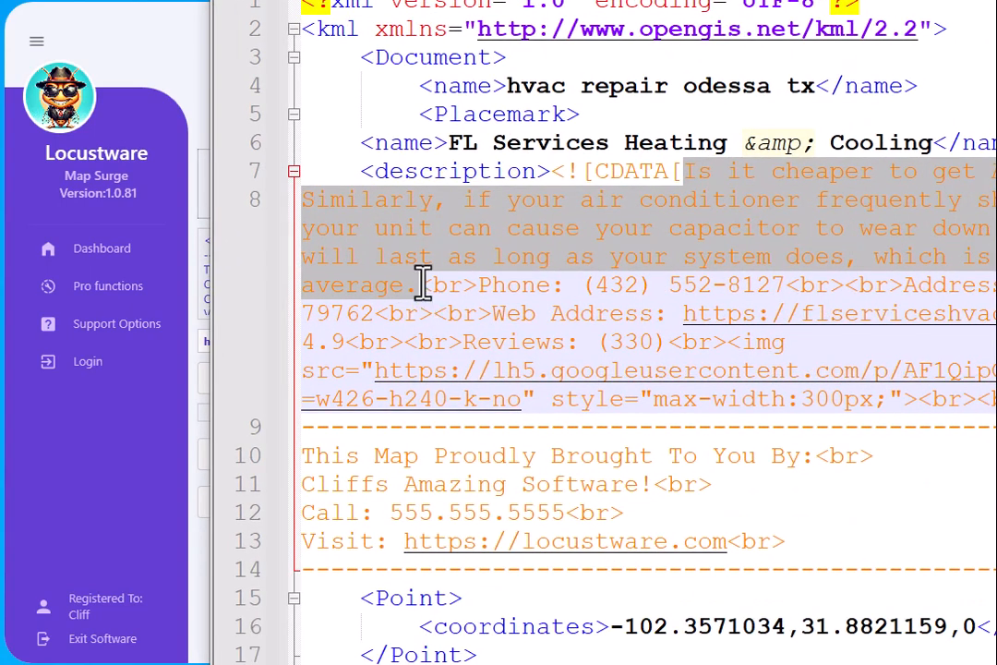
Step: Examine the contact details and the promotion block in the first placemark's description
{"action": "left_click_drag", "start_coordinate": [422, 285], "coordinate": [992, 399]}
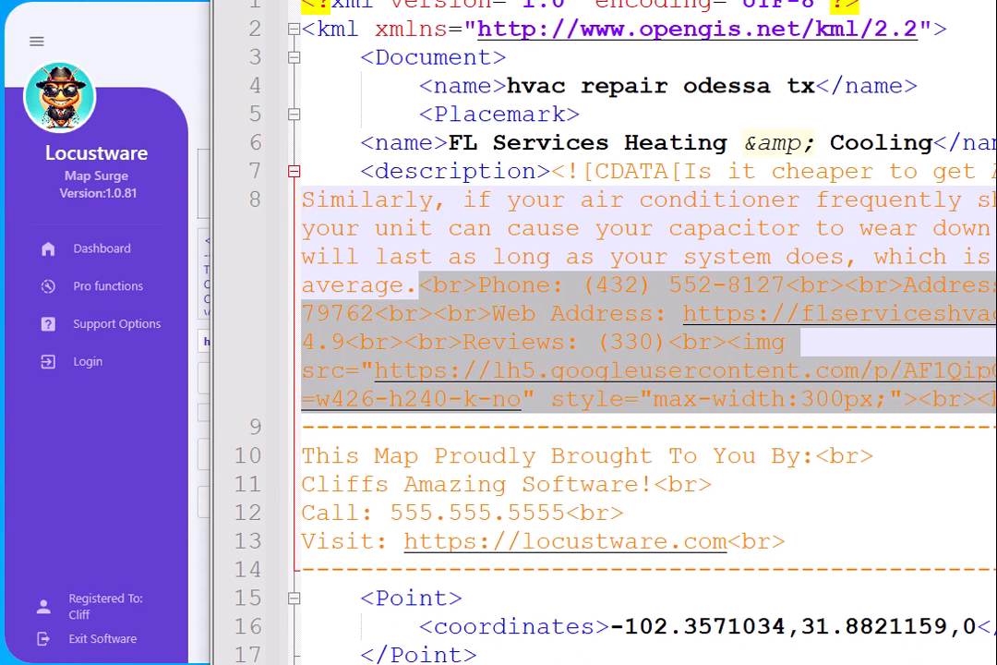
{"action": "left_click", "coordinate": [330, 459]}
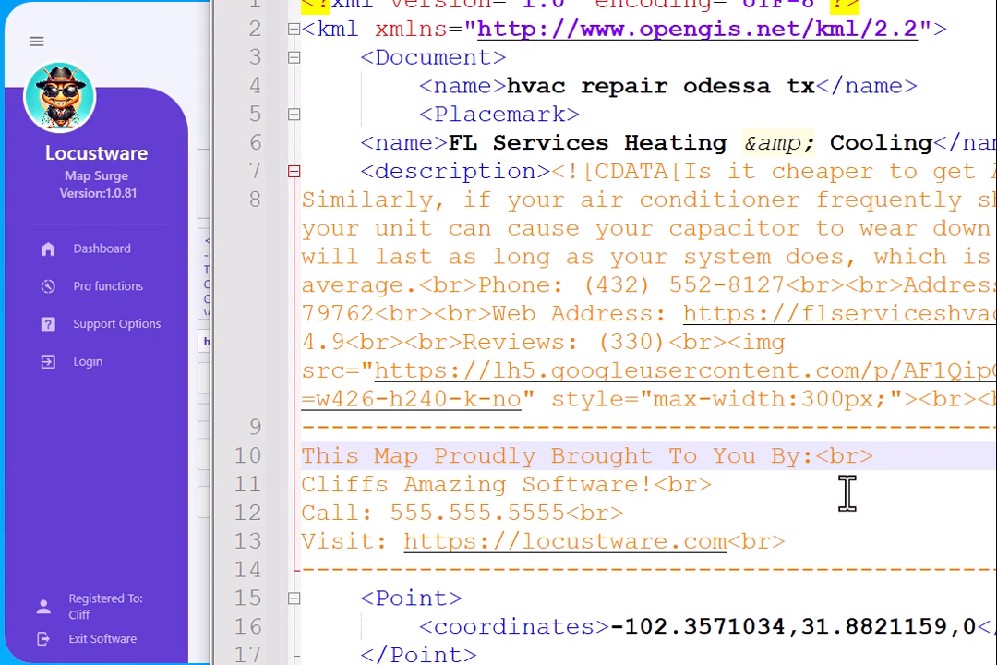
{"action": "scroll", "coordinate": [881, 285], "scroll_direction": "down", "scroll_amount": 9}
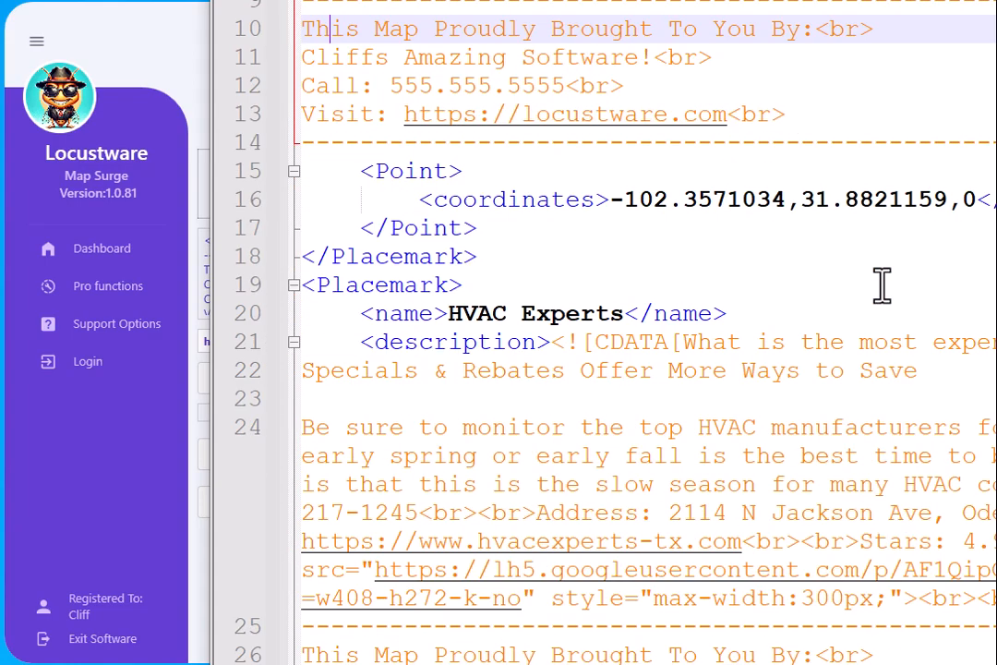
Step: Compare the question-and-answer text and promotion block in the following placemarks, including Doctor Frio AC and Heating LLC and The Darville Company
{"action": "scroll", "coordinate": [882, 286], "scroll_direction": "down", "scroll_amount": 5}
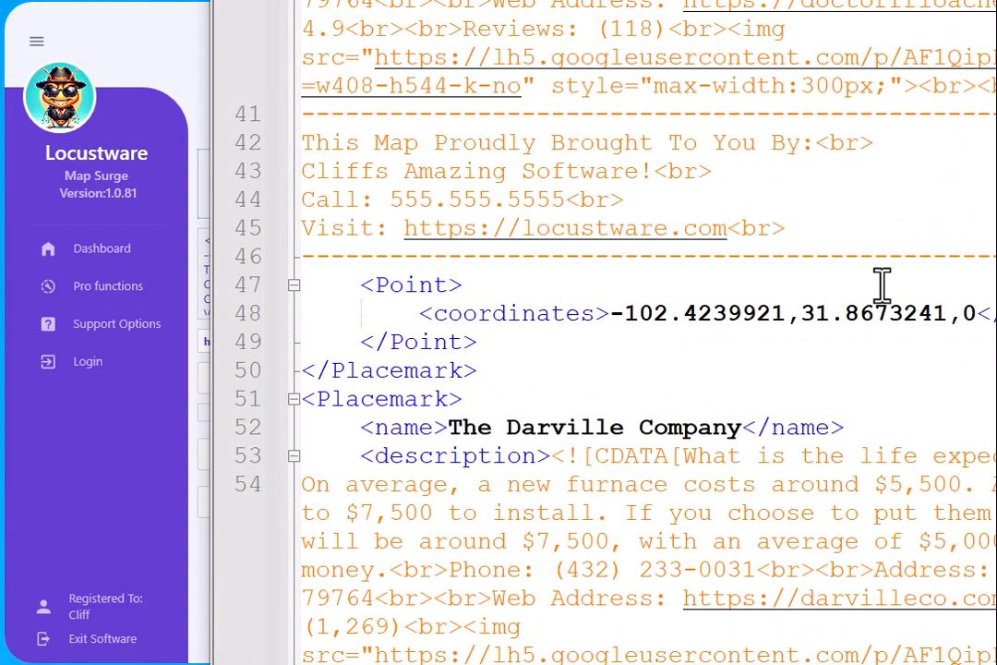
{"action": "scroll", "coordinate": [881, 285], "scroll_direction": "up", "scroll_amount": 4}
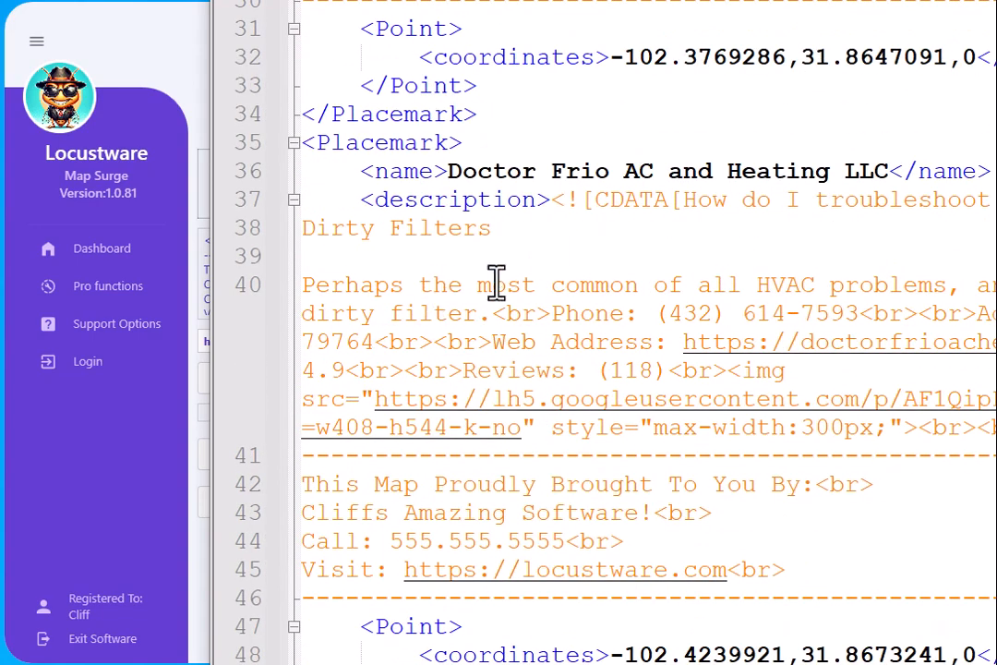
{"action": "double_click", "coordinate": [695, 240]}
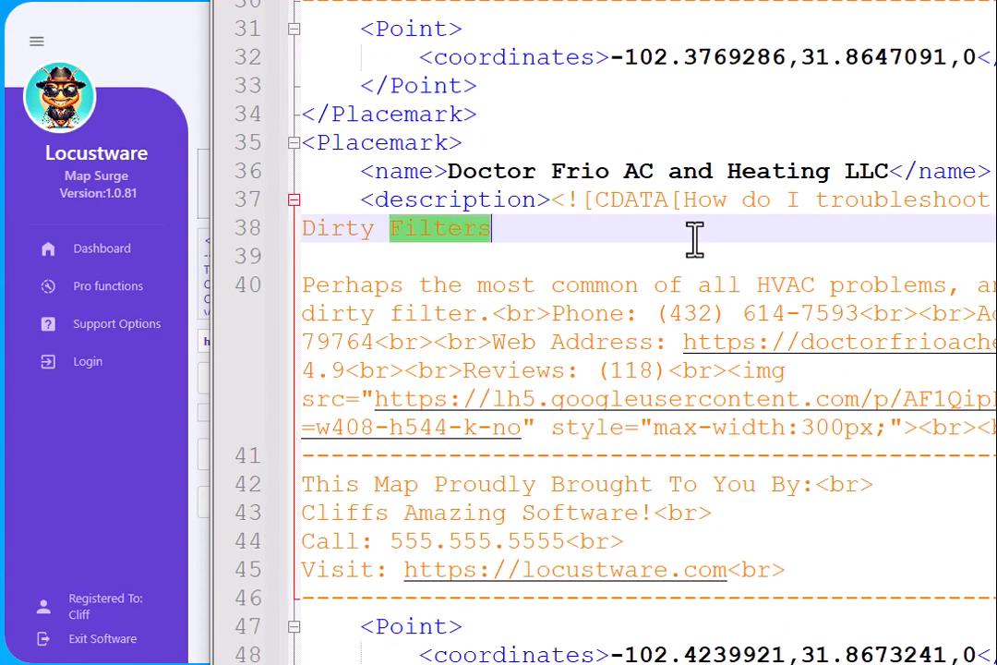
{"action": "double_click", "coordinate": [569, 341]}
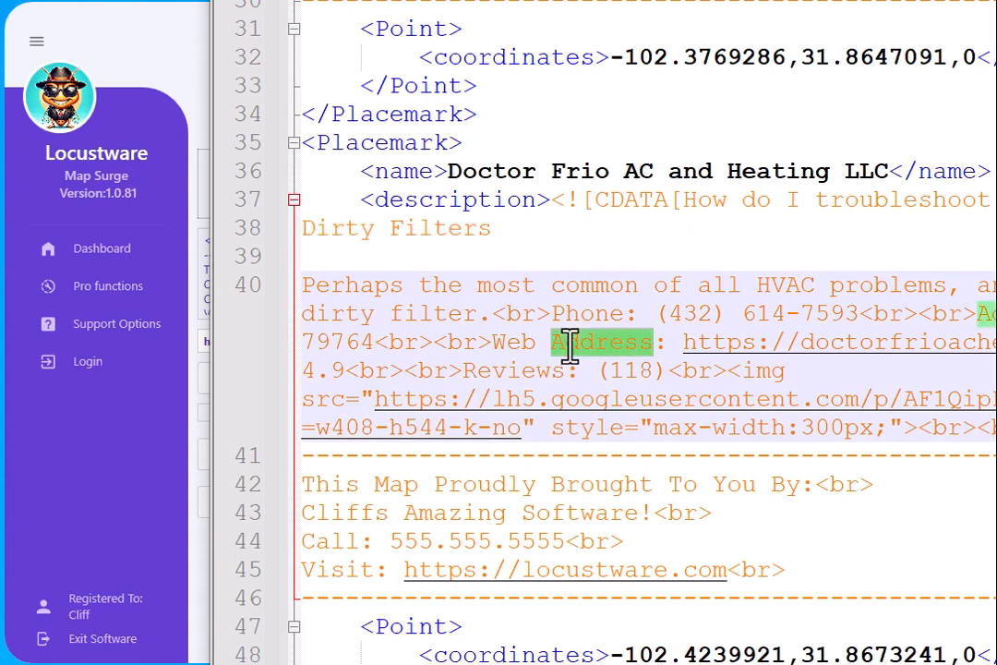
{"action": "scroll", "coordinate": [570, 341], "scroll_direction": "down", "scroll_amount": 4}
{"action": "left_click", "coordinate": [533, 171]}
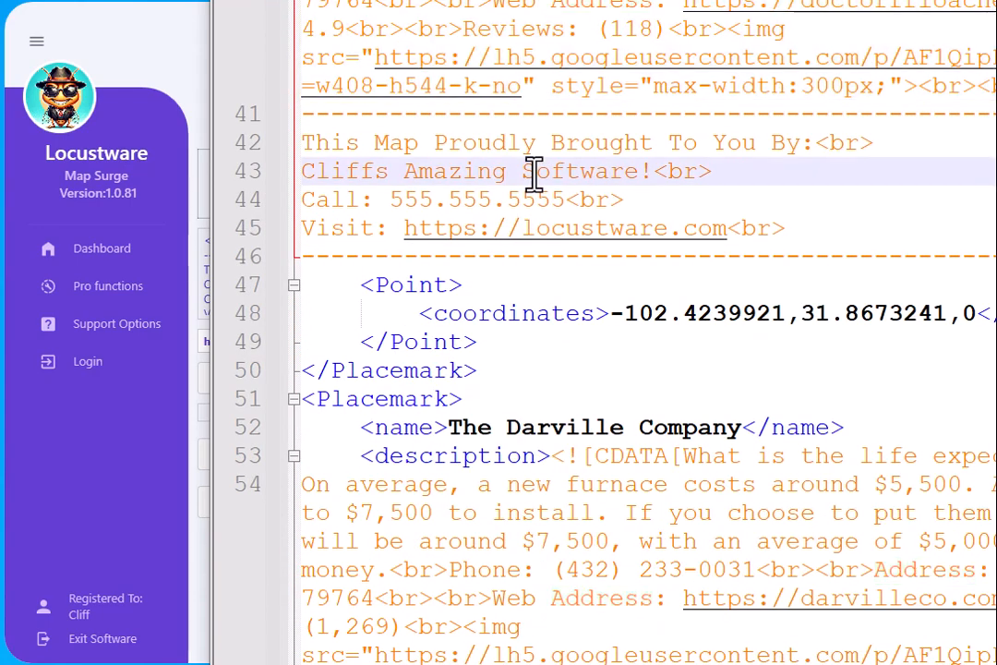
{"action": "double_click", "coordinate": [533, 172]}
{"action": "scroll", "coordinate": [600, 242], "scroll_direction": "down", "scroll_amount": 5}
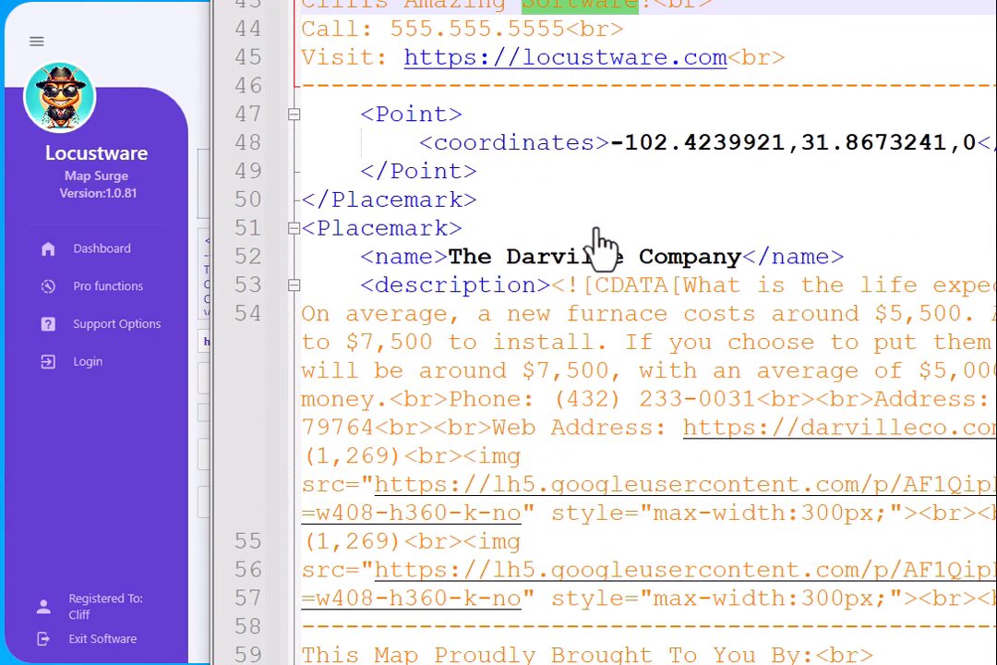
{"action": "scroll", "coordinate": [600, 244], "scroll_direction": "down", "scroll_amount": 20}
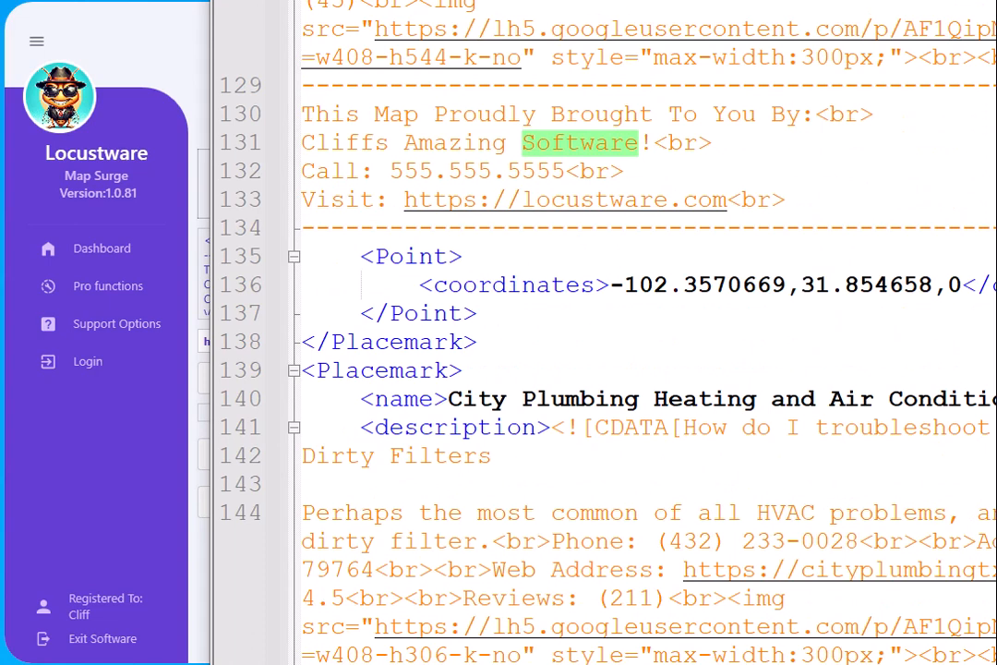
Step: Switch to Google My Maps and import the hvac repair odessa tx KML file into the untitled layer
{"action": "key", "text": "alt+Tab"}
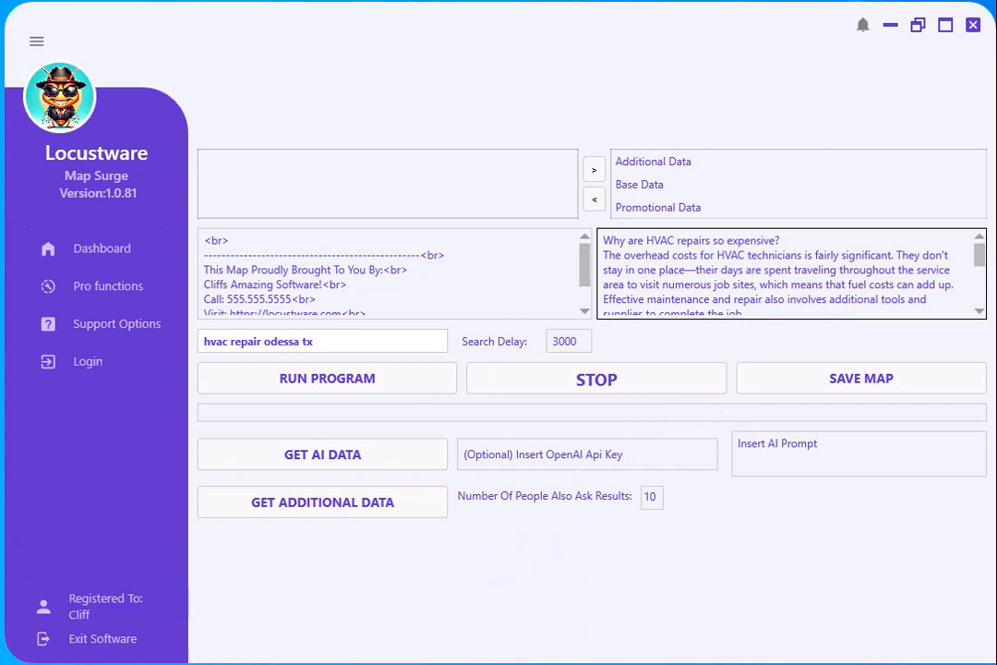
{"action": "key", "text": "alt+Tab"}
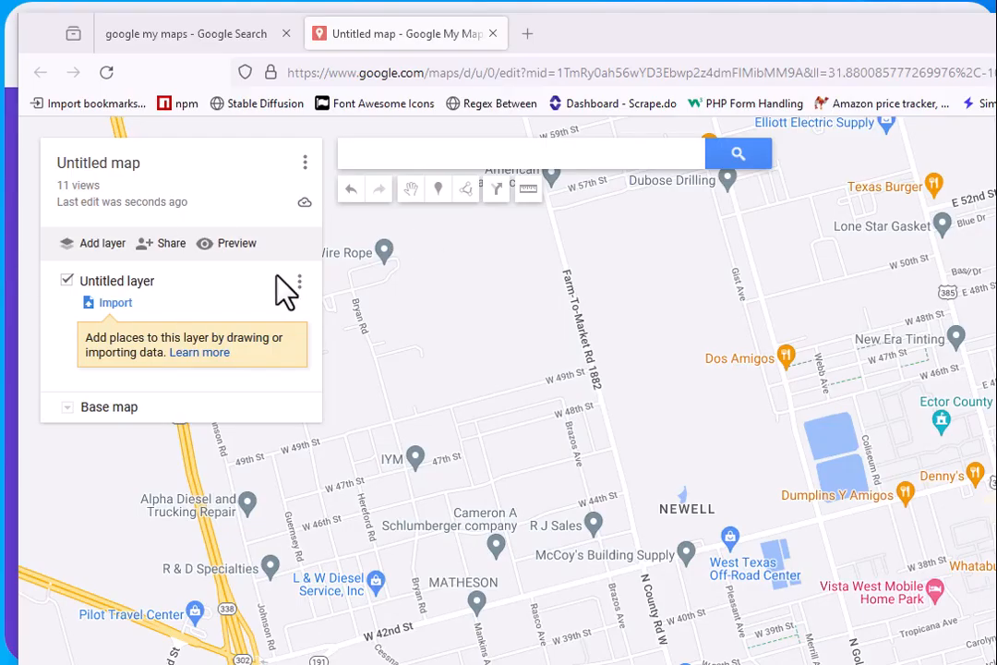
{"action": "left_click", "coordinate": [115, 304]}
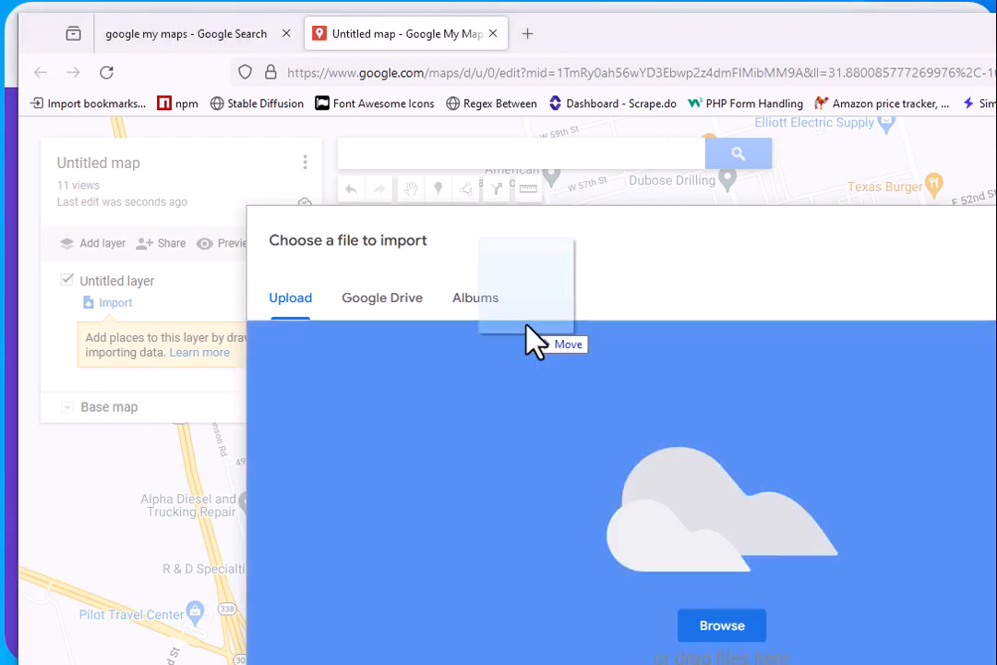
{"action": "left_click_drag", "start_coordinate": [534, 340], "coordinate": [517, 498]}
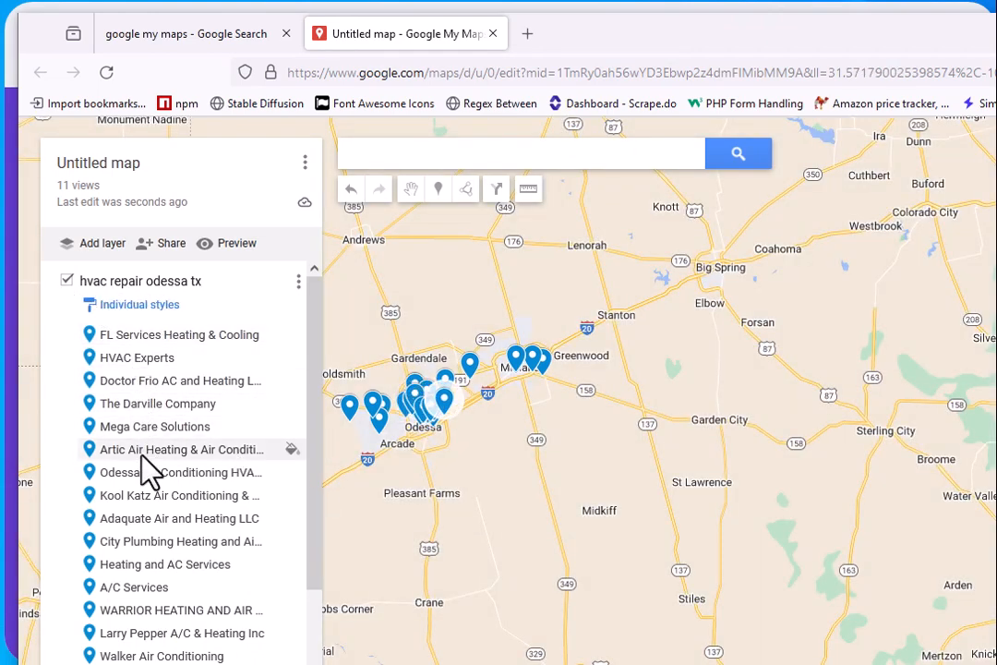
Step: Review the layer's imported placemarks and preview the map to inspect the pins around Odessa
{"action": "scroll", "coordinate": [172, 541], "scroll_direction": "down", "scroll_amount": 5}
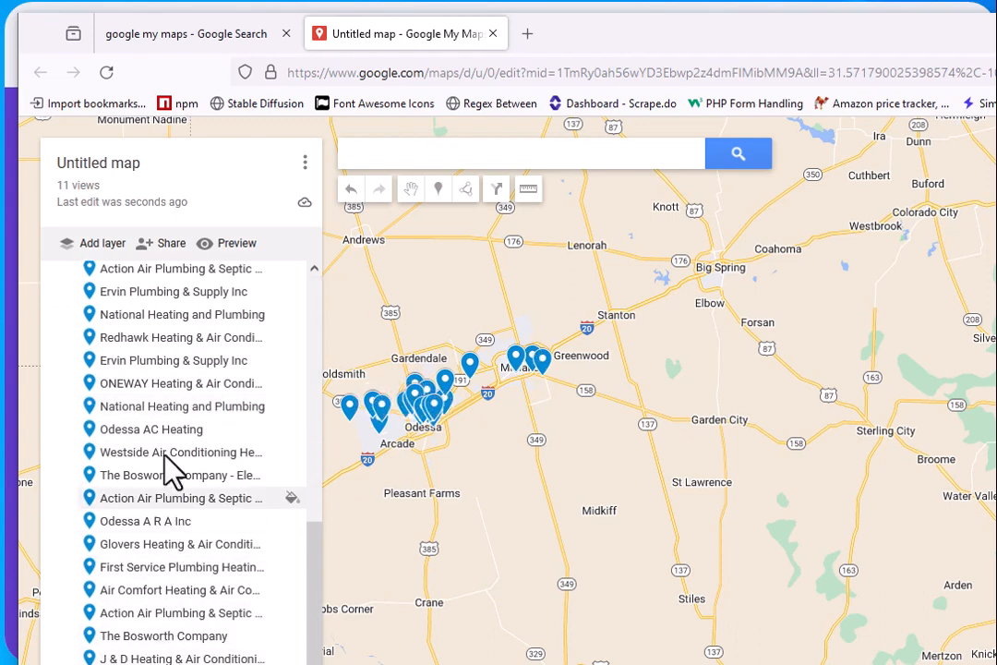
{"action": "scroll", "coordinate": [174, 424], "scroll_direction": "up", "scroll_amount": 5}
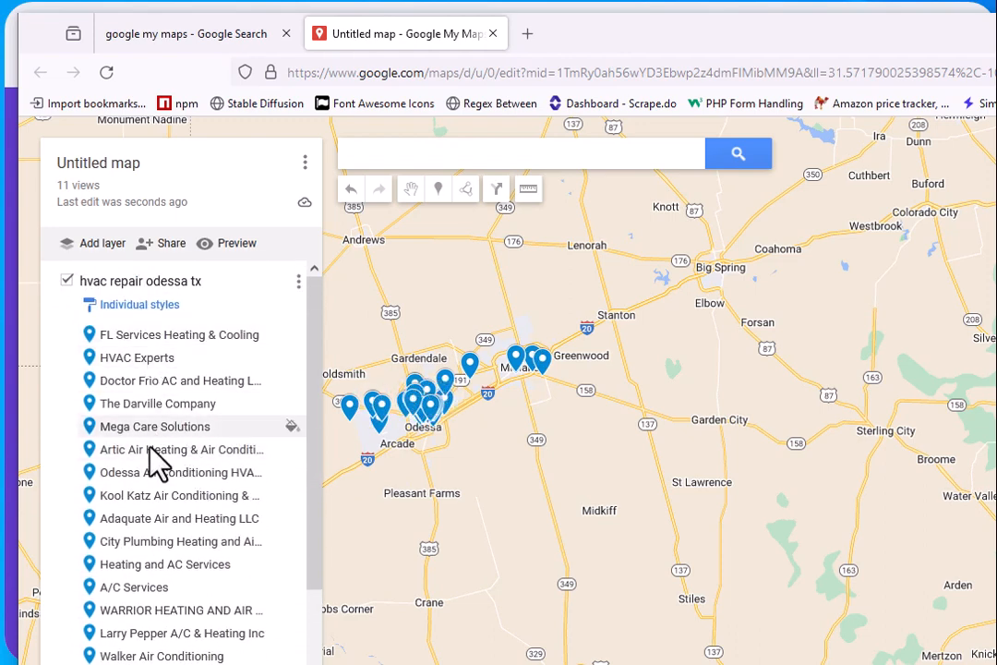
{"action": "left_click", "coordinate": [235, 246]}
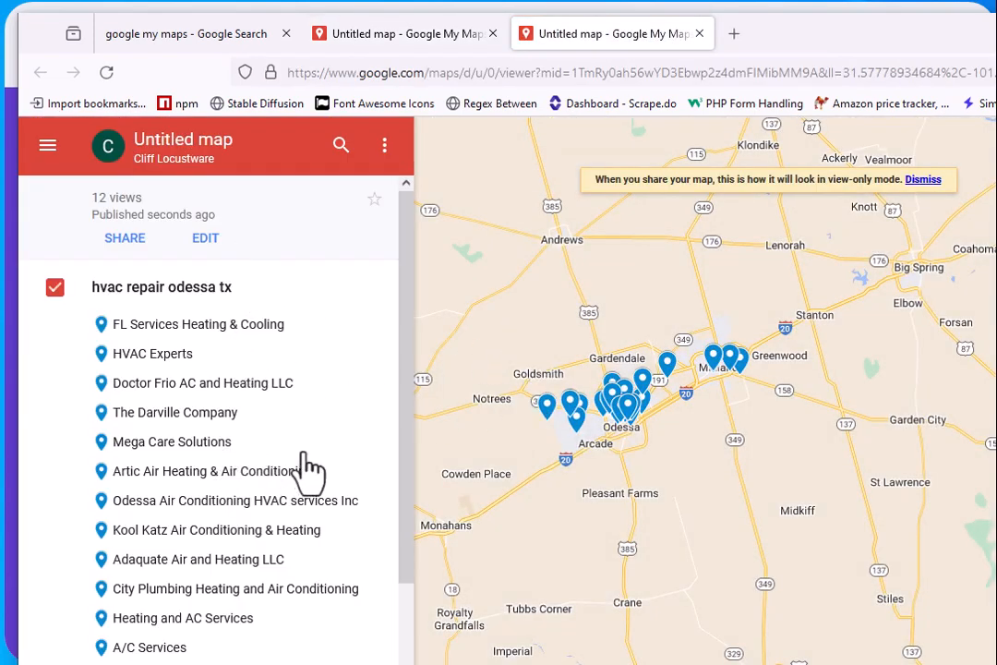
{"action": "scroll", "coordinate": [596, 434], "scroll_direction": "up", "scroll_amount": 1}
{"action": "scroll", "coordinate": [596, 434], "scroll_direction": "up", "scroll_amount": 1}
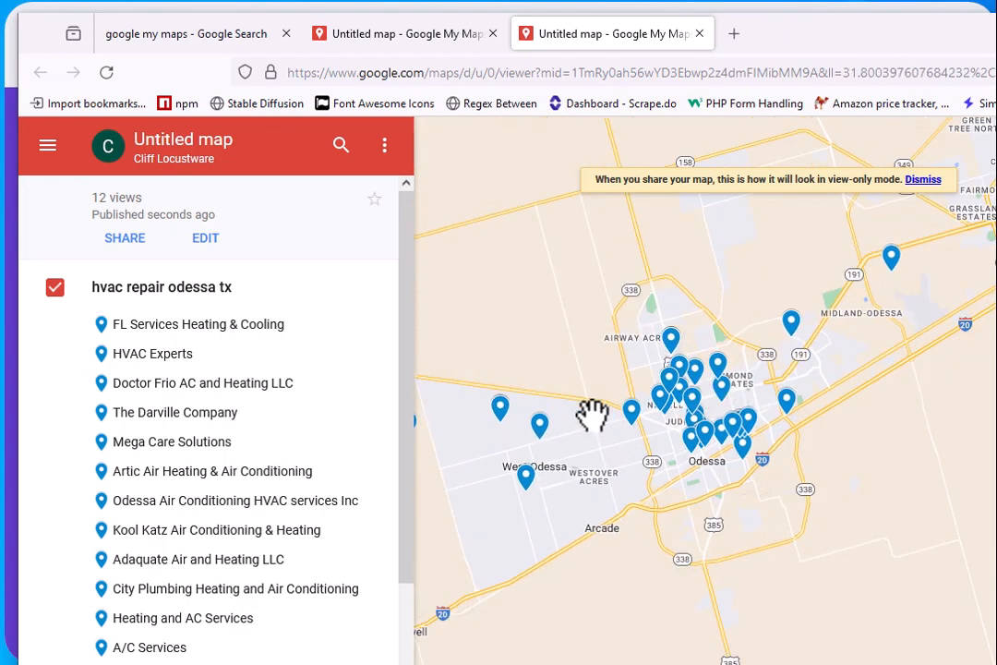
{"action": "scroll", "coordinate": [731, 388], "scroll_direction": "down", "scroll_amount": 1}
{"action": "scroll", "coordinate": [734, 378], "scroll_direction": "down", "scroll_amount": 1}
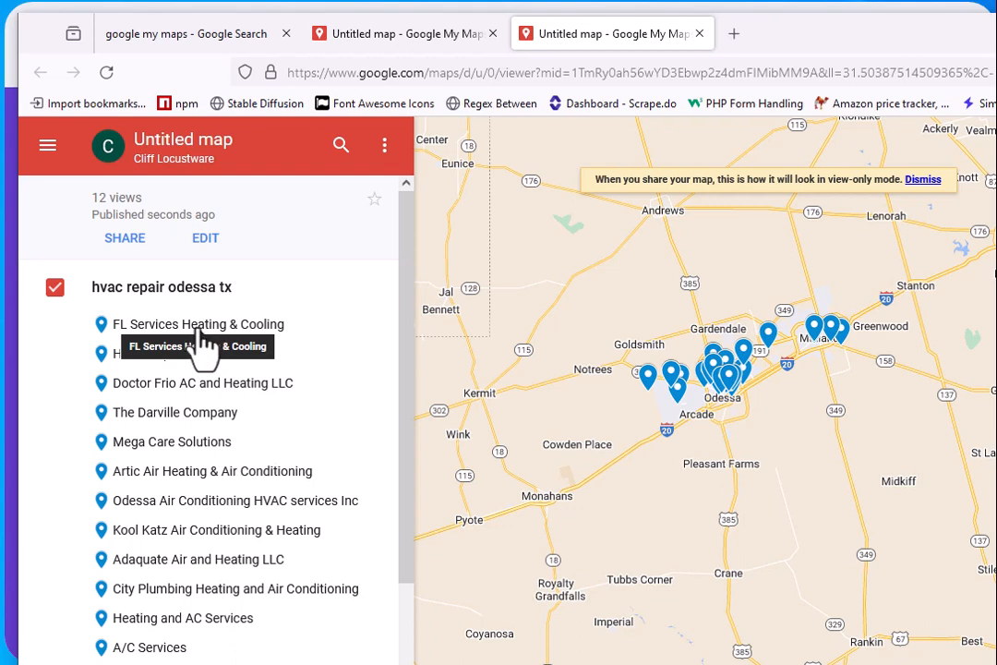
Step: Open the FL Services Heating & Cooling placemark in the preview and examine its name and question-and-answer description
{"action": "left_click", "coordinate": [156, 328]}
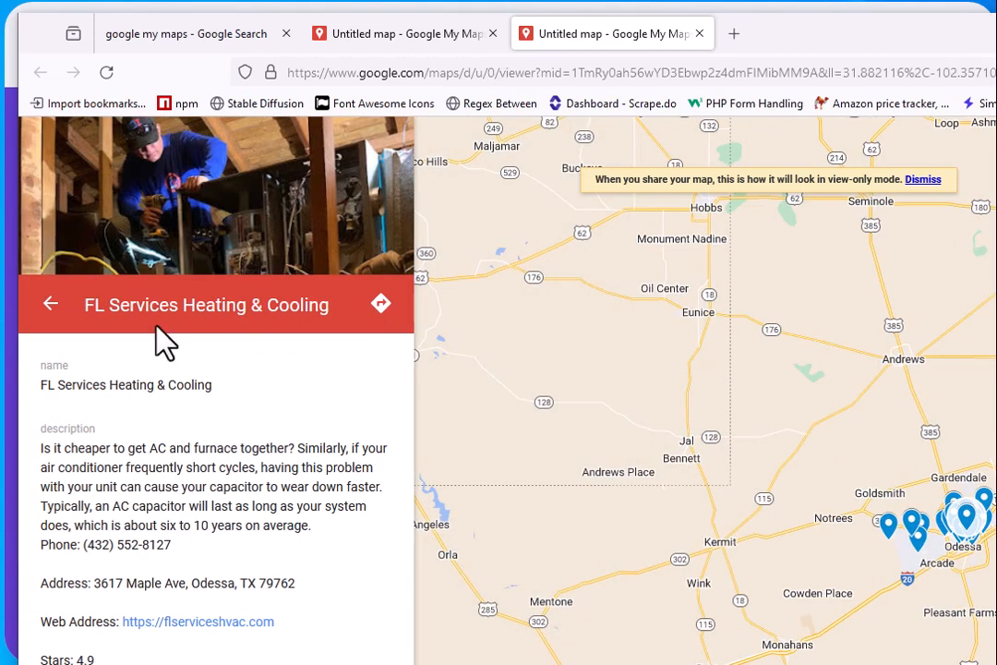
{"action": "left_click_drag", "start_coordinate": [42, 384], "coordinate": [251, 407]}
{"action": "left_click_drag", "start_coordinate": [41, 450], "coordinate": [312, 526]}
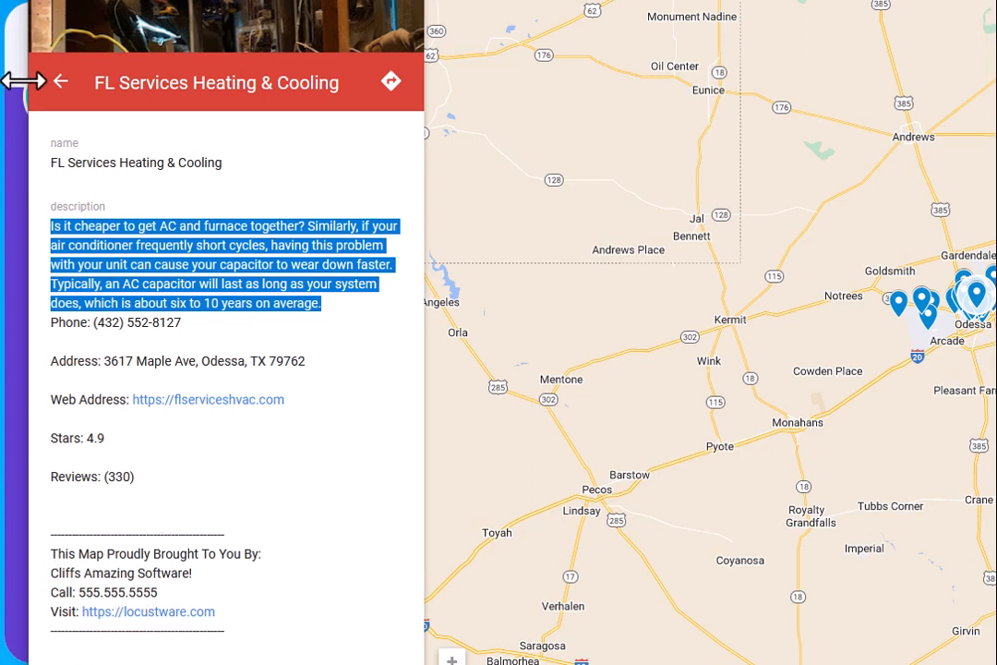
Step: Inspect the descriptions of The Darville Company and City Plumbing Heating and Air Conditioning and their surroundings on the map
{"action": "left_click", "coordinate": [57, 82]}
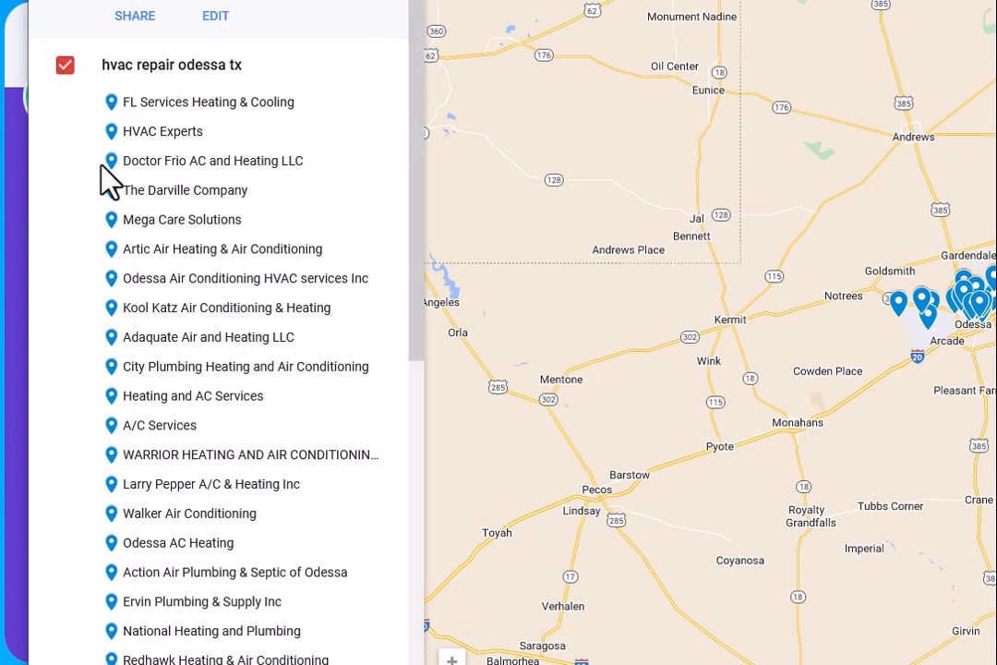
{"action": "left_click", "coordinate": [162, 189]}
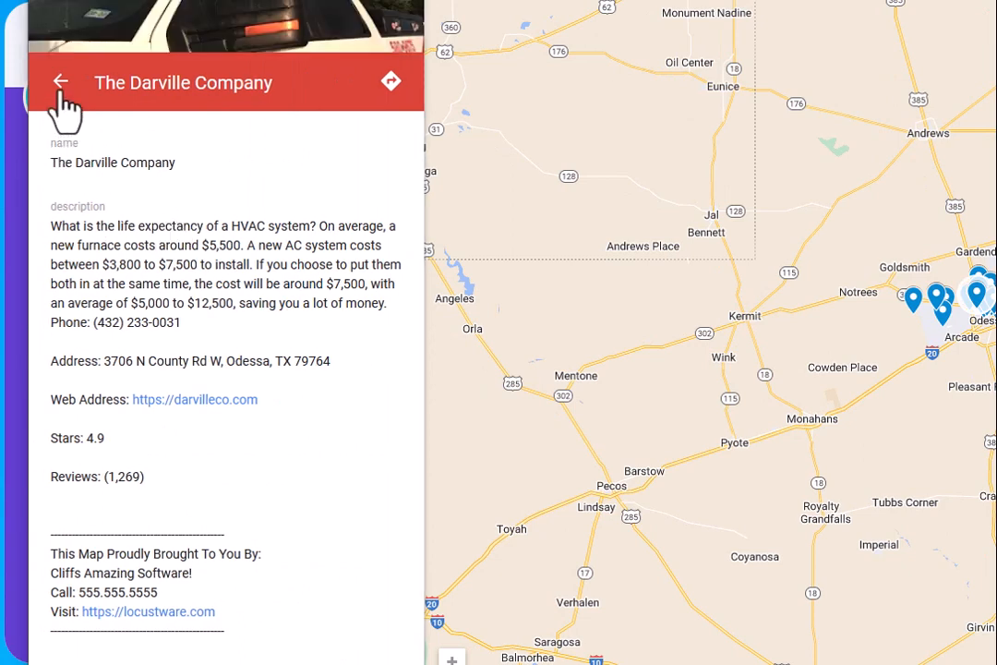
{"action": "left_click", "coordinate": [60, 85]}
{"action": "left_click", "coordinate": [152, 369]}
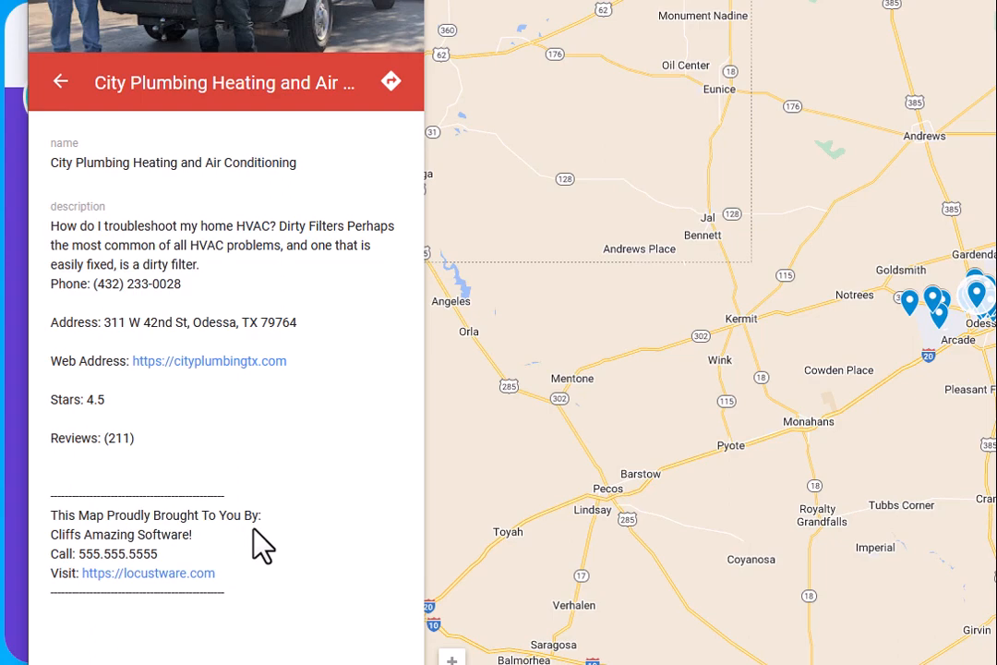
{"action": "scroll", "coordinate": [778, 413], "scroll_direction": "down", "scroll_amount": 1}
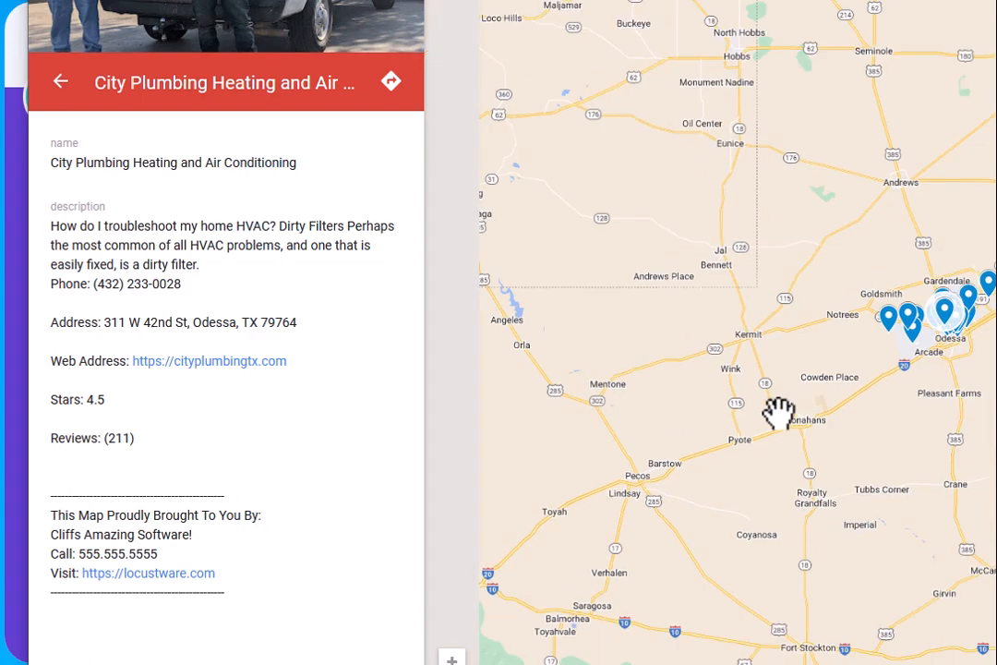
{"action": "scroll", "coordinate": [778, 413], "scroll_direction": "down", "scroll_amount": 2}
{"action": "scroll", "coordinate": [771, 392], "scroll_direction": "up", "scroll_amount": 1}
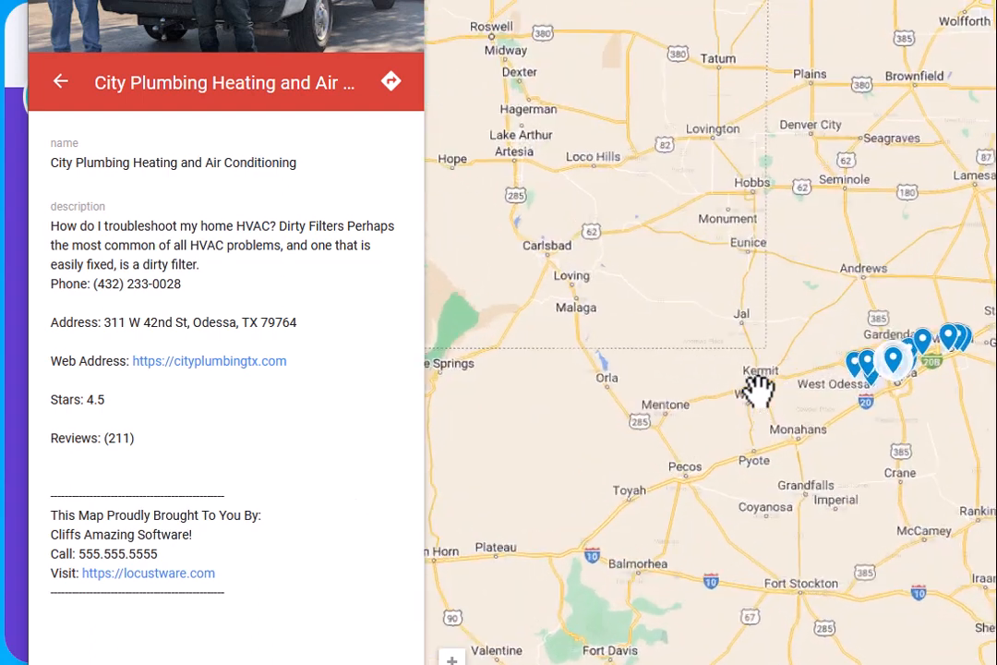
{"action": "scroll", "coordinate": [760, 391], "scroll_direction": "up", "scroll_amount": 1}
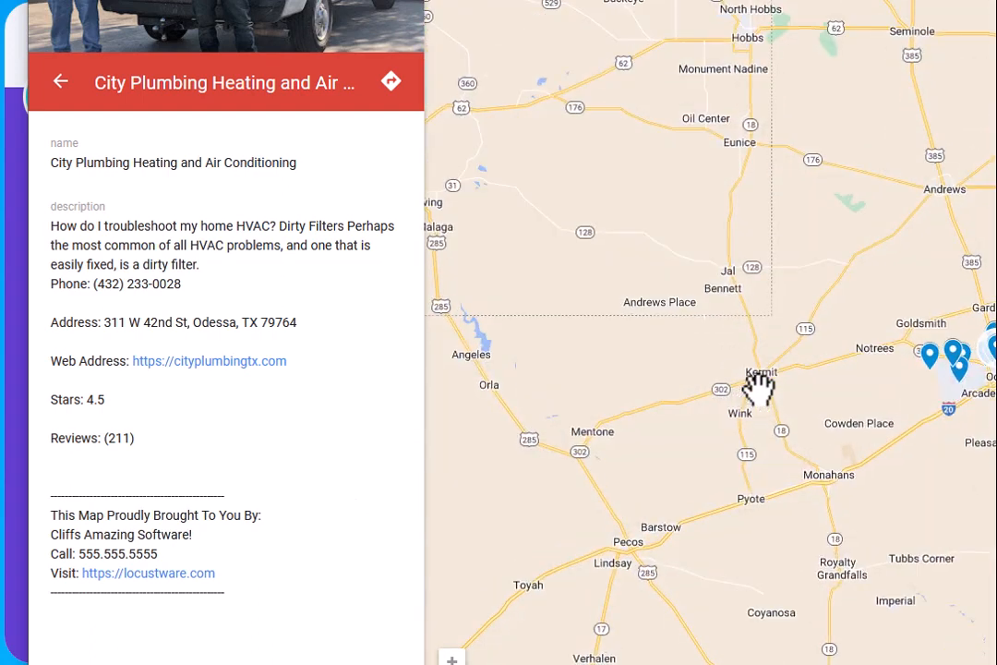
Step: Inspect the Adaquate Air and Heating LLC placemark's description and look through the rest of the placemark list
{"action": "left_click", "coordinate": [63, 84]}
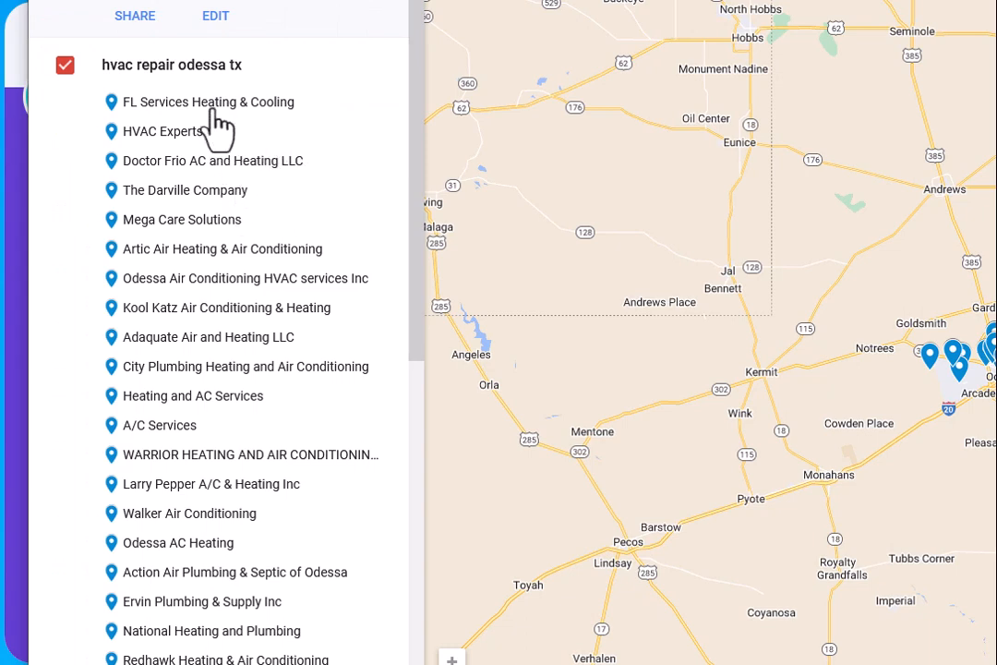
{"action": "left_click", "coordinate": [180, 339]}
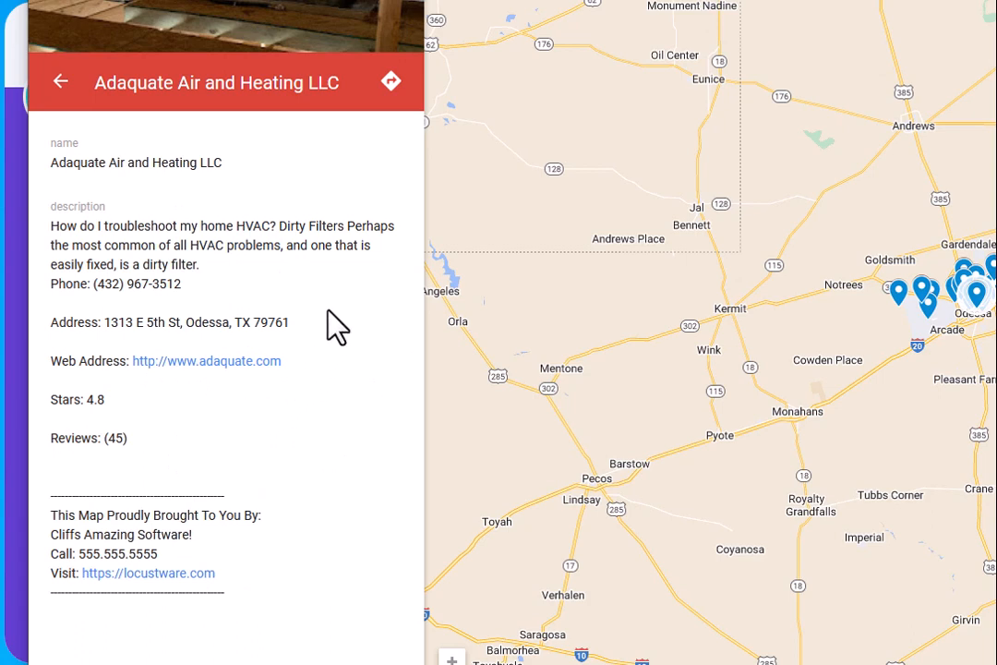
{"action": "left_click", "coordinate": [61, 93]}
{"action": "scroll", "coordinate": [235, 251], "scroll_direction": "down", "scroll_amount": 7}
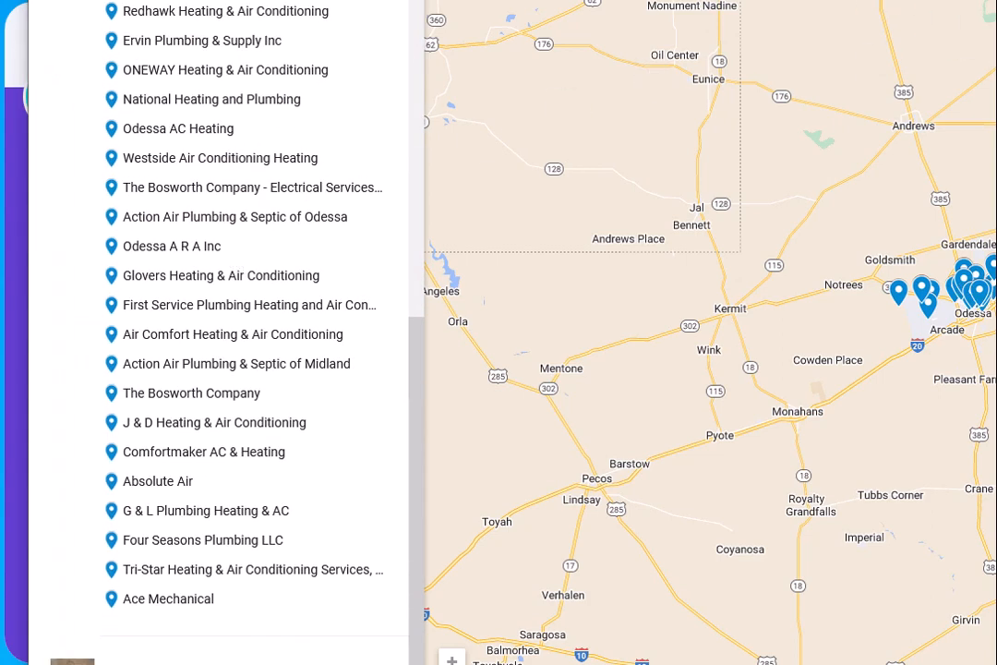
Step: Switch back to Map Surge, open the Pro functions and load 0000hvac repair odessa tx.kml from the ss-saves folder
{"action": "key", "text": "alt+Tab"}
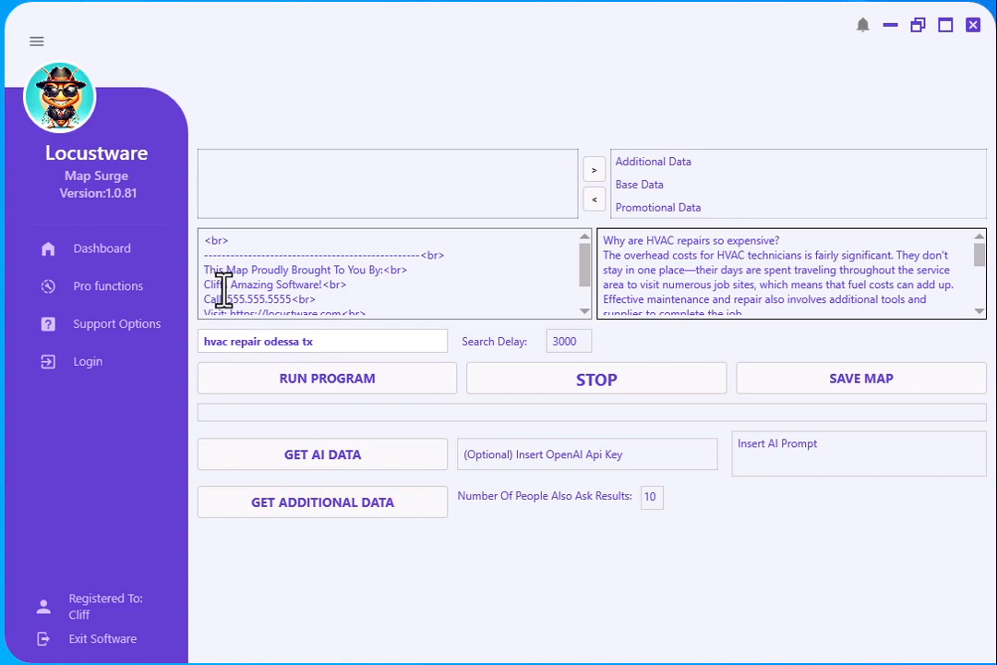
{"action": "left_click", "coordinate": [109, 286]}
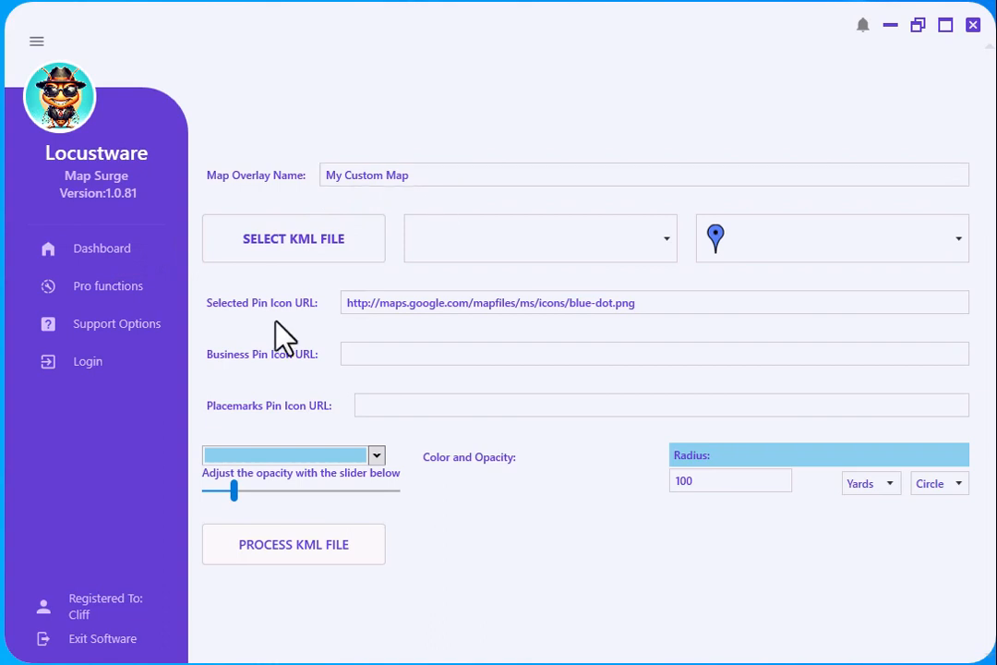
{"action": "left_click_drag", "start_coordinate": [425, 180], "coordinate": [334, 189]}
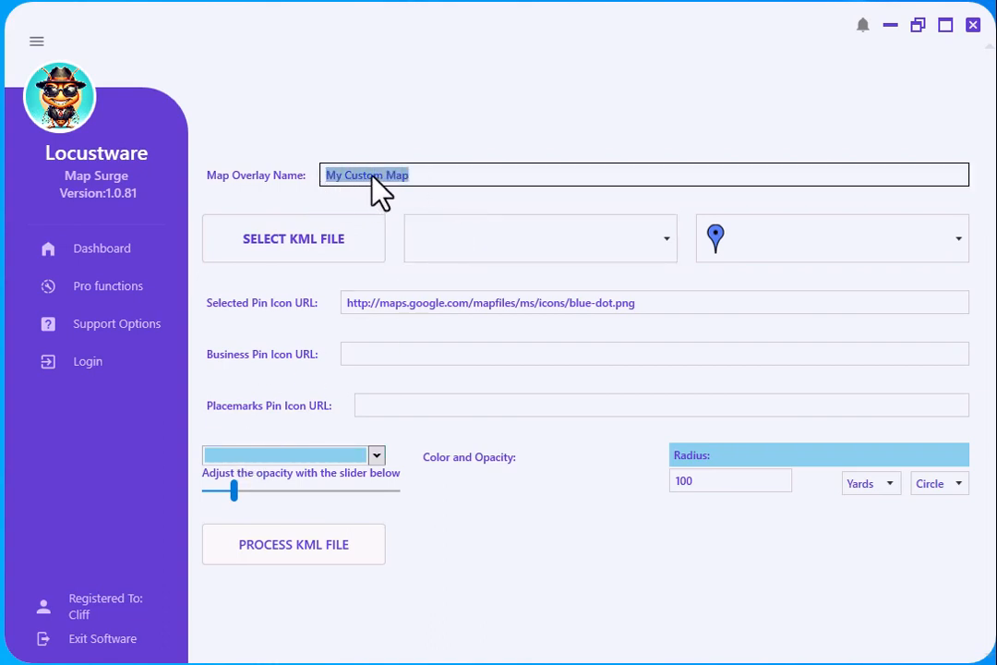
{"action": "left_click", "coordinate": [428, 175]}
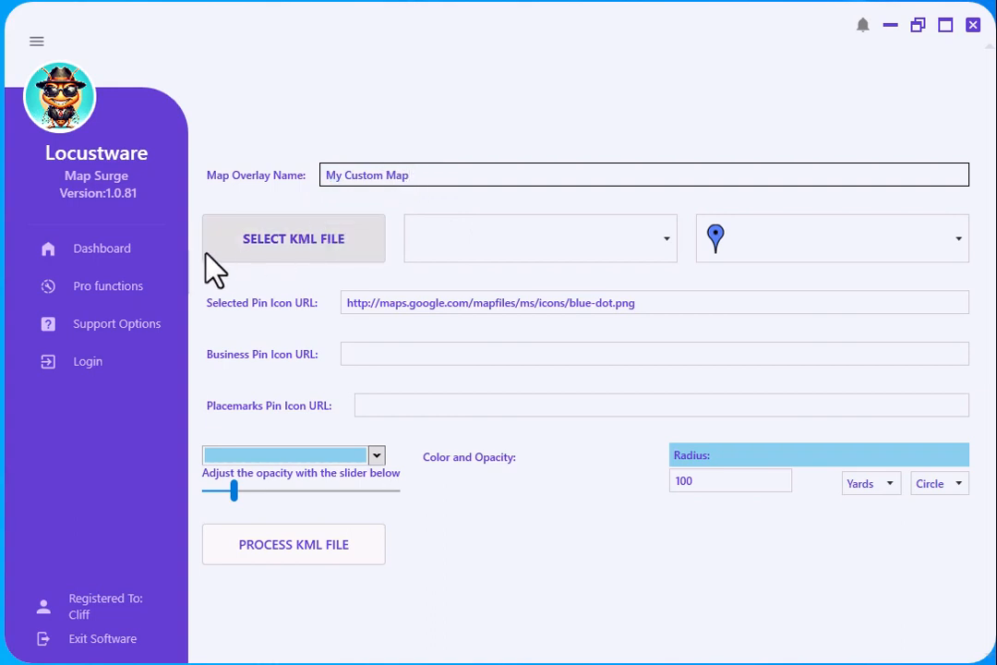
{"action": "left_click", "coordinate": [285, 242]}
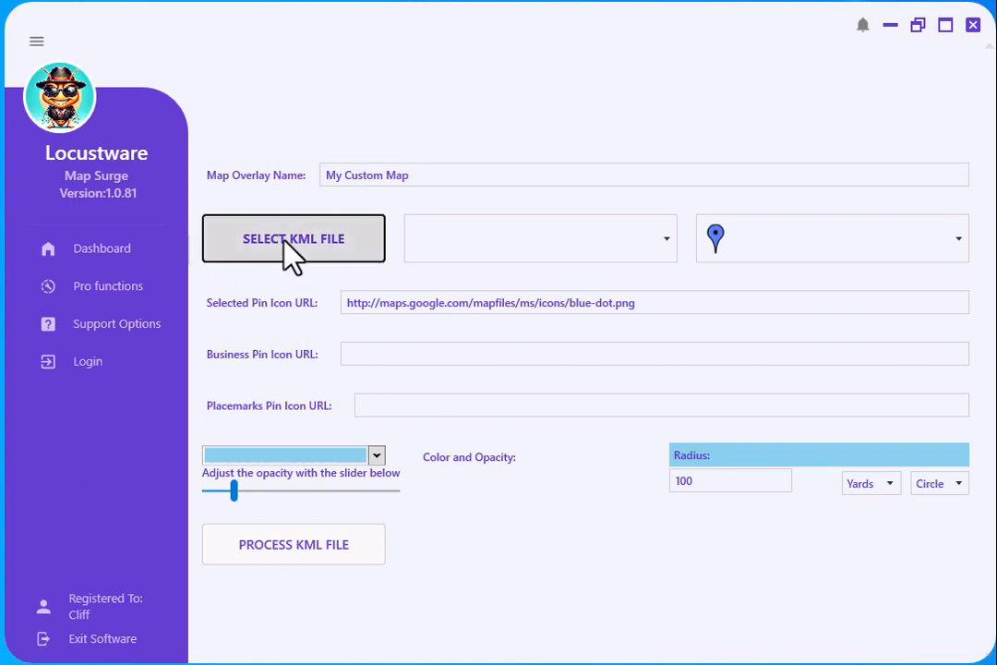
{"action": "left_click", "coordinate": [741, 93]}
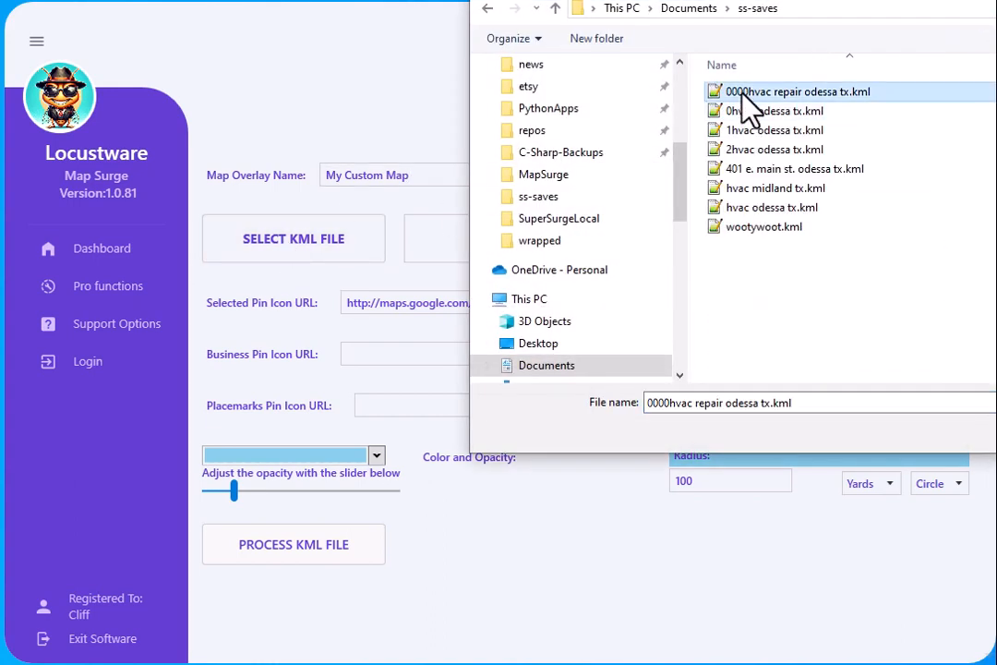
{"action": "key", "text": "Return"}
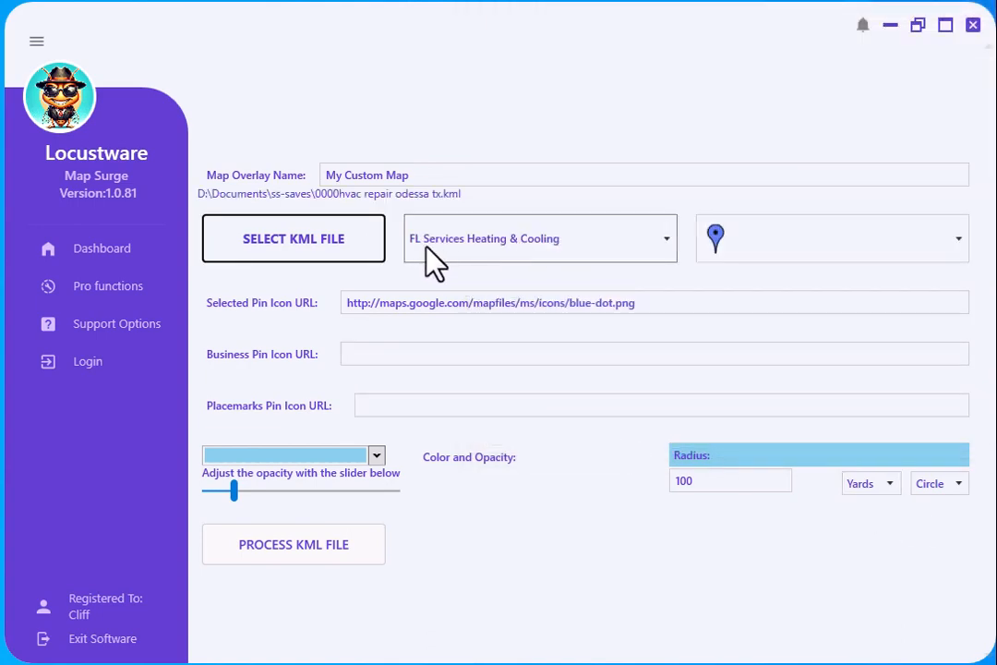
Step: Look through the full list of businesses loaded from the KML file
{"action": "left_click", "coordinate": [667, 240]}
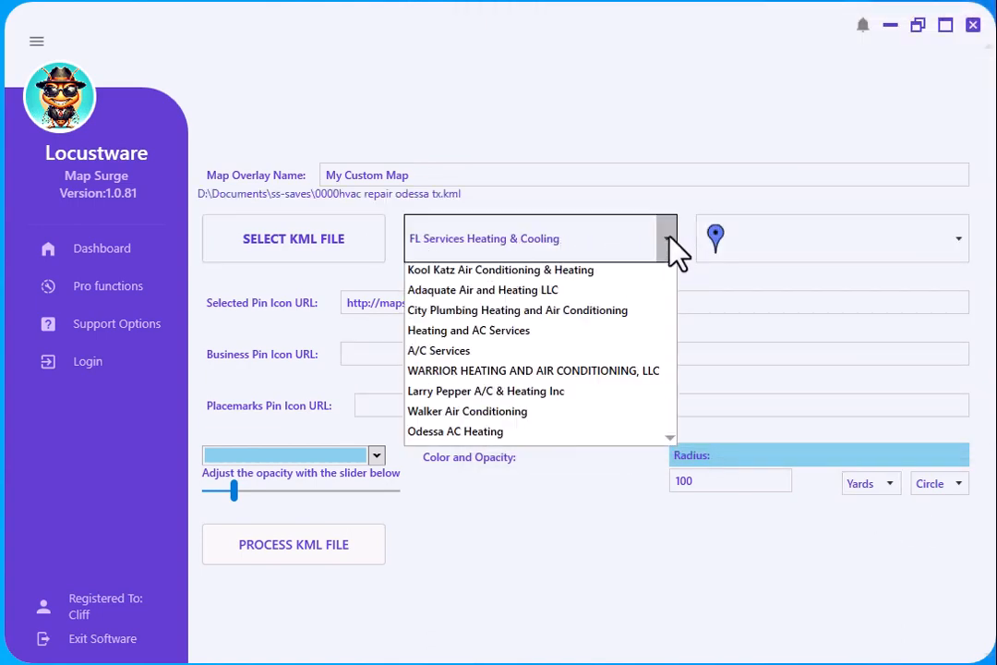
{"action": "scroll", "coordinate": [603, 379], "scroll_direction": "down", "scroll_amount": 8}
{"action": "scroll", "coordinate": [603, 379], "scroll_direction": "up", "scroll_amount": 3}
{"action": "scroll", "coordinate": [610, 386], "scroll_direction": "up", "scroll_amount": 6}
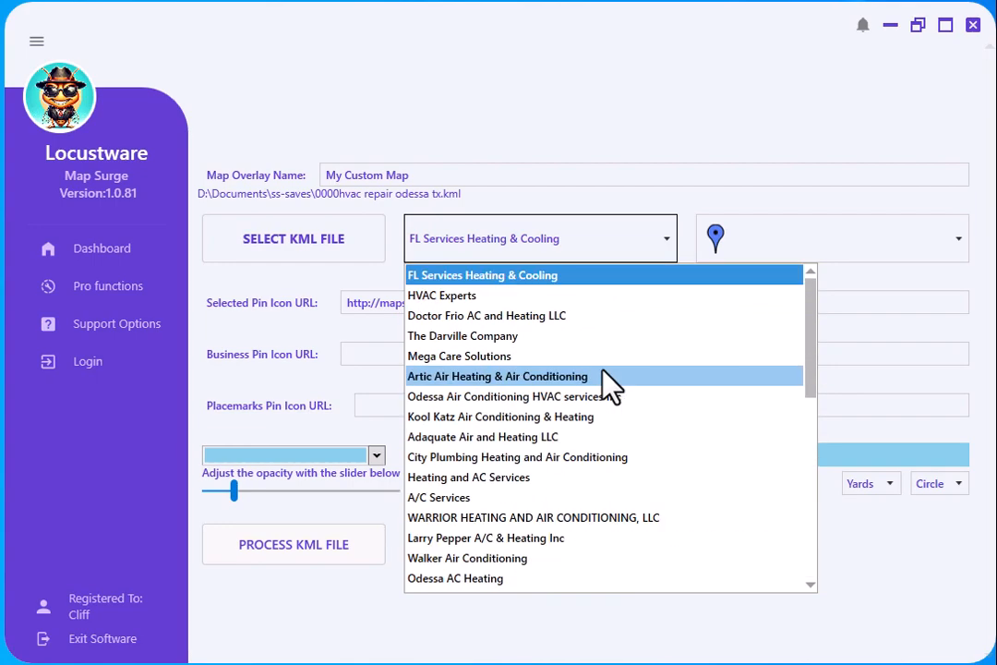
{"action": "scroll", "coordinate": [609, 386], "scroll_direction": "down", "scroll_amount": 10}
{"action": "scroll", "coordinate": [609, 386], "scroll_direction": "up", "scroll_amount": 10}
{"action": "scroll", "coordinate": [528, 350], "scroll_direction": "down", "scroll_amount": 10}
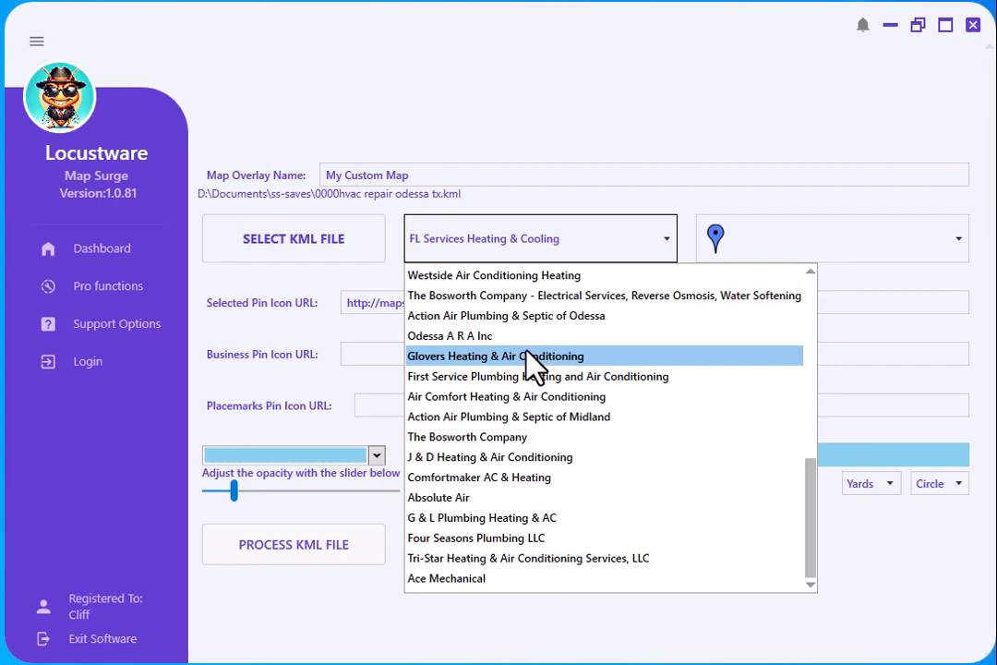
{"action": "scroll", "coordinate": [534, 365], "scroll_direction": "up", "scroll_amount": 10}
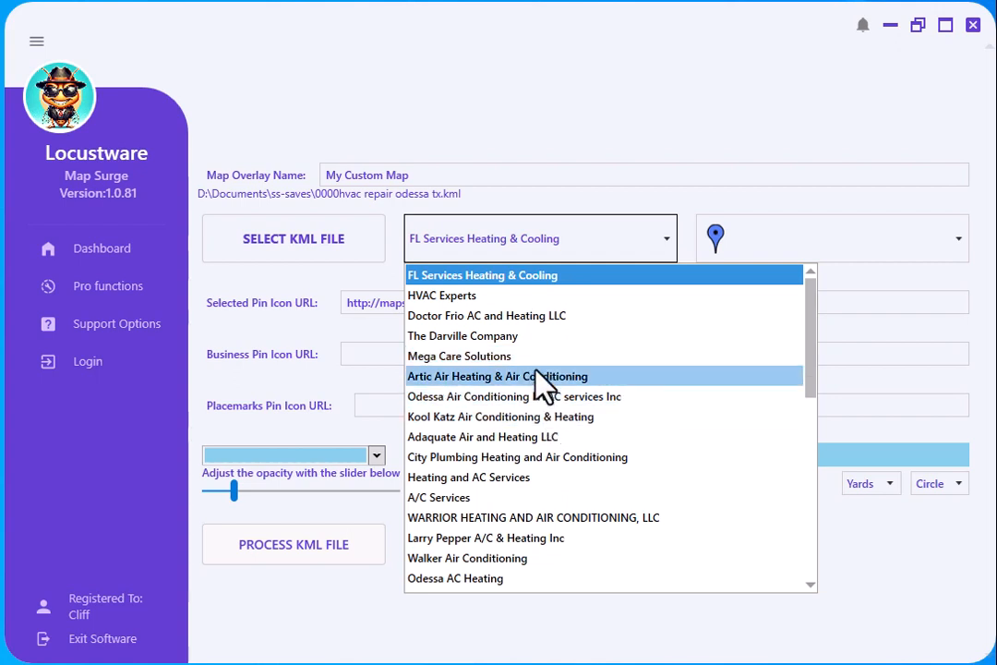
Step: Try several businesses from the loaded KML file and settle on Four Seasons Plumbing LLC as the selected business
{"action": "left_click", "coordinate": [476, 356]}
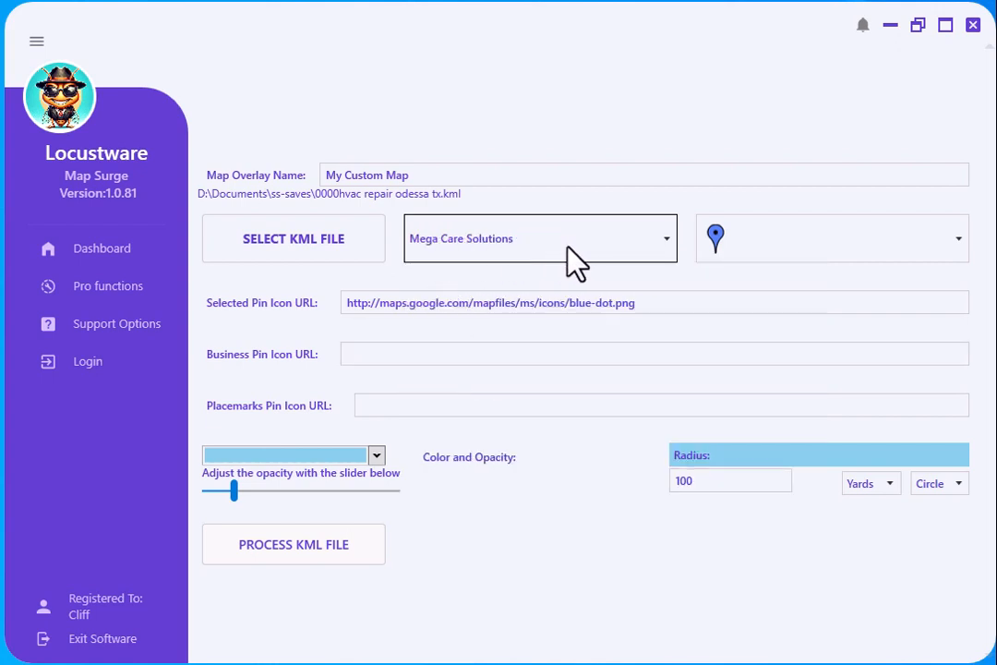
{"action": "left_click", "coordinate": [663, 240]}
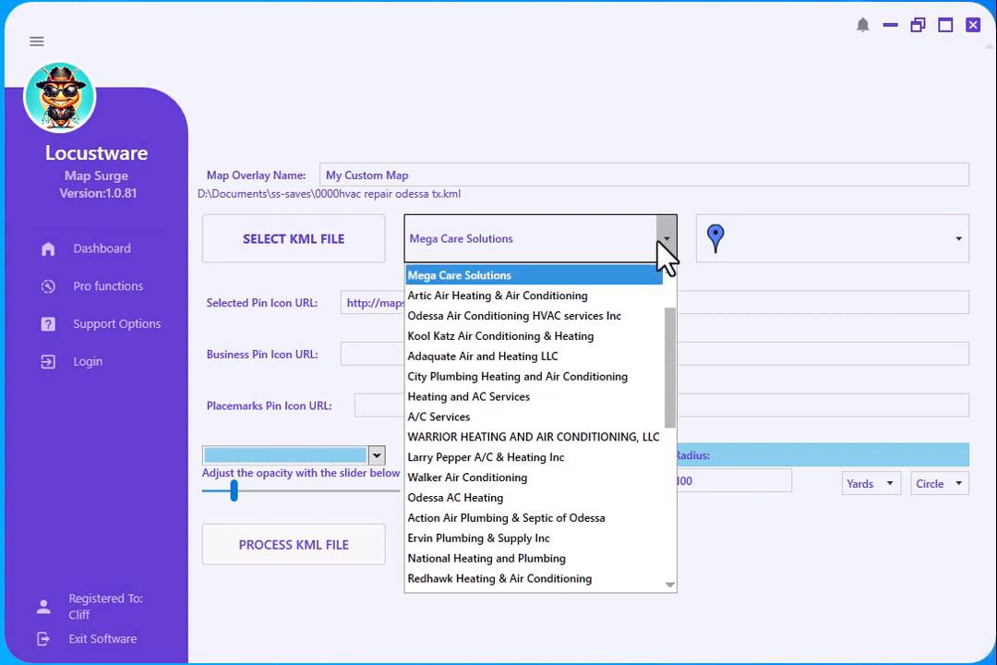
{"action": "left_click", "coordinate": [448, 438]}
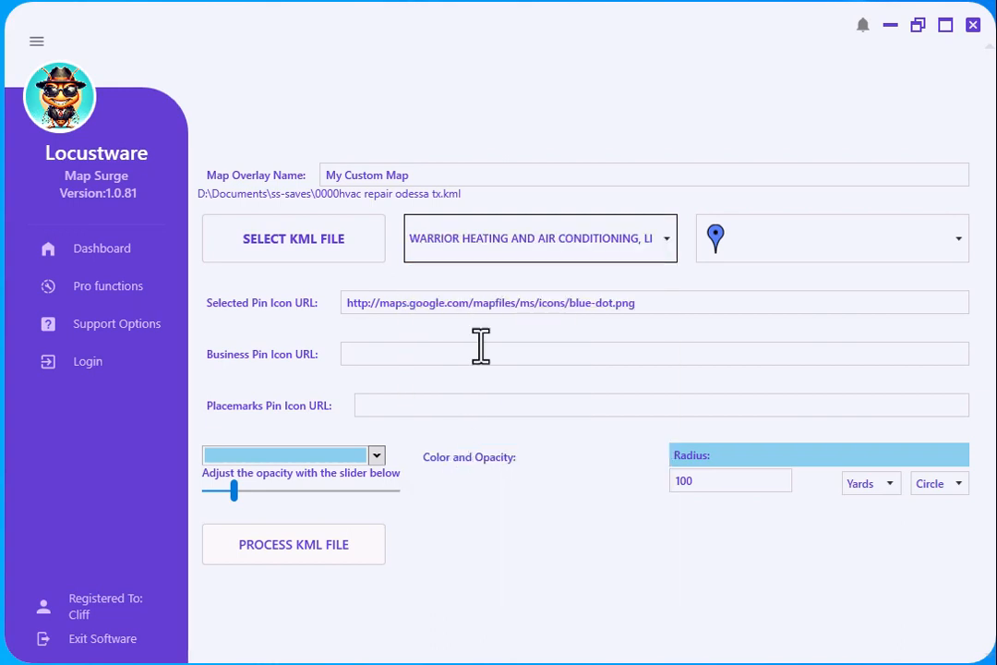
{"action": "left_click", "coordinate": [666, 250]}
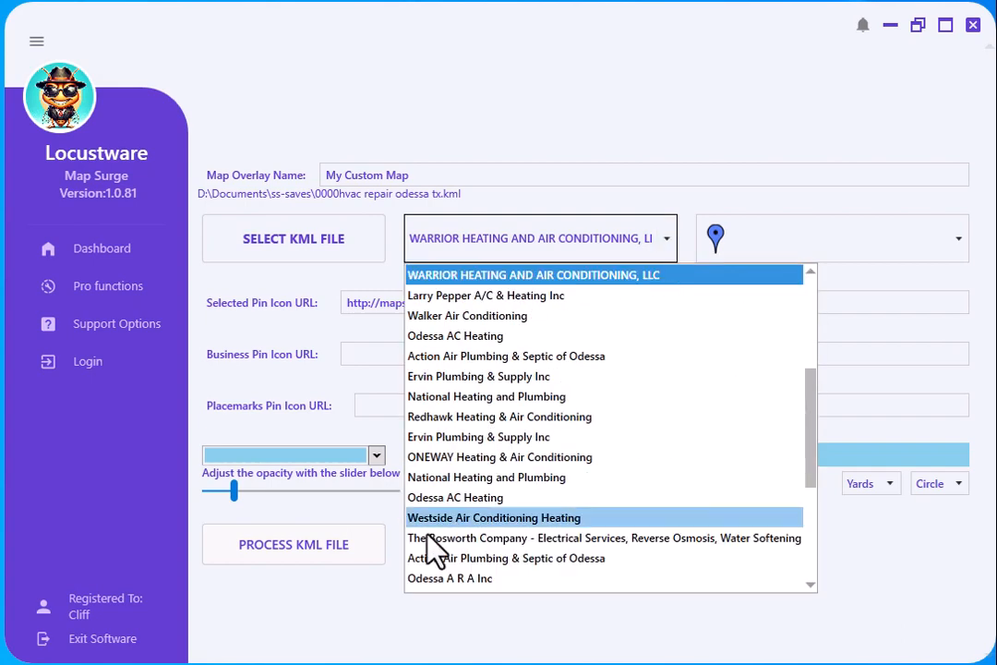
{"action": "left_click", "coordinate": [458, 499]}
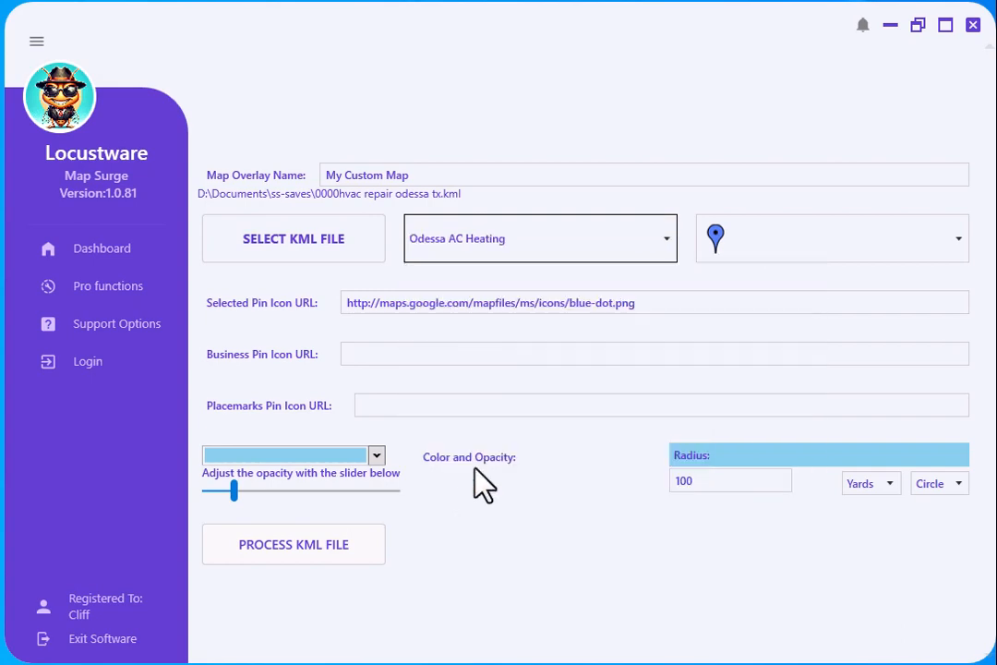
{"action": "left_click", "coordinate": [666, 238]}
{"action": "left_click", "coordinate": [465, 558]}
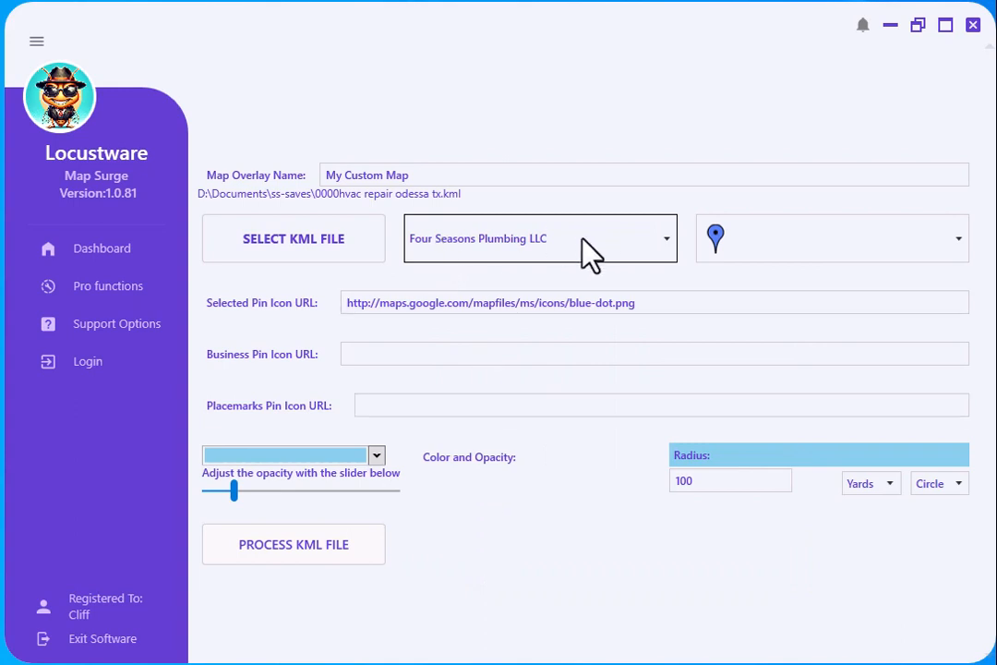
Step: Choose the plain green pin without a dot as the pin icon and copy its selected pin icon URL
{"action": "left_click", "coordinate": [787, 258]}
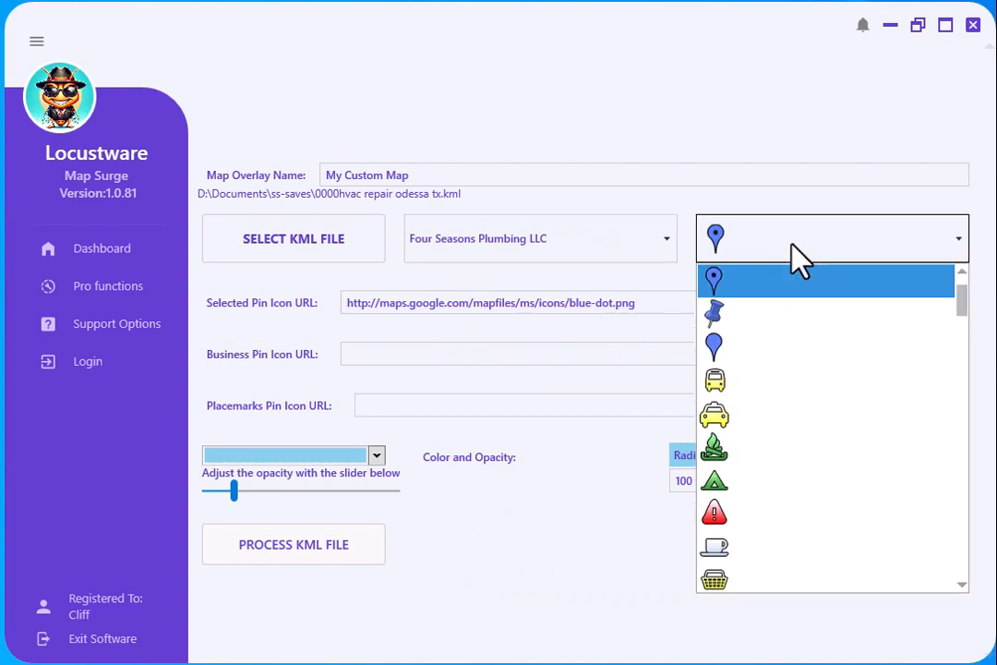
{"action": "scroll", "coordinate": [815, 379], "scroll_direction": "down", "scroll_amount": 3}
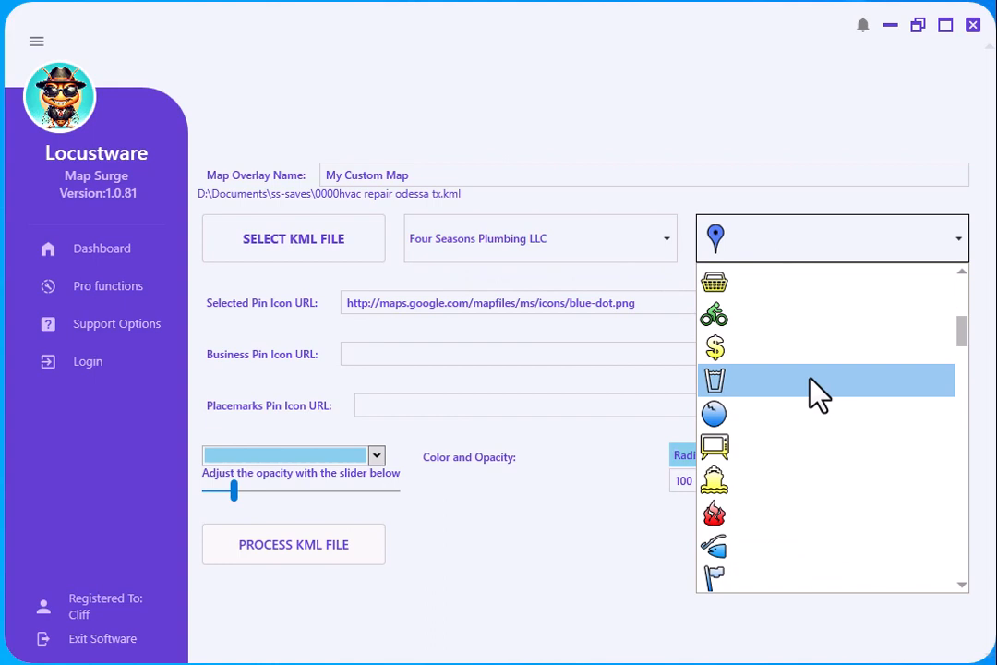
{"action": "scroll", "coordinate": [817, 392], "scroll_direction": "down", "scroll_amount": 3}
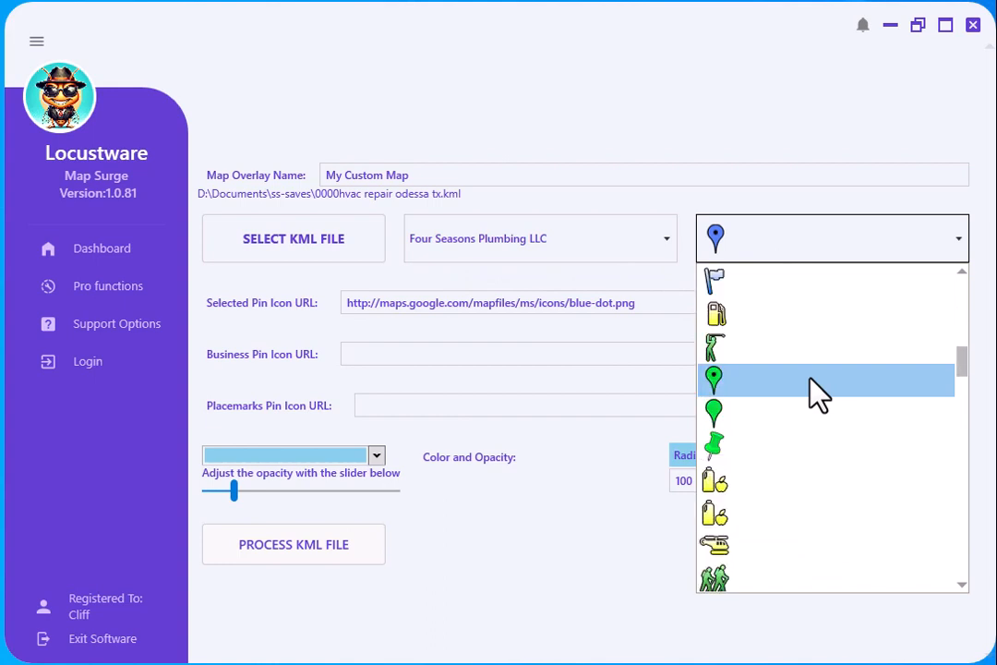
{"action": "left_click", "coordinate": [748, 417]}
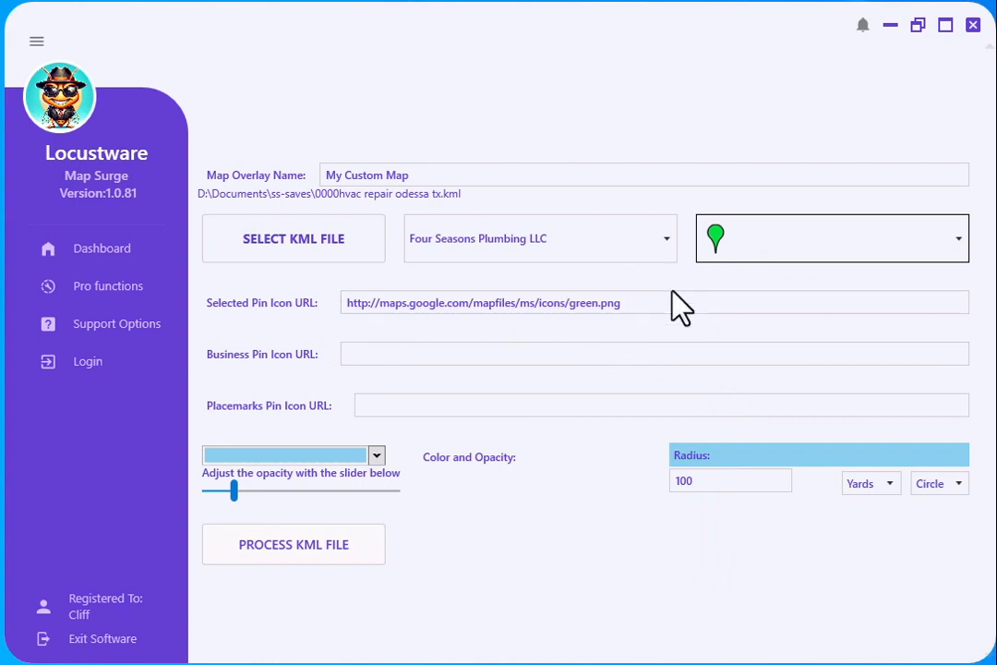
{"action": "left_click", "coordinate": [633, 303]}
{"action": "left_click_drag", "start_coordinate": [396, 305], "coordinate": [318, 314]}
{"action": "key", "text": "ctrl+c"}
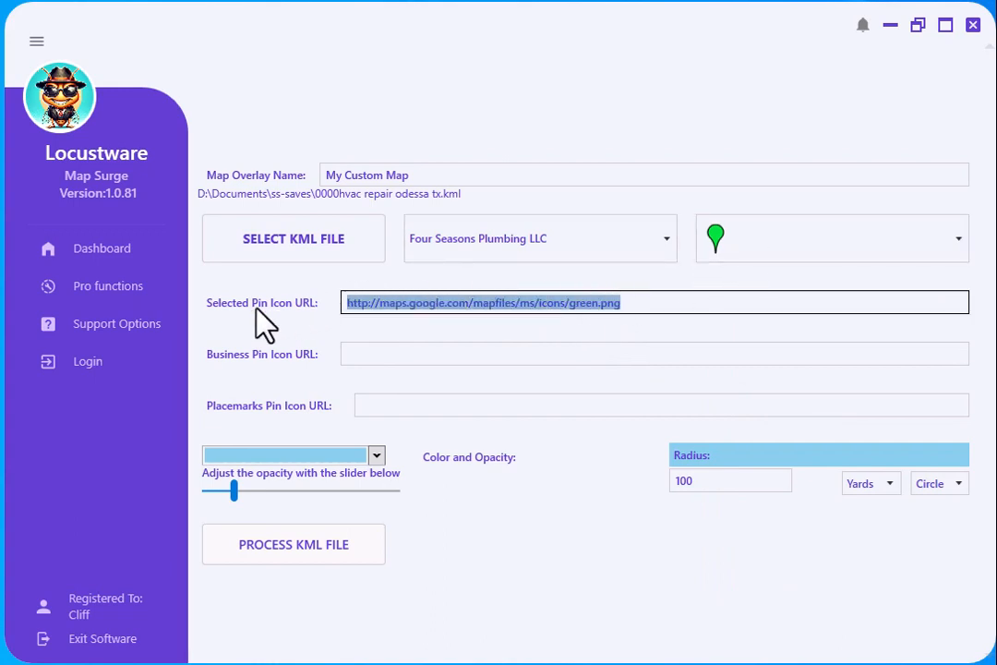
Step: Browse the available pin icons and try the helicopter and horseback riding icons
{"action": "left_click", "coordinate": [798, 251]}
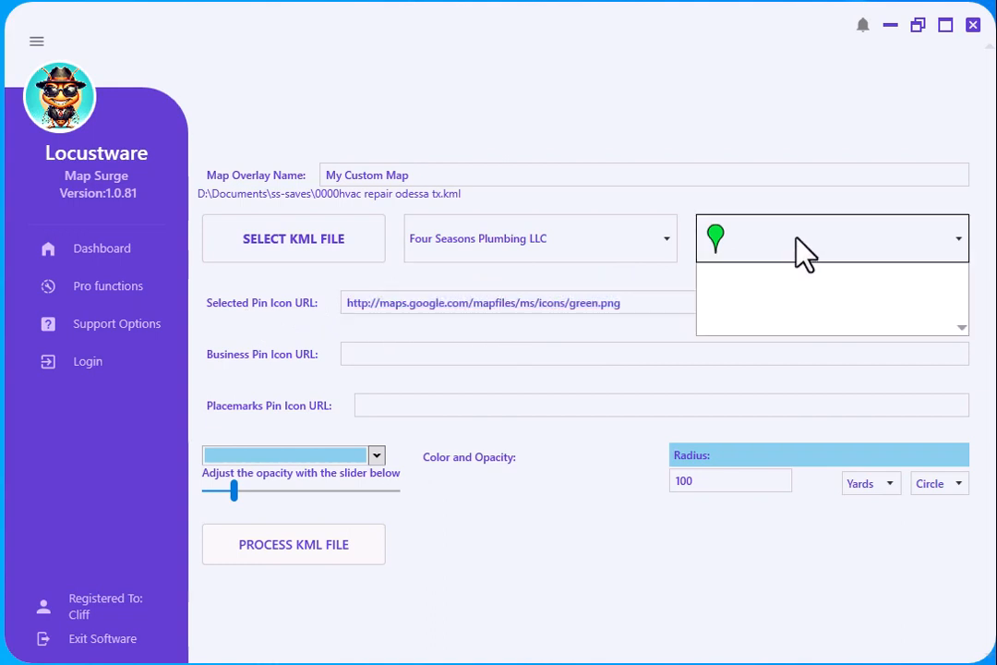
{"action": "scroll", "coordinate": [836, 391], "scroll_direction": "down", "scroll_amount": 10}
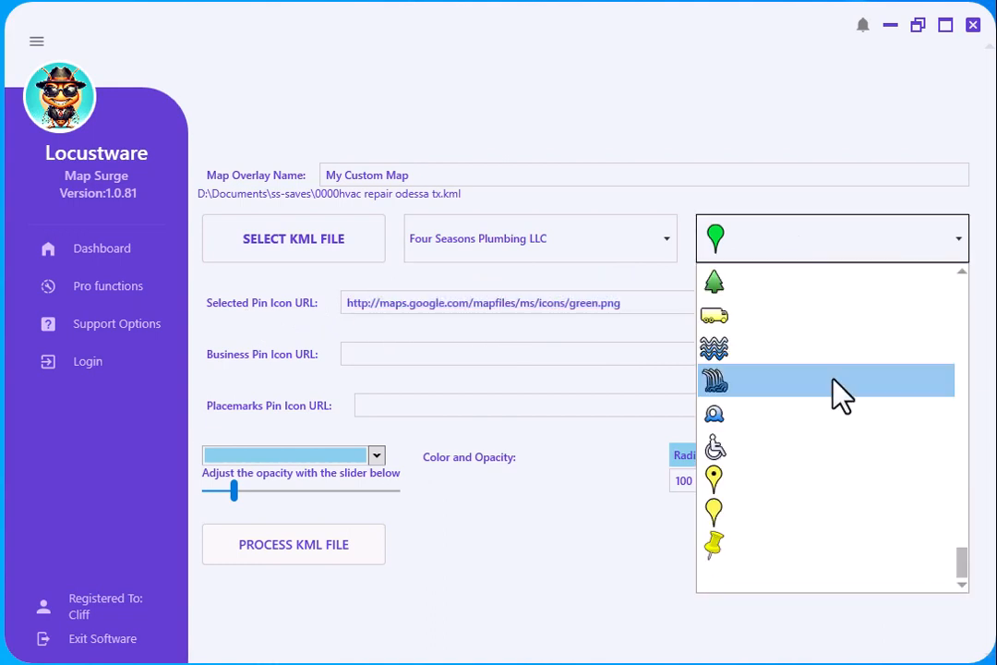
{"action": "scroll", "coordinate": [843, 554], "scroll_direction": "up", "scroll_amount": 10}
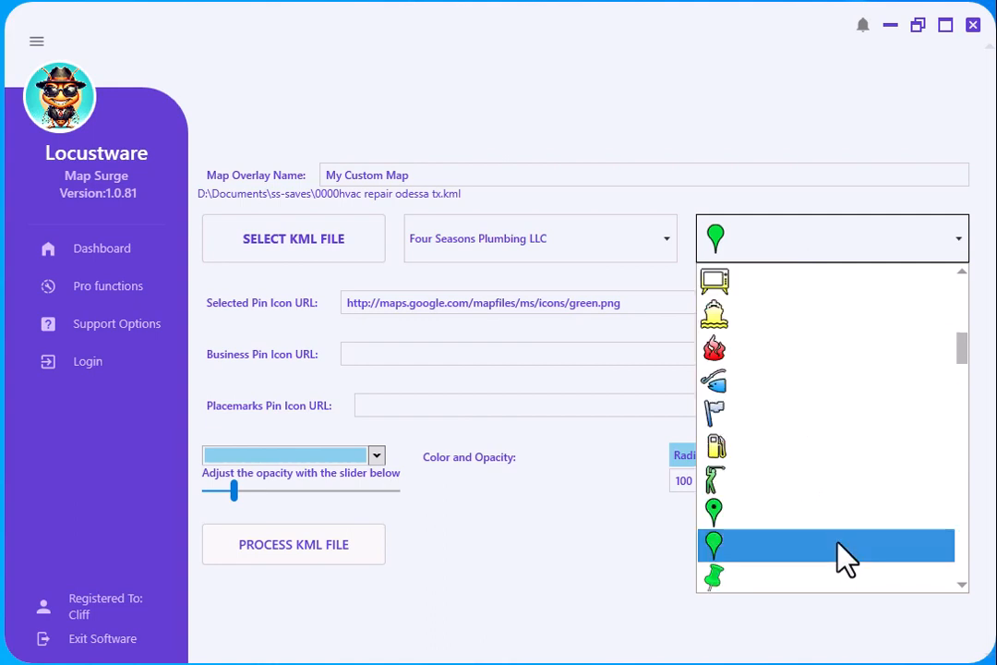
{"action": "scroll", "coordinate": [848, 556], "scroll_direction": "up", "scroll_amount": 10}
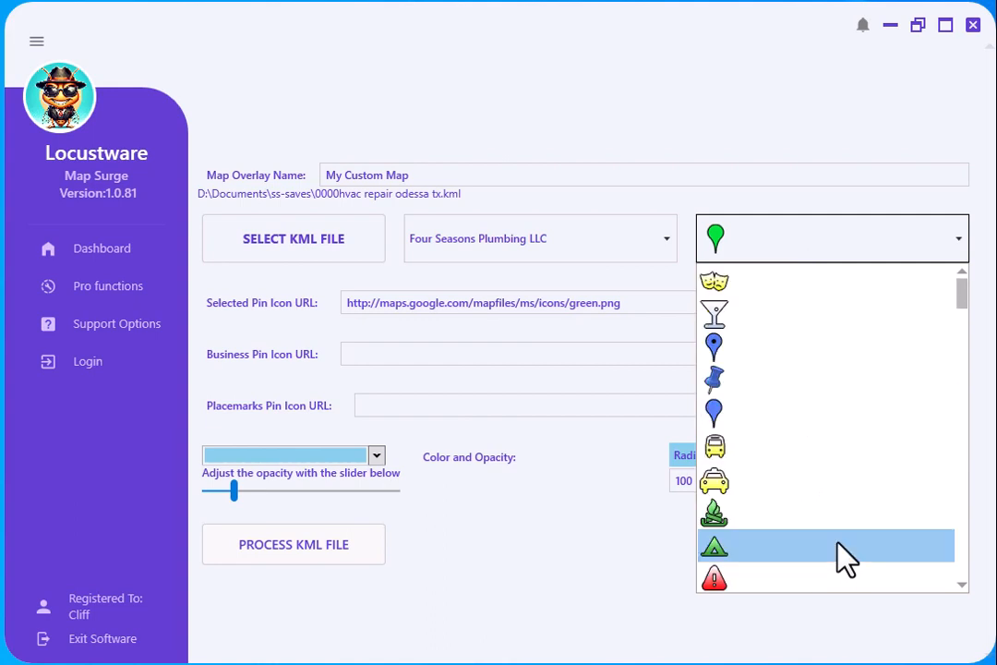
{"action": "left_click", "coordinate": [759, 247]}
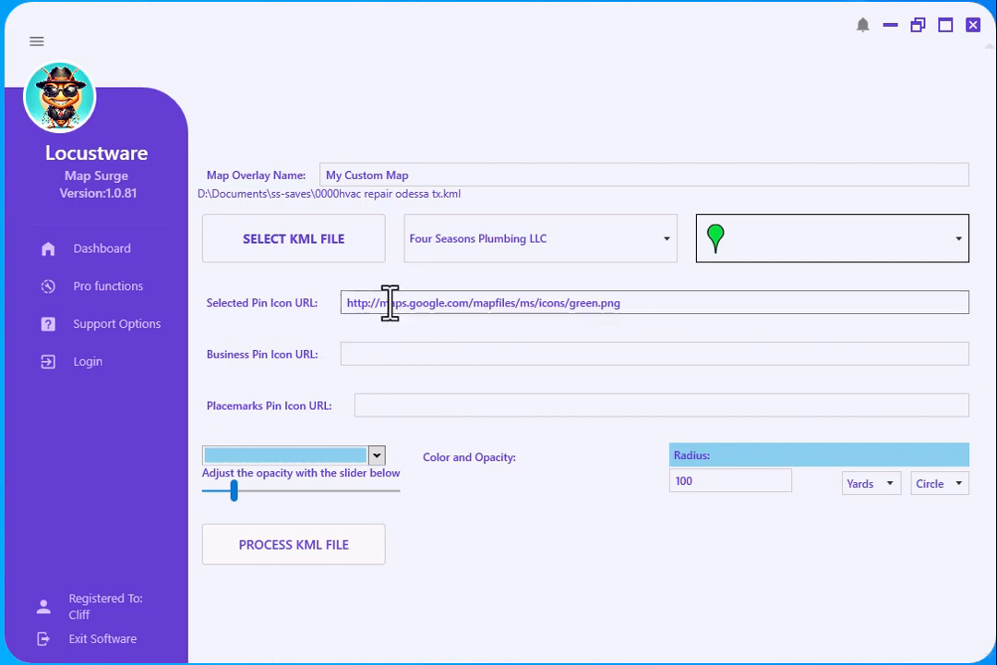
{"action": "left_click", "coordinate": [742, 238]}
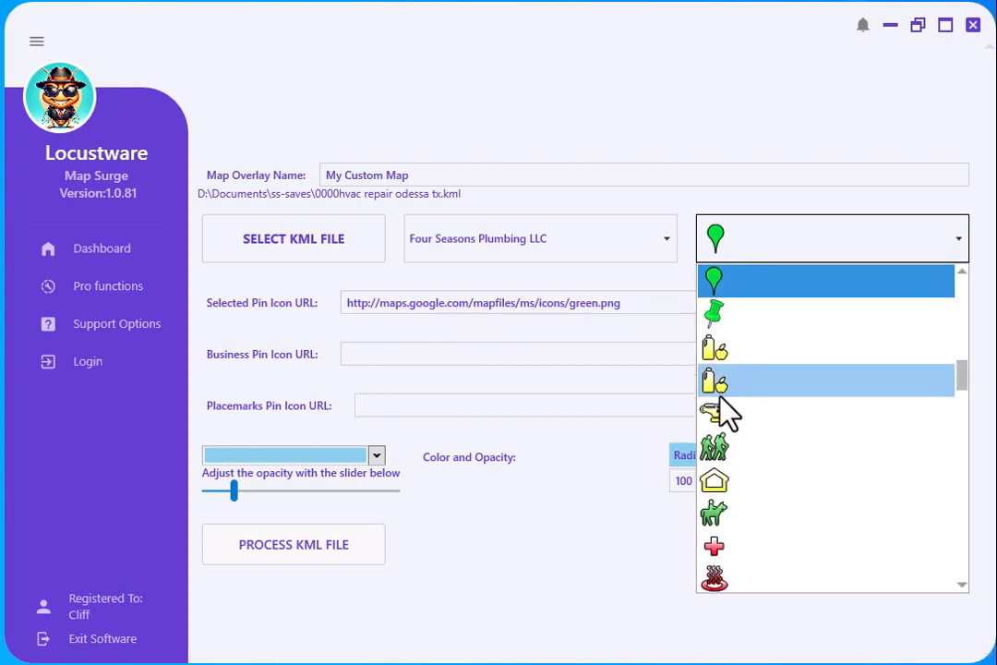
{"action": "left_click", "coordinate": [716, 412]}
{"action": "left_click", "coordinate": [742, 249]}
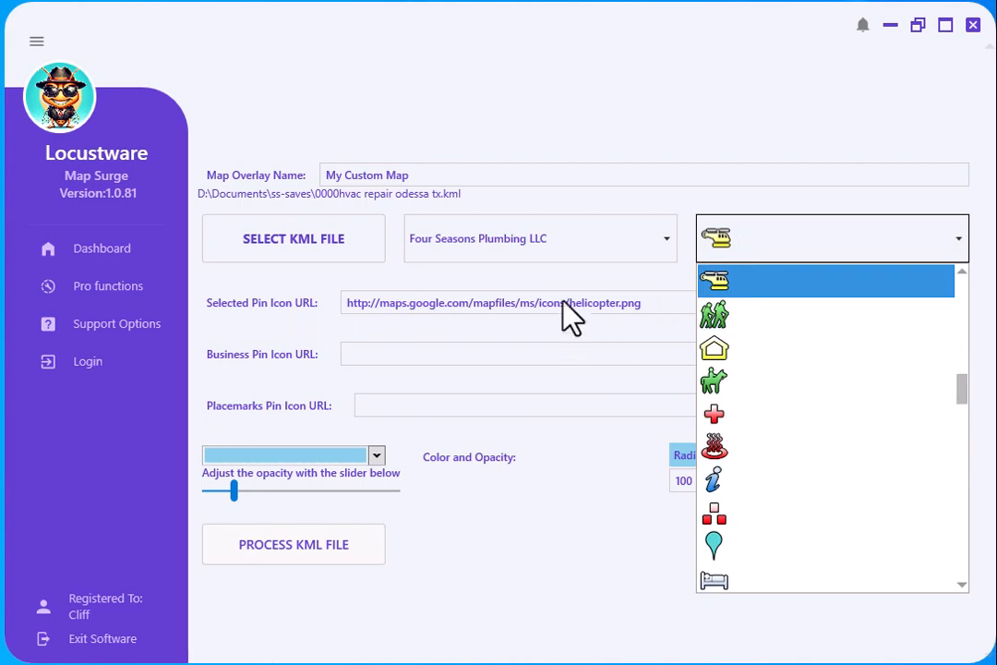
{"action": "left_click", "coordinate": [731, 389]}
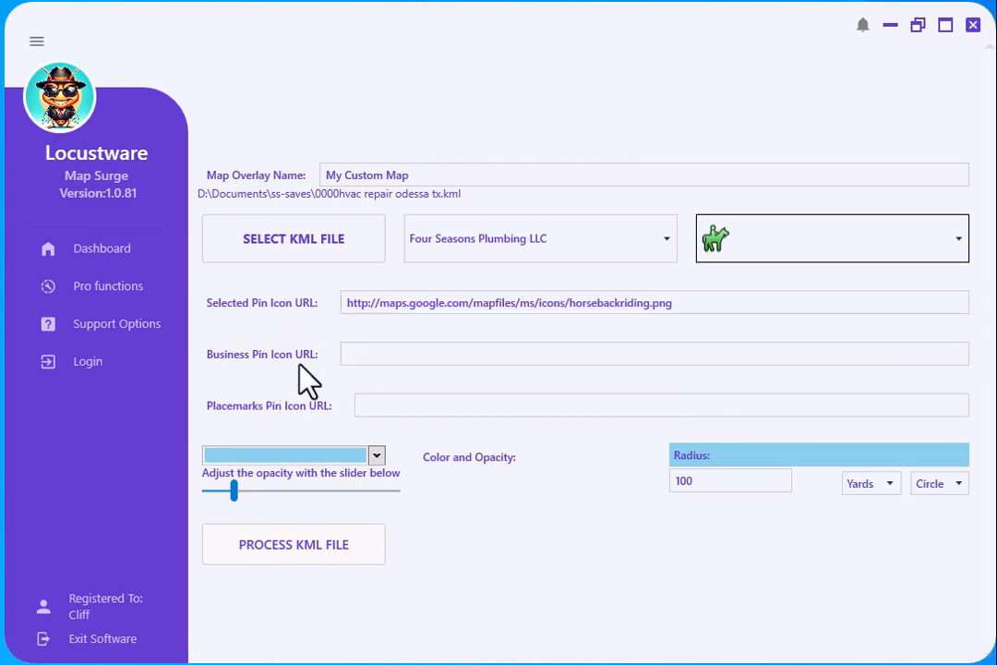
Step: Paste the copied green.png address as the Business Pin Icon URL
{"action": "left_click", "coordinate": [372, 354]}
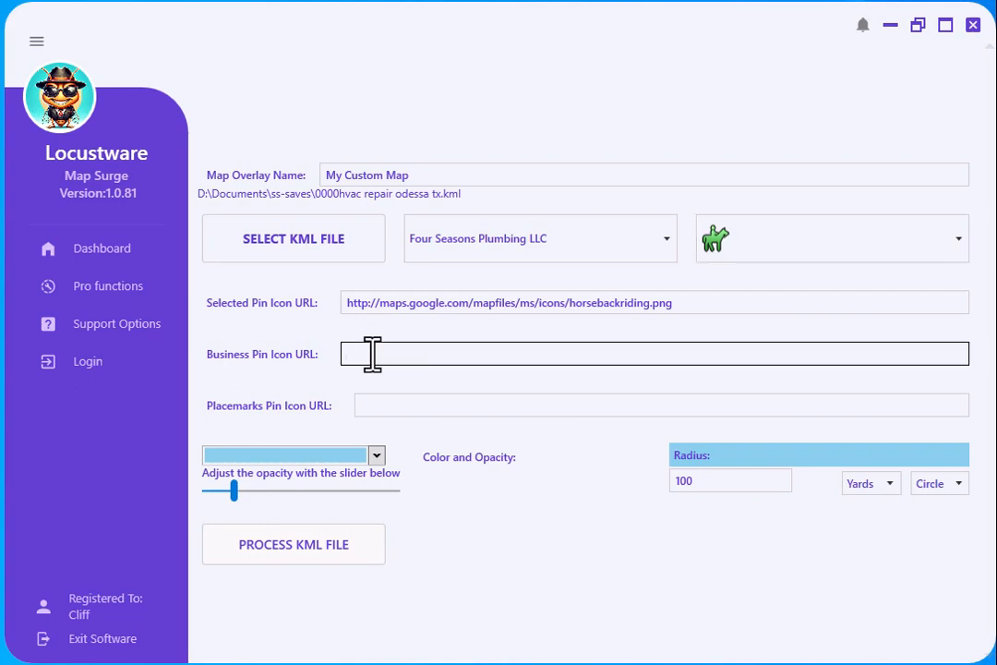
{"action": "key", "text": "ctrl+v"}
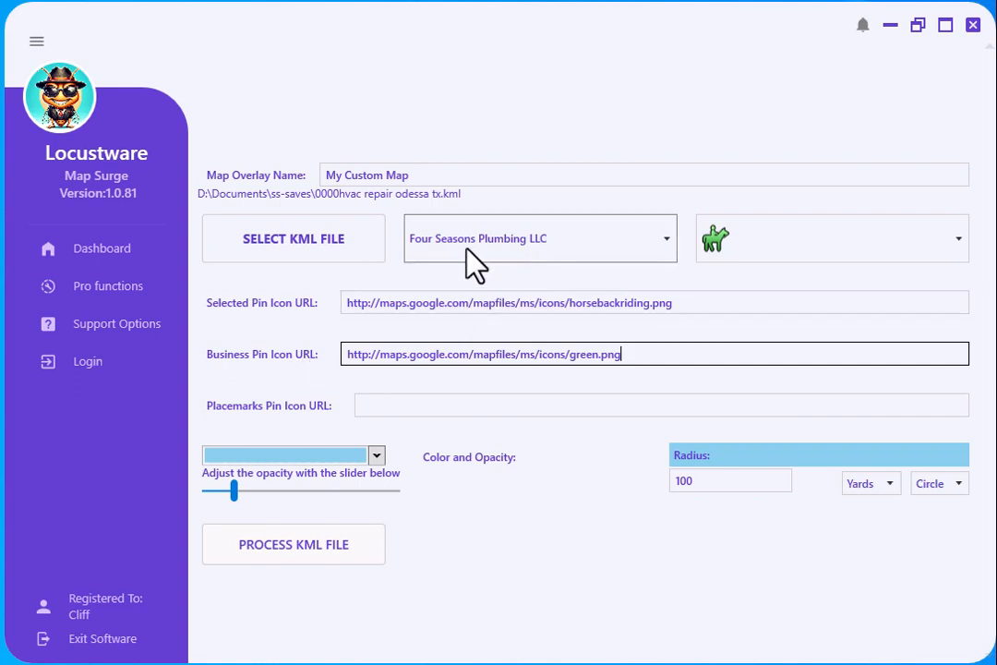
Step: Choose the light blue pushpin as the pin icon and copy its ltblu-pushpin.png URL
{"action": "left_click", "coordinate": [716, 238]}
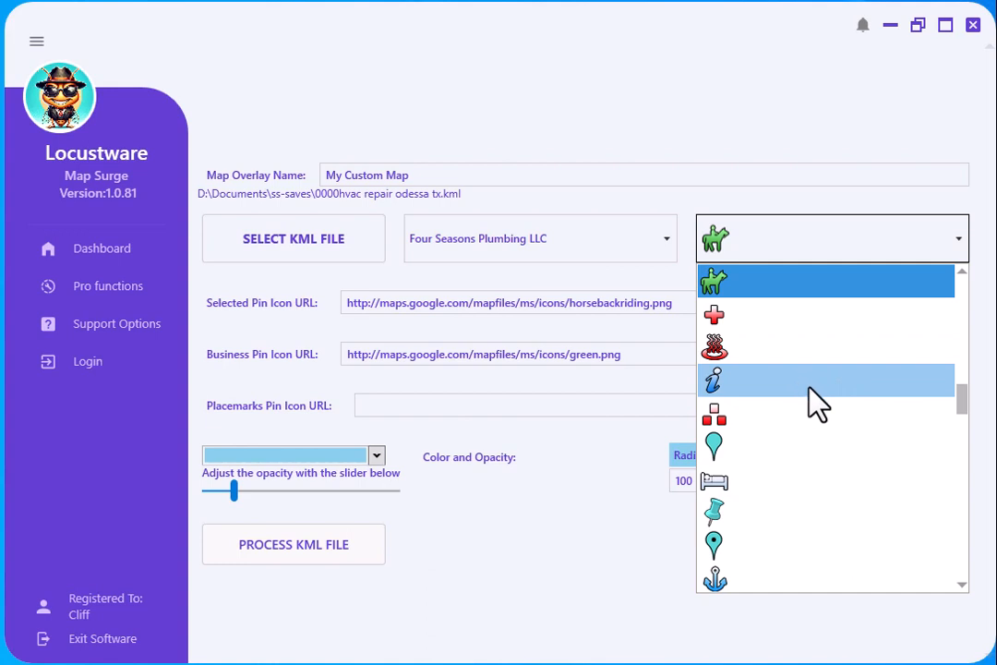
{"action": "left_click", "coordinate": [720, 516]}
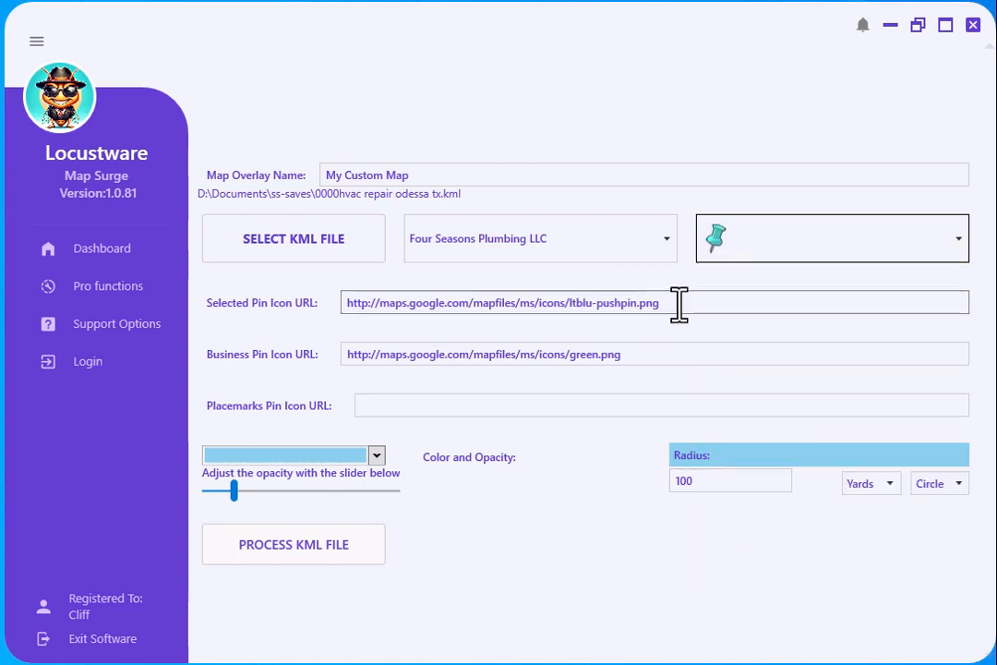
{"action": "left_click_drag", "start_coordinate": [678, 303], "coordinate": [334, 299]}
{"action": "key", "text": "ctrl+c"}
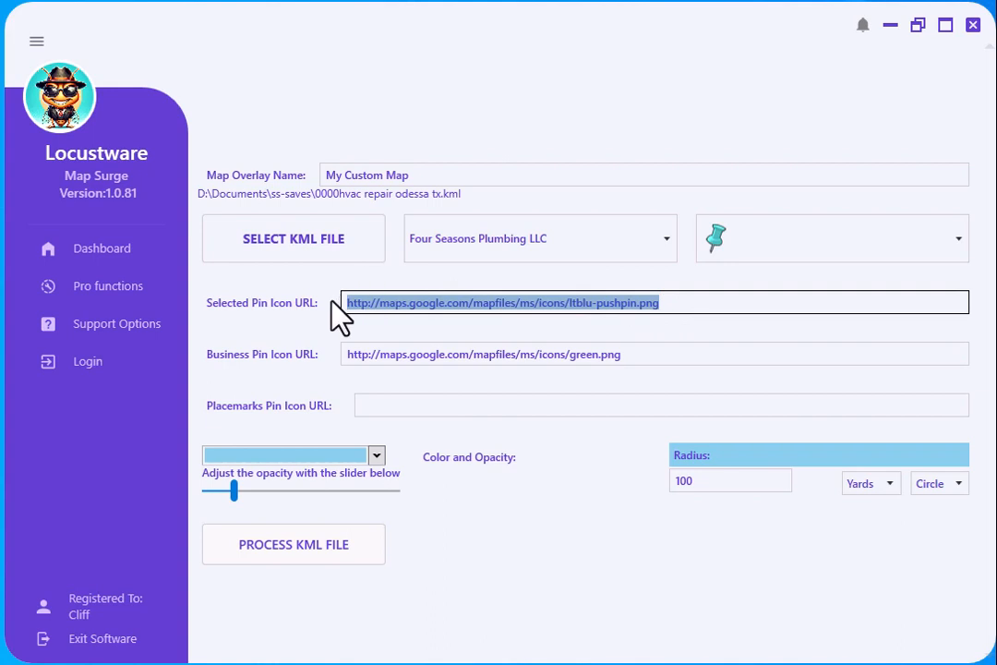
Step: Paste the copied ltblu-pushpin.png address as the Placemarks Pin Icon URL and process the KML file
{"action": "left_click", "coordinate": [410, 403]}
{"action": "key", "text": "ctrl+v"}
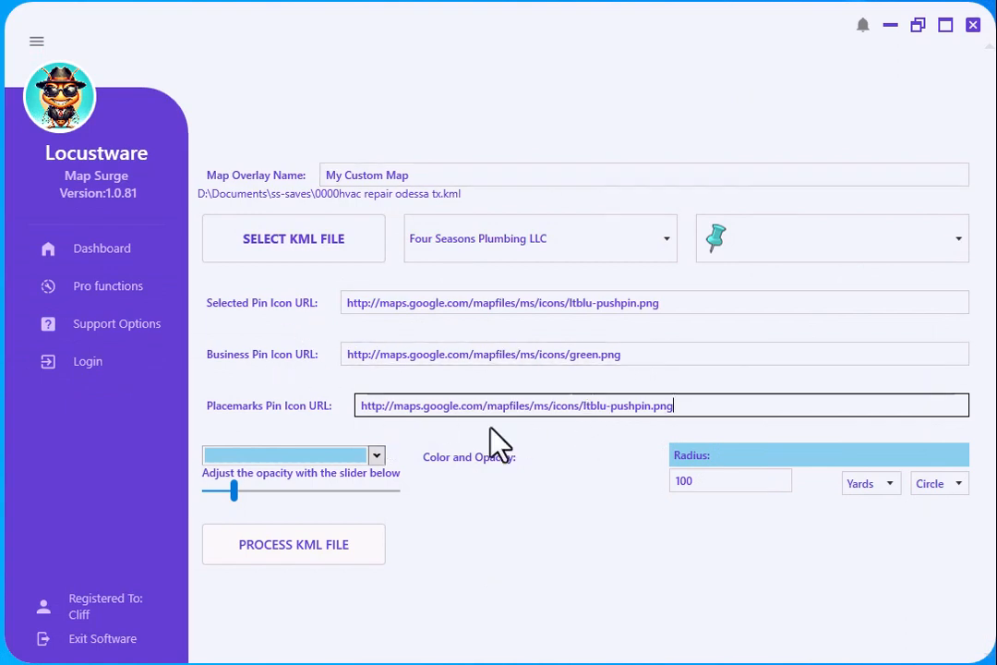
{"action": "left_click", "coordinate": [292, 554]}
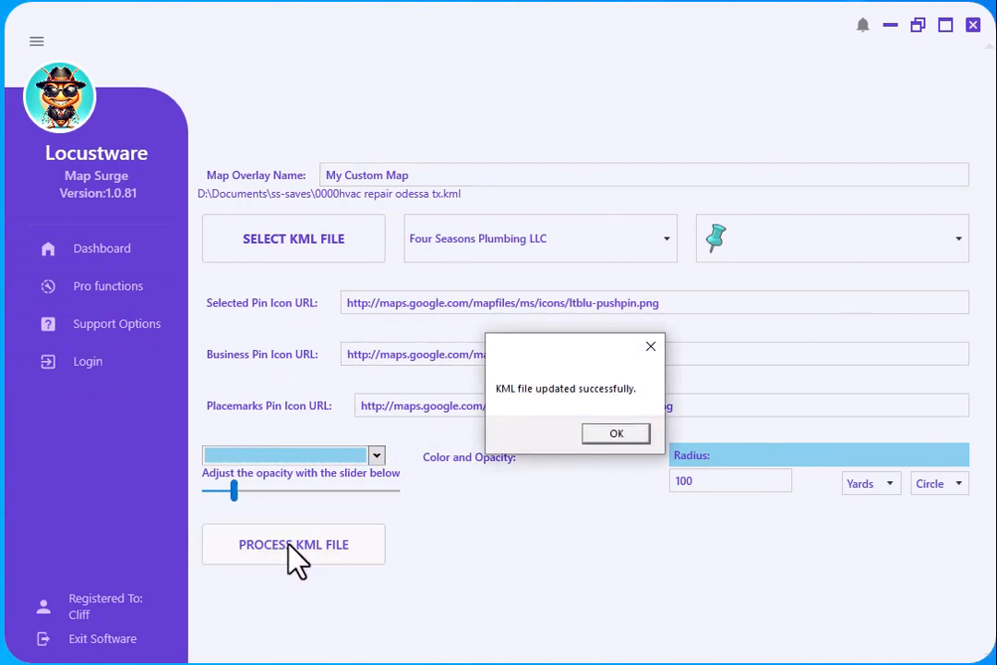
{"action": "left_click", "coordinate": [607, 434]}
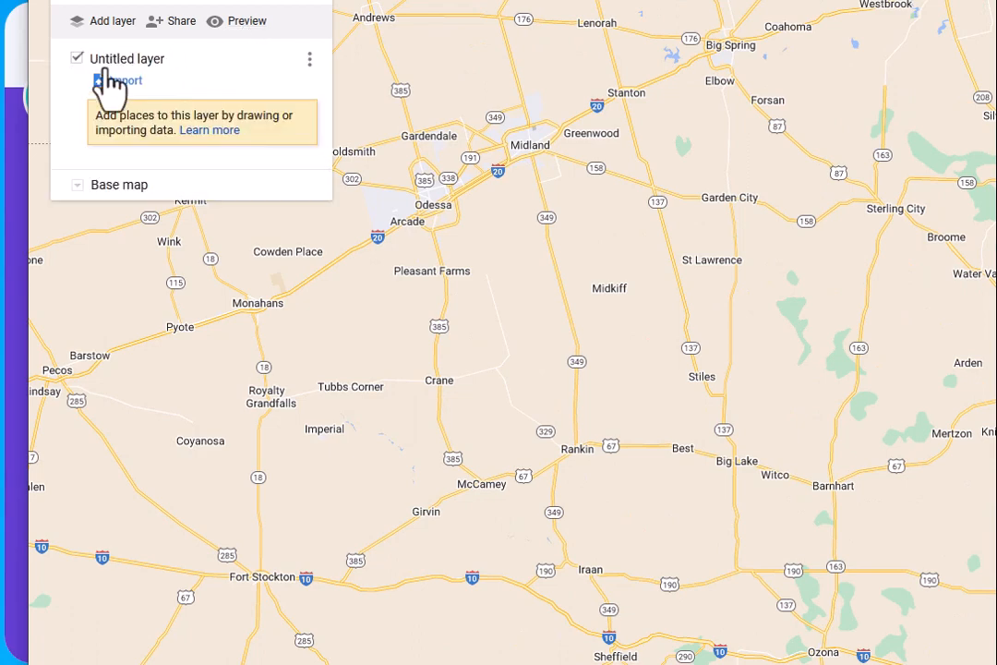
Step: Switch to Google My Maps, import the updated KML file into the untitled layer and check the Four Seasons Plumbing LLC placemark
{"action": "left_click", "coordinate": [127, 84]}
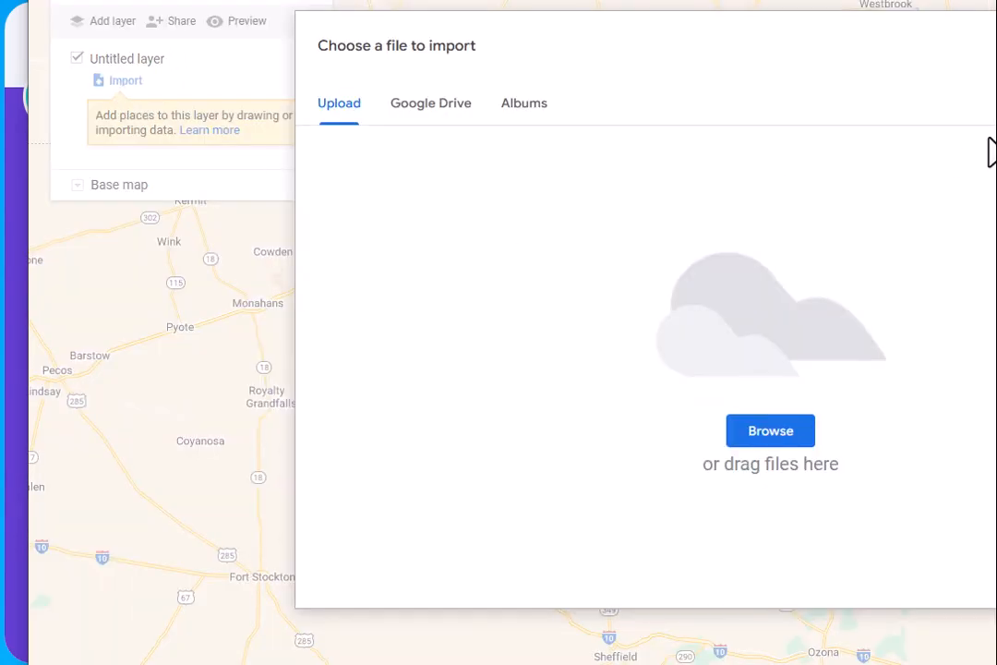
{"action": "left_click_drag", "start_coordinate": [996, 429], "coordinate": [565, 429]}
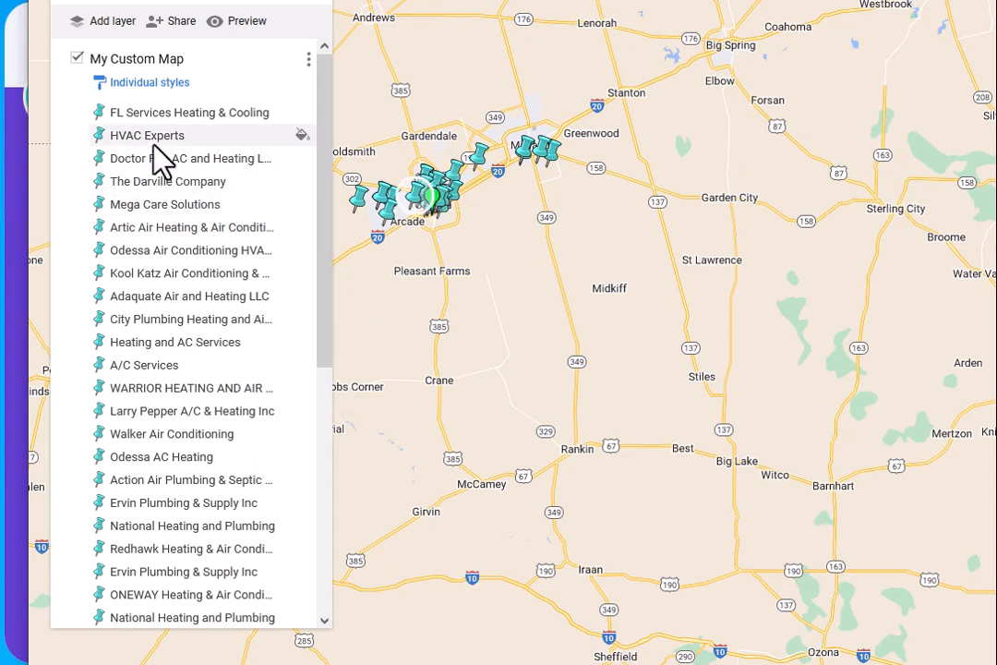
{"action": "scroll", "coordinate": [196, 330], "scroll_direction": "down", "scroll_amount": 5}
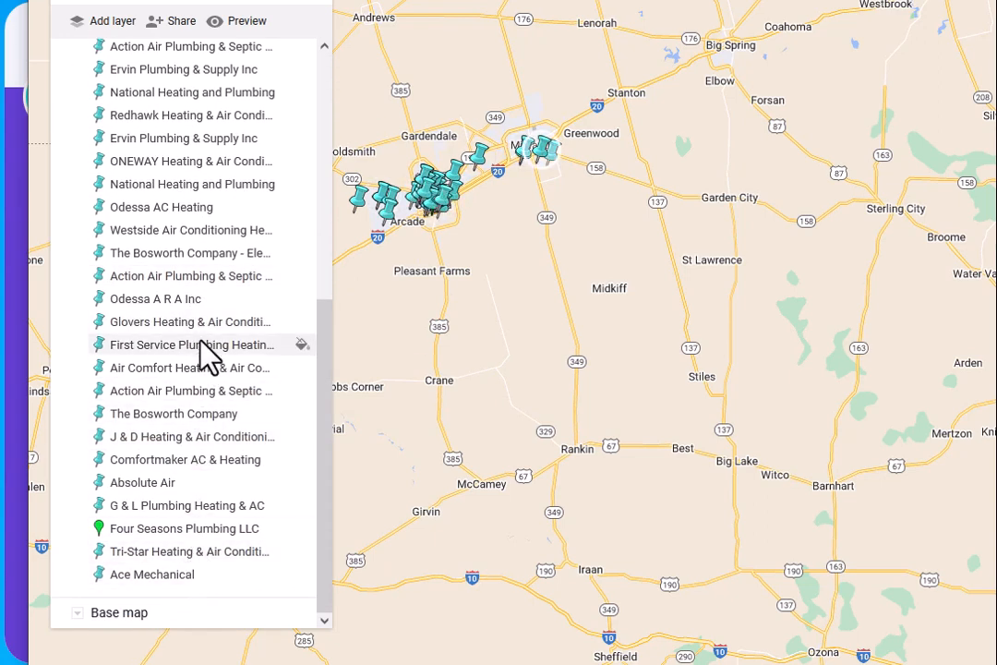
{"action": "left_click", "coordinate": [138, 533]}
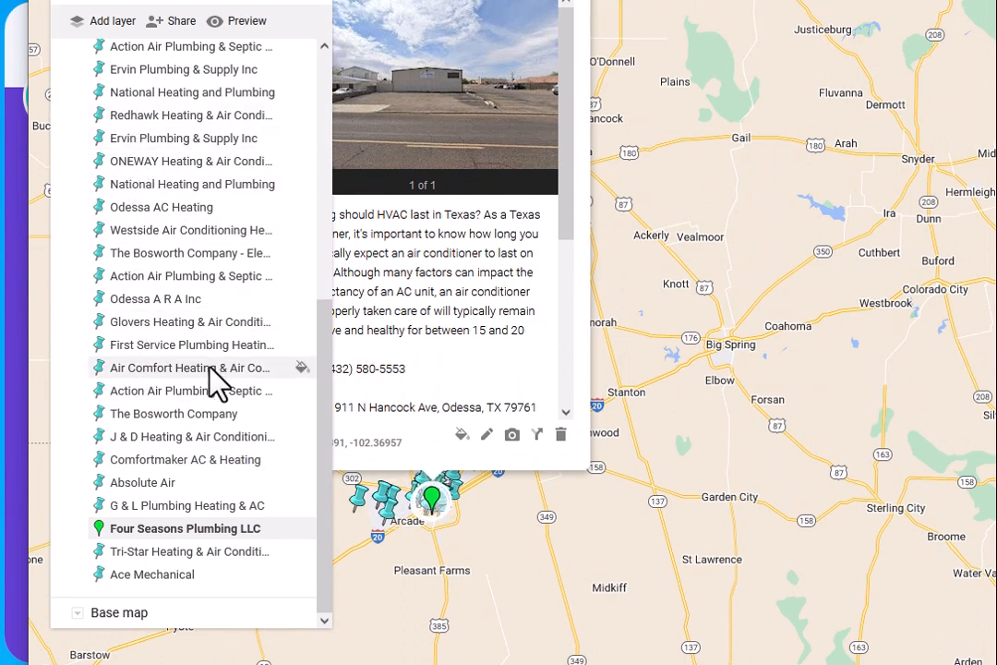
{"action": "scroll", "coordinate": [209, 369], "scroll_direction": "up", "scroll_amount": 5}
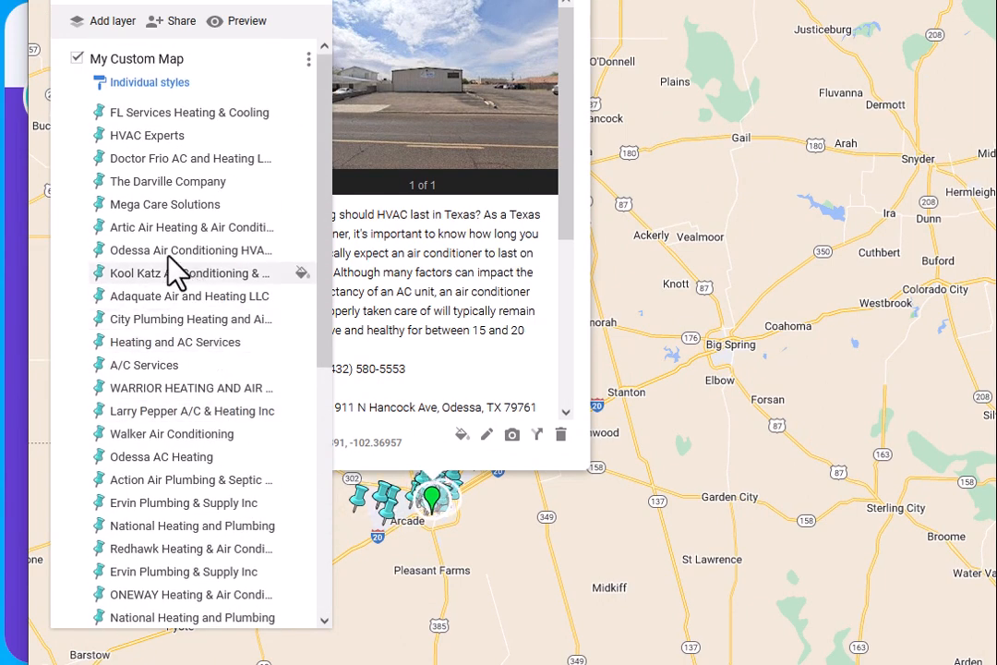
{"action": "scroll", "coordinate": [282, 288], "scroll_direction": "down", "scroll_amount": 2}
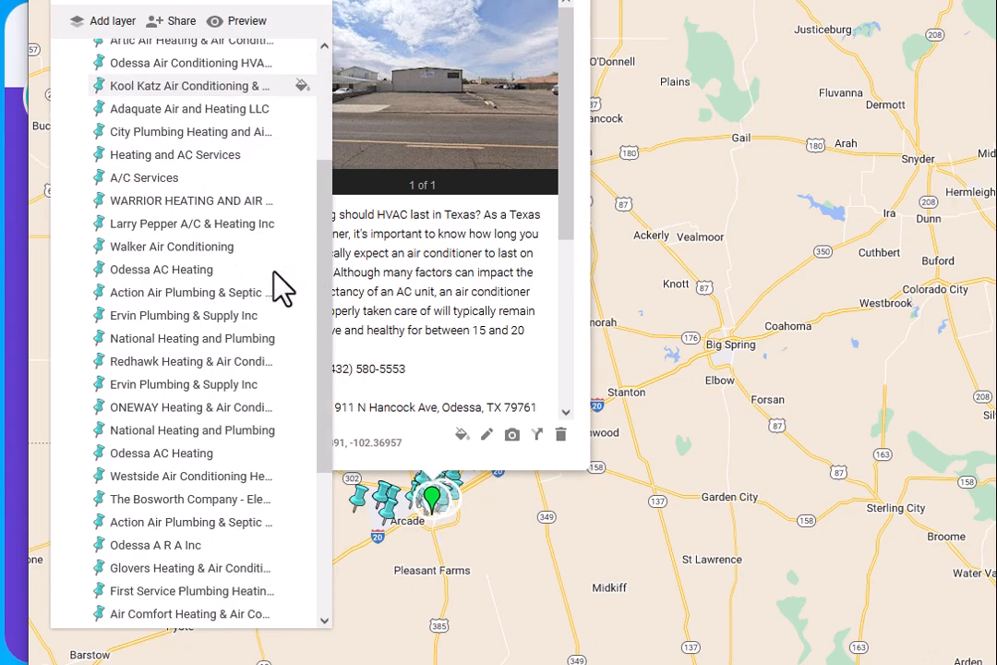
{"action": "scroll", "coordinate": [281, 288], "scroll_direction": "down", "scroll_amount": 3}
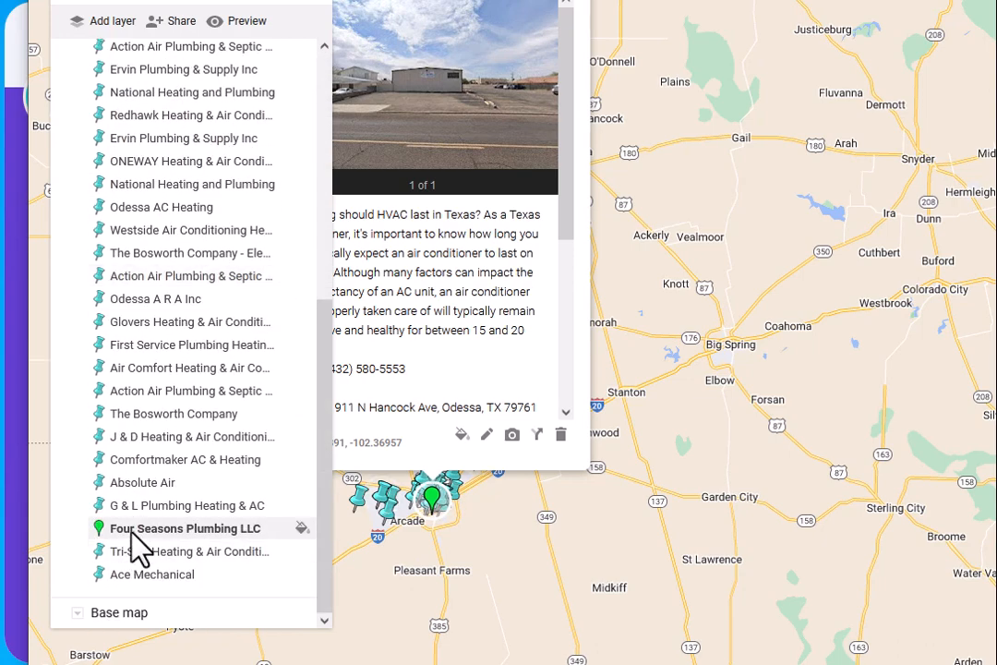
Step: Preview the imported map, examine the business and placemark pins around Odessa, and return to Map Surge
{"action": "left_click", "coordinate": [218, 20]}
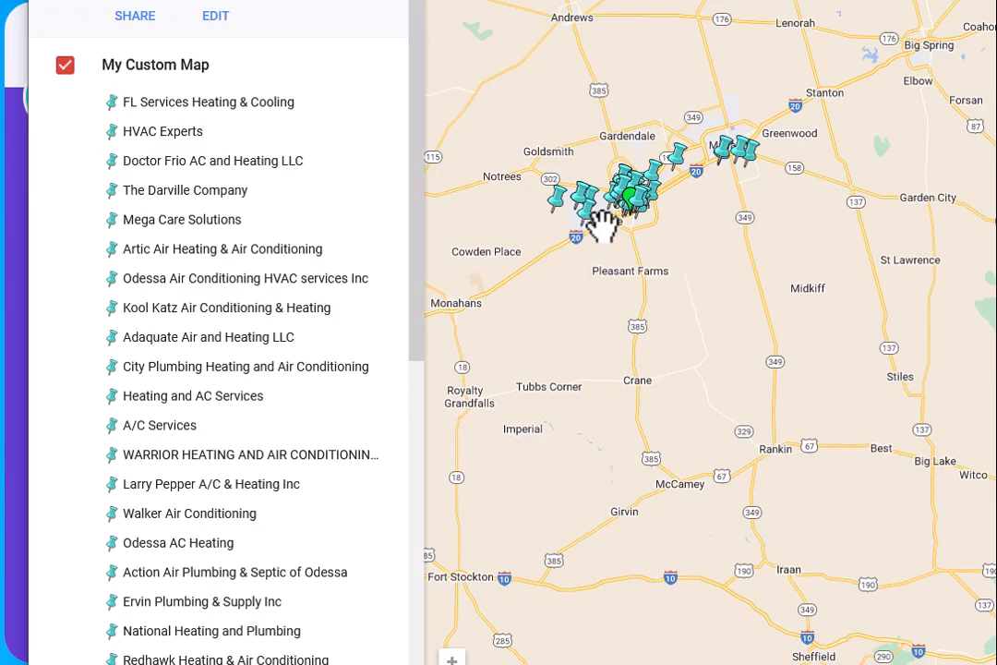
{"action": "scroll", "coordinate": [623, 245], "scroll_direction": "up", "scroll_amount": 5}
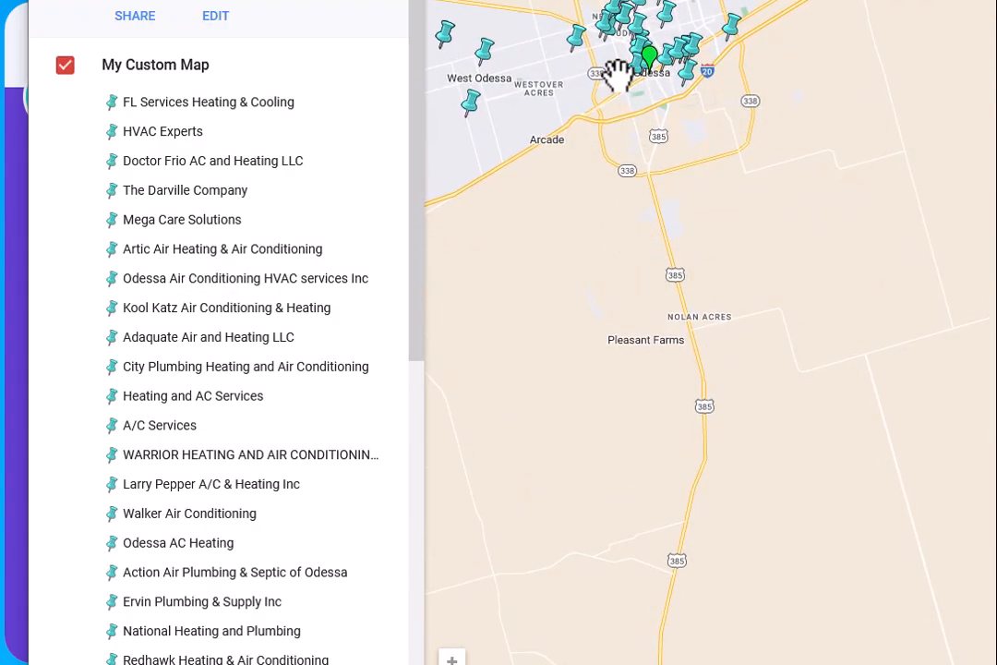
{"action": "left_click_drag", "start_coordinate": [616, 74], "coordinate": [601, 396]}
{"action": "scroll", "coordinate": [696, 385], "scroll_direction": "up", "scroll_amount": 5}
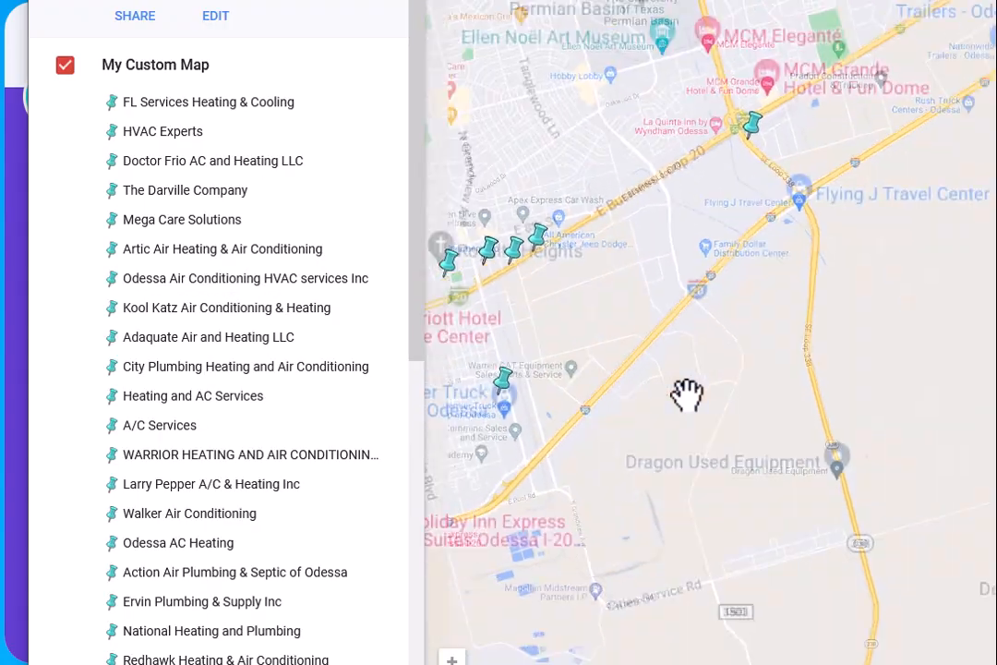
{"action": "scroll", "coordinate": [687, 396], "scroll_direction": "down", "scroll_amount": 5}
{"action": "left_click_drag", "start_coordinate": [530, 389], "coordinate": [716, 355]}
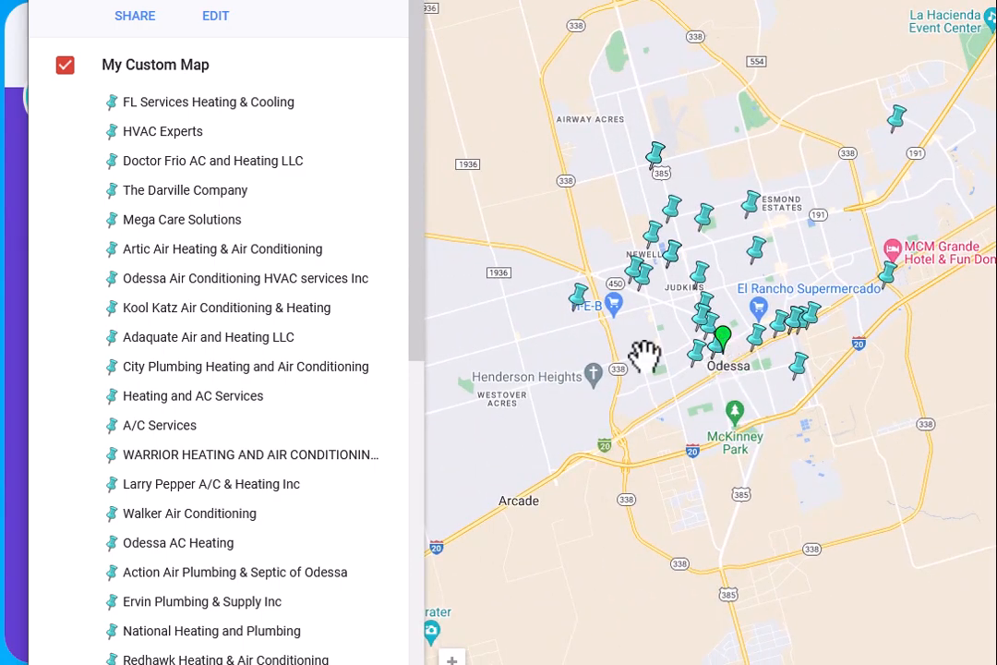
{"action": "scroll", "coordinate": [285, 396], "scroll_direction": "down", "scroll_amount": 7}
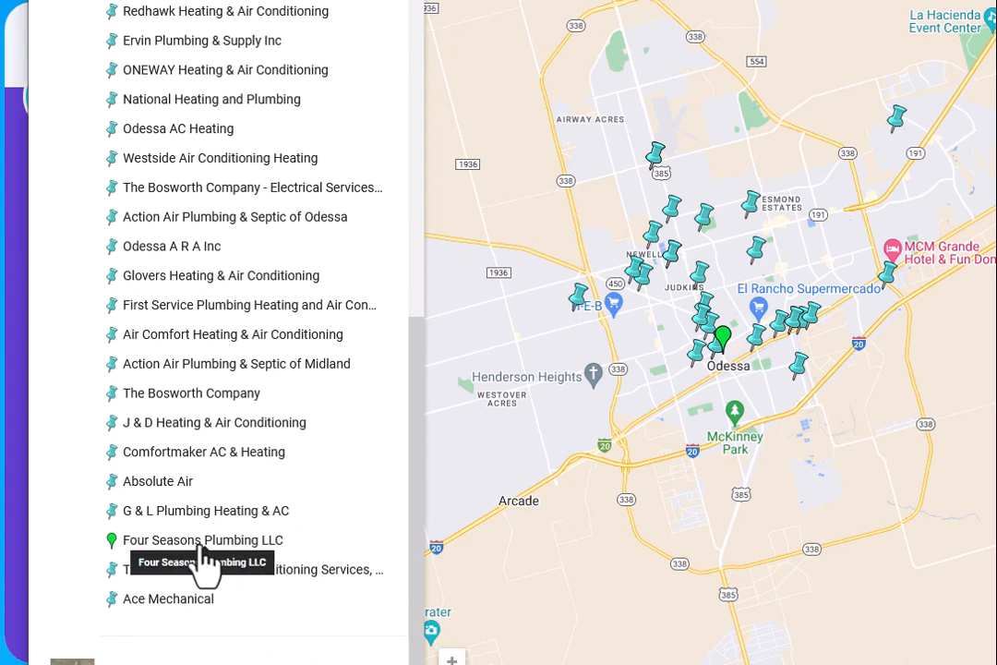
{"action": "scroll", "coordinate": [205, 558], "scroll_direction": "up", "scroll_amount": 7}
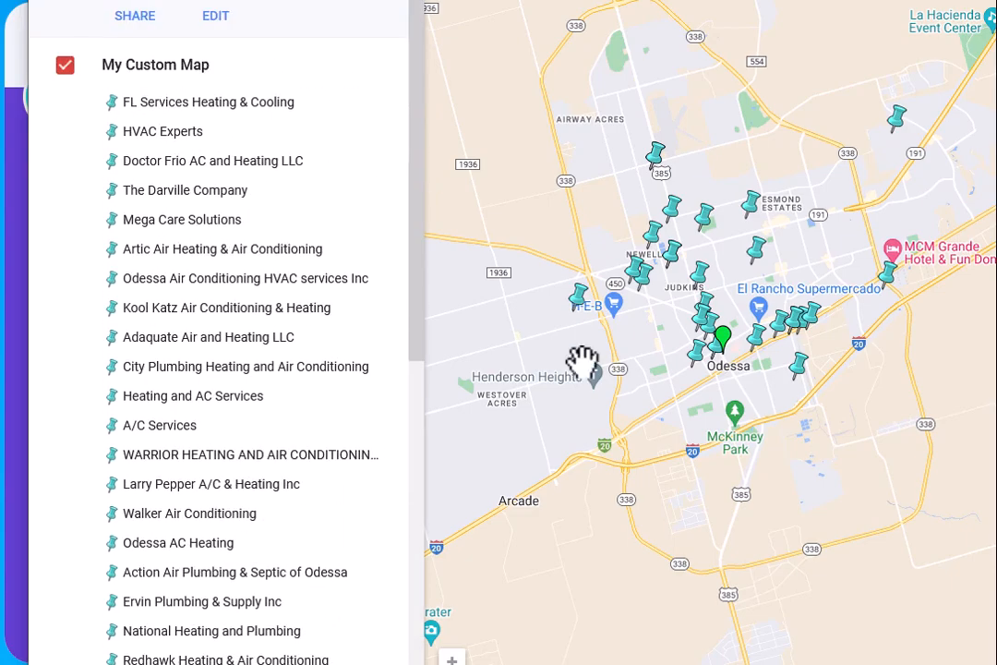
{"action": "left_click", "coordinate": [993, 3]}
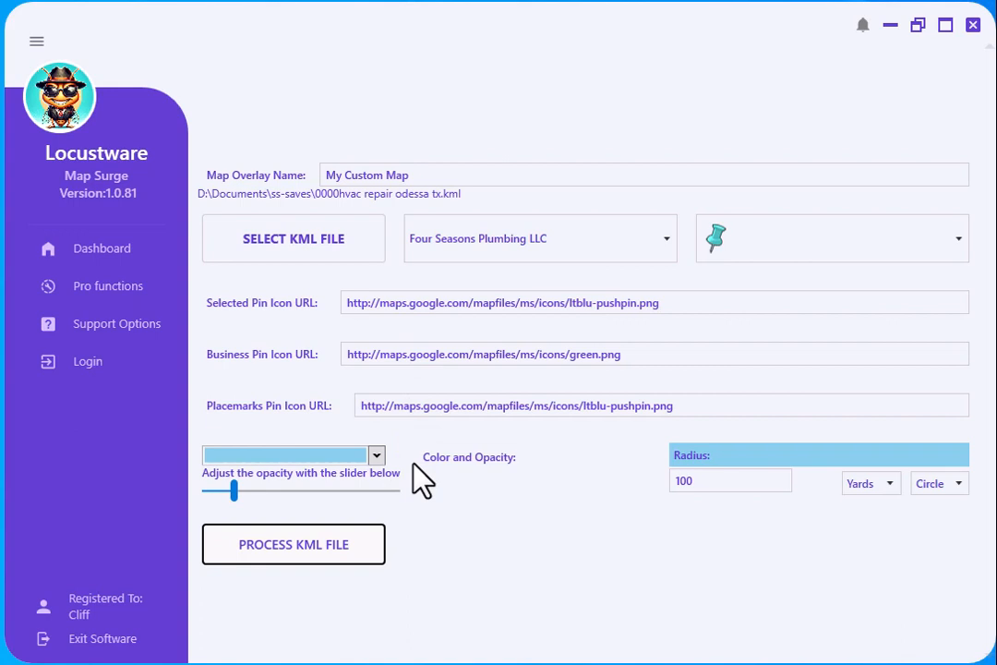
Step: Clear the Business Pin Icon URL
{"action": "left_click", "coordinate": [631, 353]}
{"action": "key", "text": "ctrl+a"}
{"action": "key", "text": "BackSpace"}
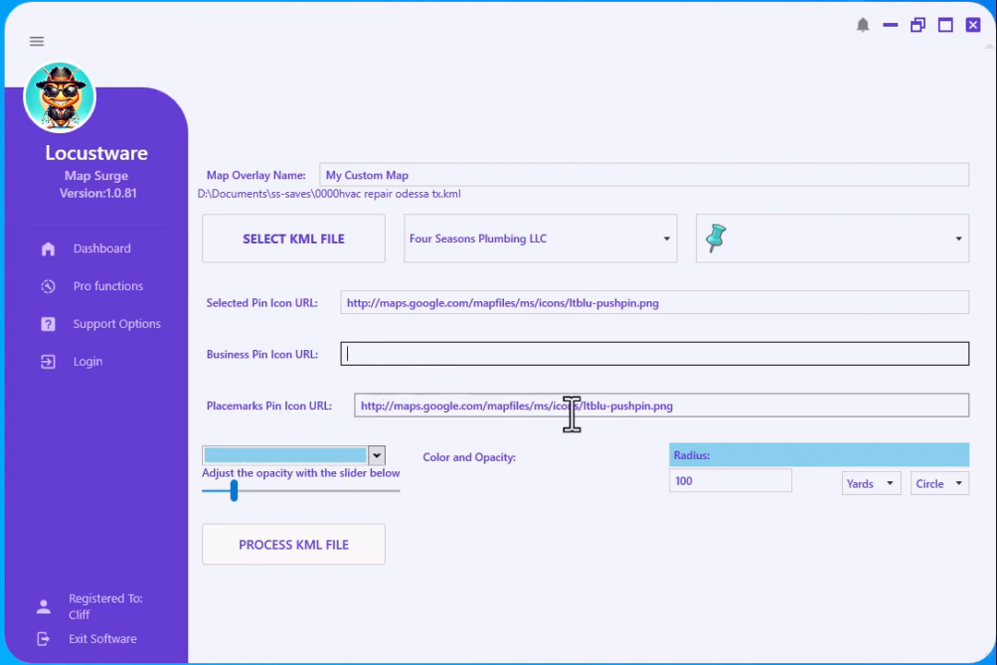
Step: Choose the plain orange pin without a dot as the pin icon and copy its orange.png URL
{"action": "left_click", "coordinate": [962, 242]}
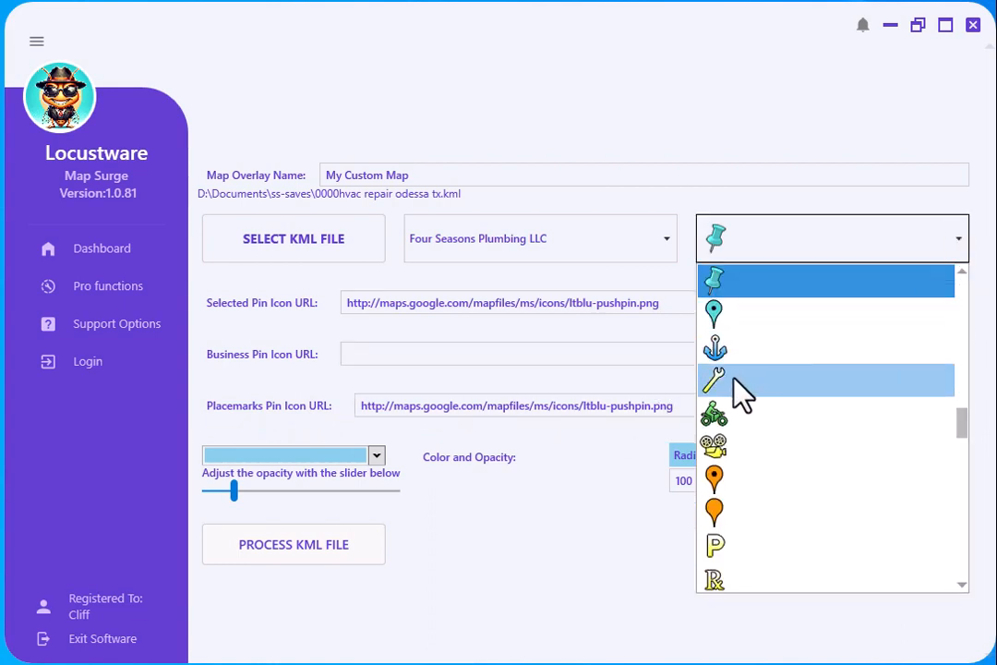
{"action": "left_click", "coordinate": [741, 508]}
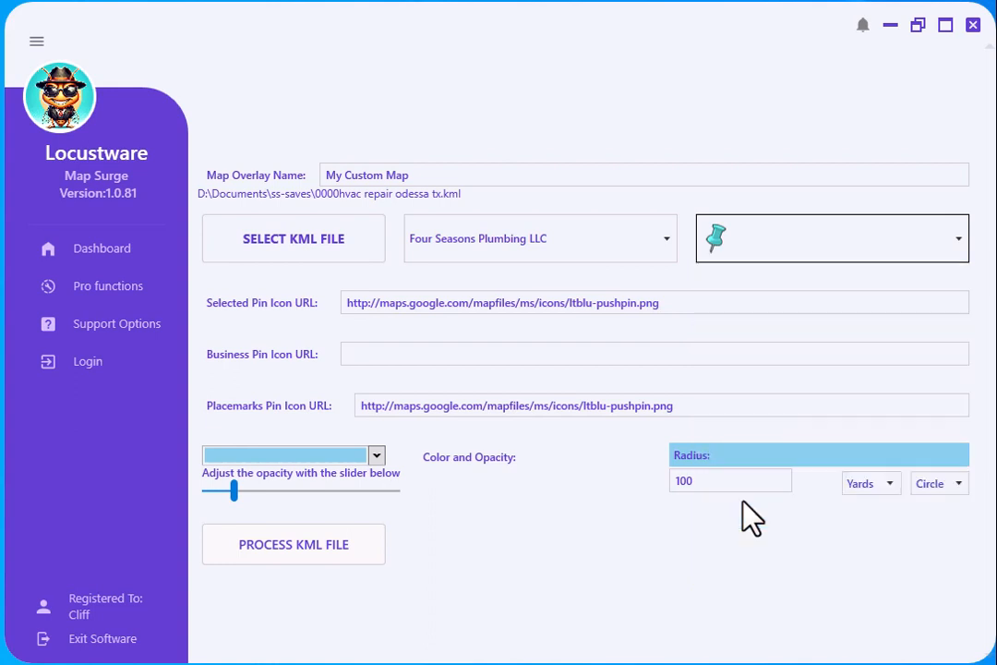
{"action": "left_click_drag", "start_coordinate": [640, 307], "coordinate": [314, 314]}
{"action": "key", "text": "ctrl+c"}
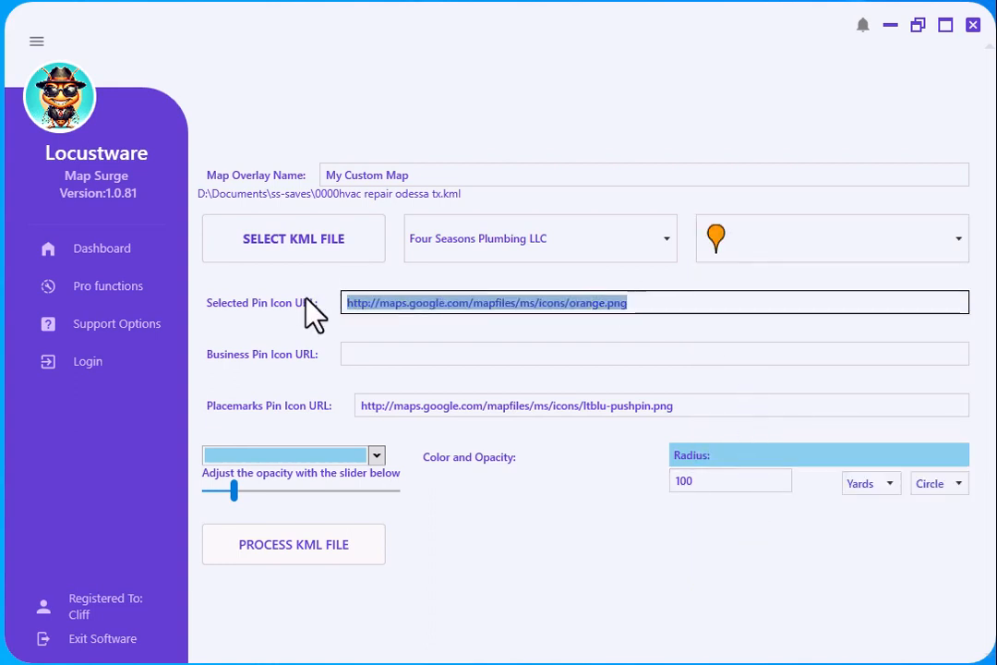
Step: Replace the Placemarks Pin Icon URL with the copied orange.png address and leave the Business Pin Icon URL empty
{"action": "left_click", "coordinate": [690, 407]}
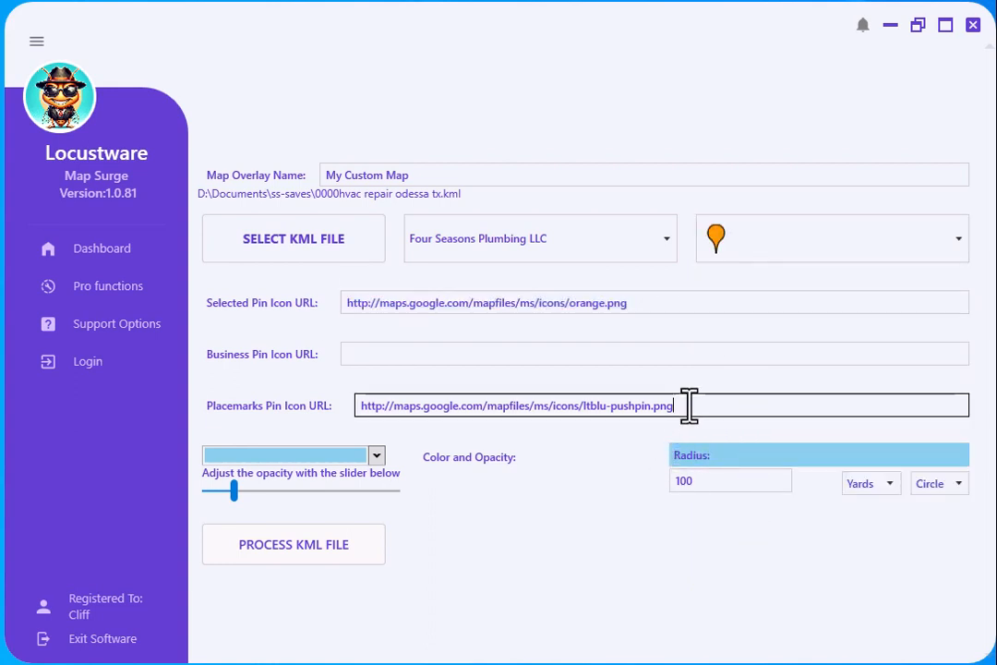
{"action": "left_click_drag", "start_coordinate": [690, 407], "coordinate": [329, 411]}
{"action": "key", "text": "ctrl+v"}
{"action": "left_click", "coordinate": [365, 351]}
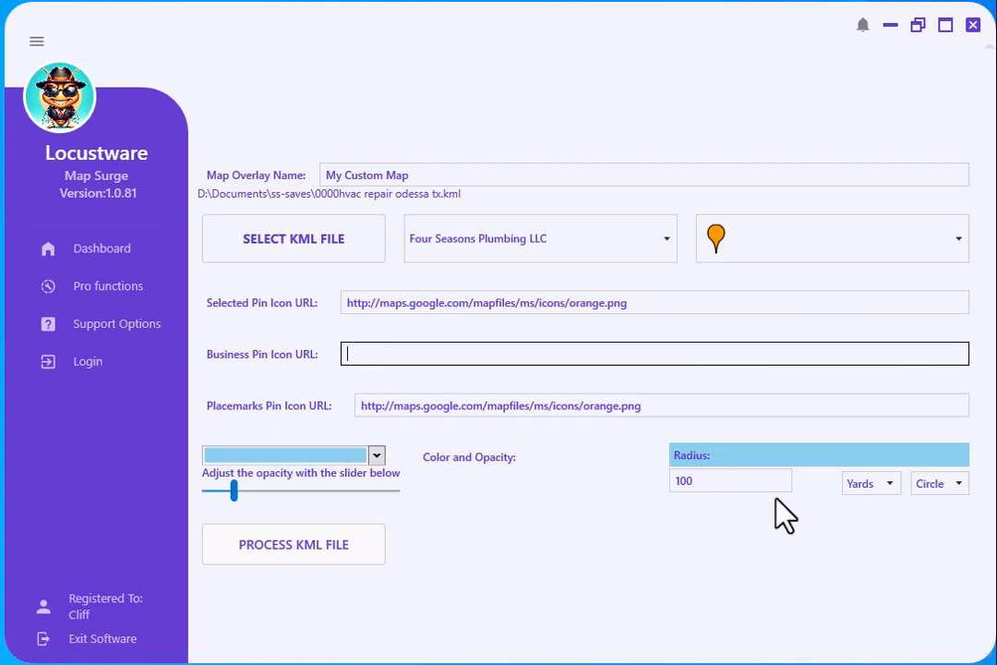
Step: Set the overlay color to coral orange at about half opacity, with a radius of 1000 yards
{"action": "left_click", "coordinate": [235, 492]}
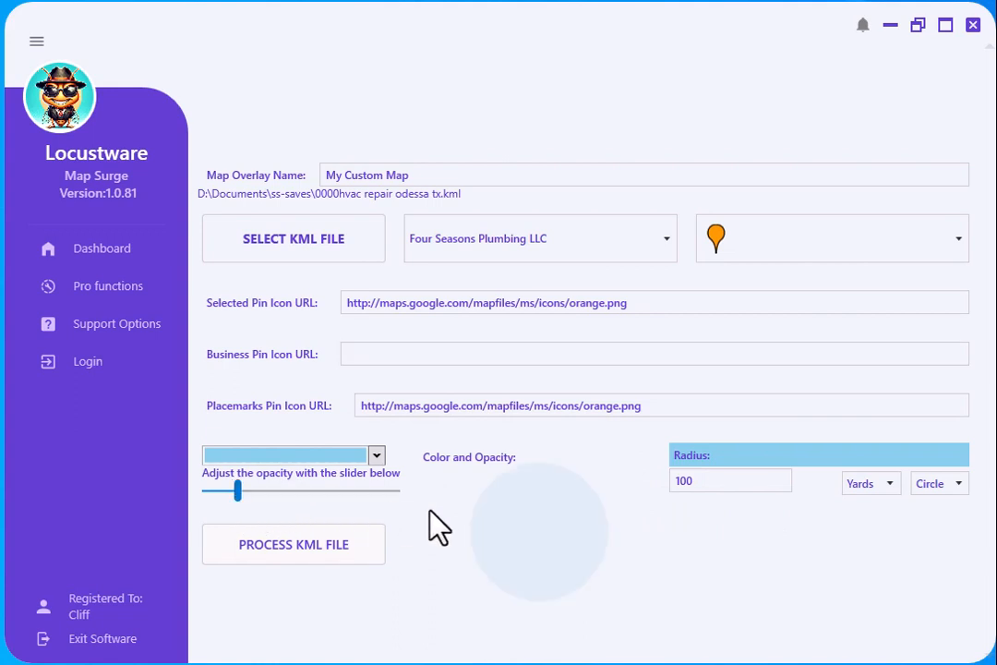
{"action": "left_click", "coordinate": [377, 455]}
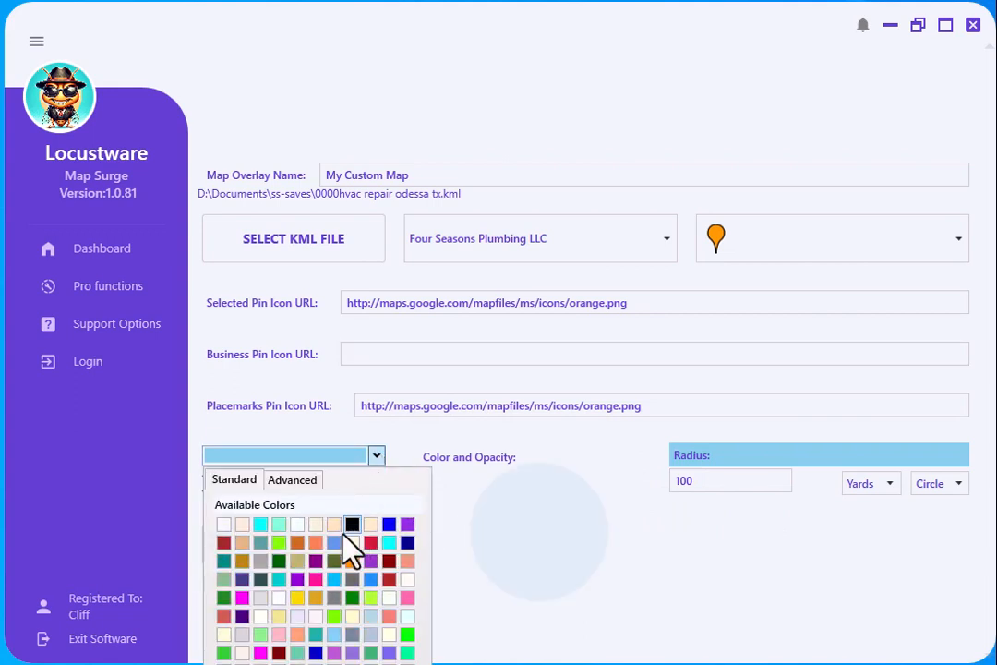
{"action": "left_click", "coordinate": [315, 543]}
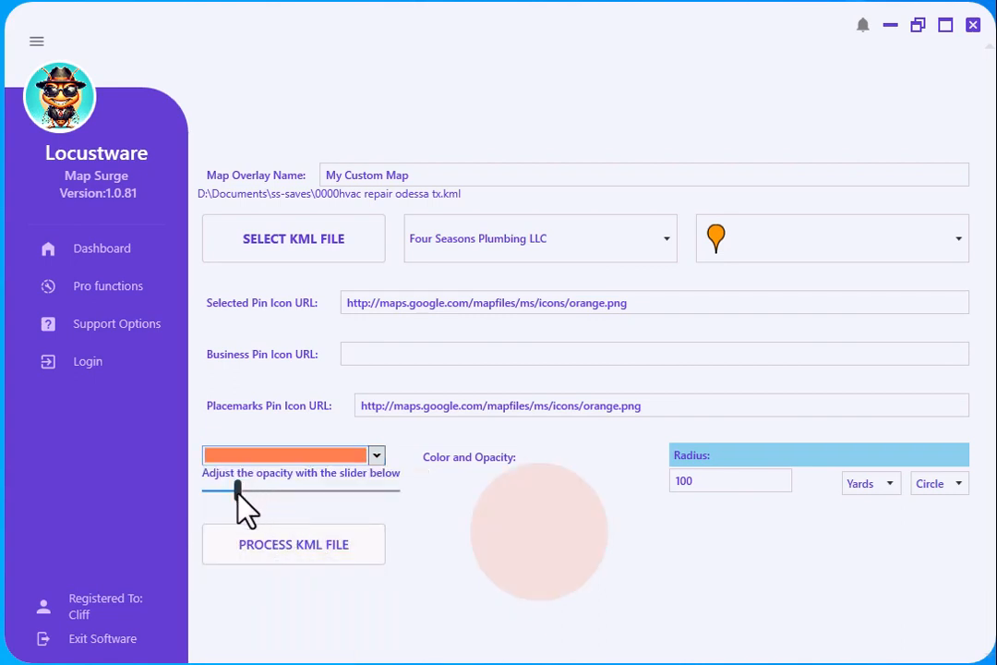
{"action": "left_click_drag", "start_coordinate": [237, 489], "coordinate": [312, 501]}
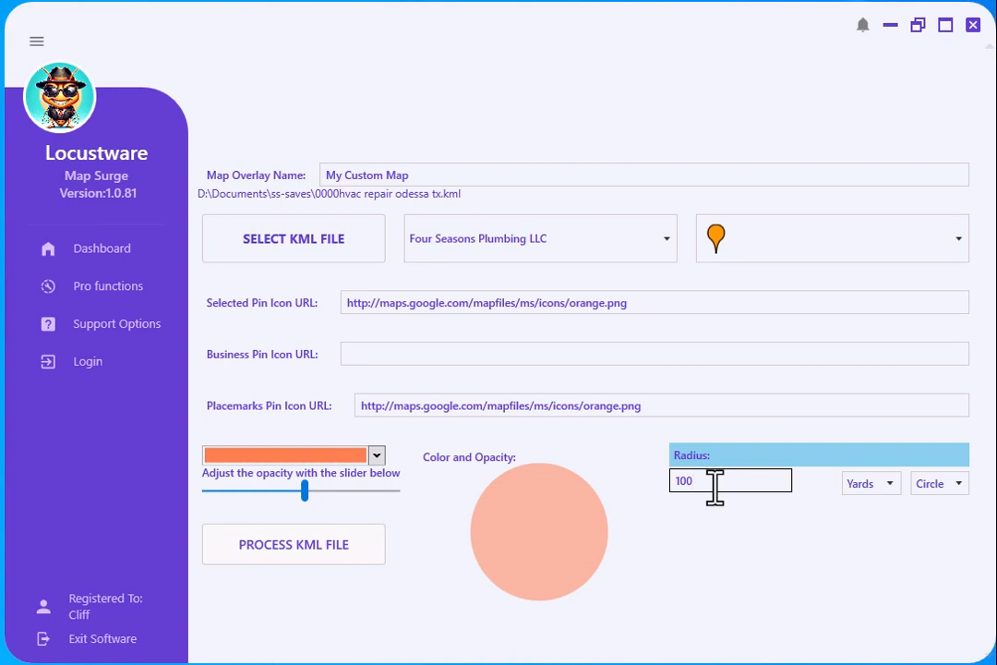
{"action": "left_click", "coordinate": [862, 487]}
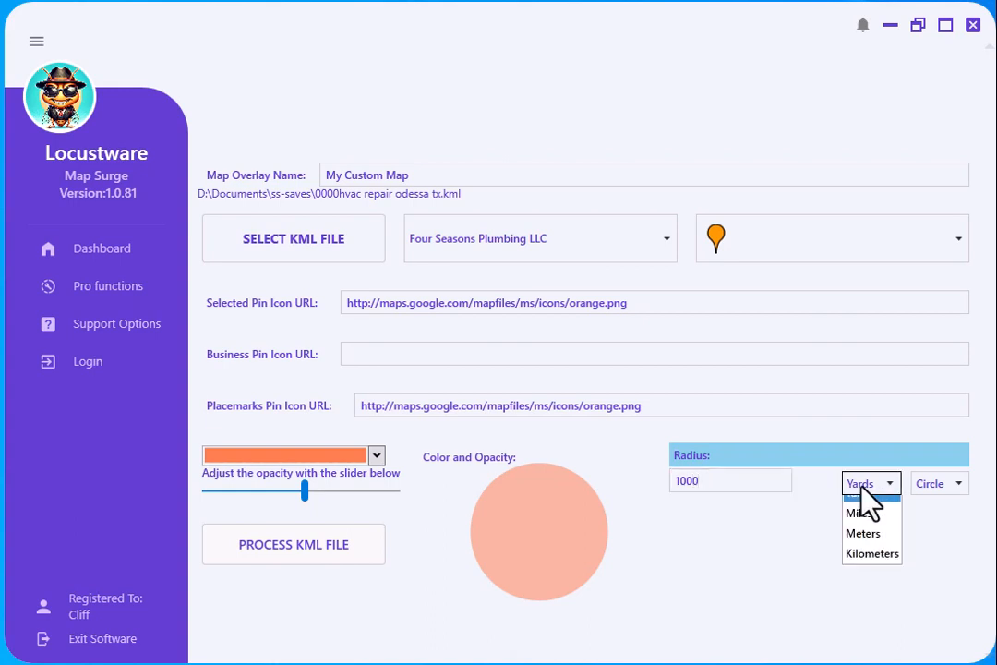
{"action": "left_click", "coordinate": [861, 487]}
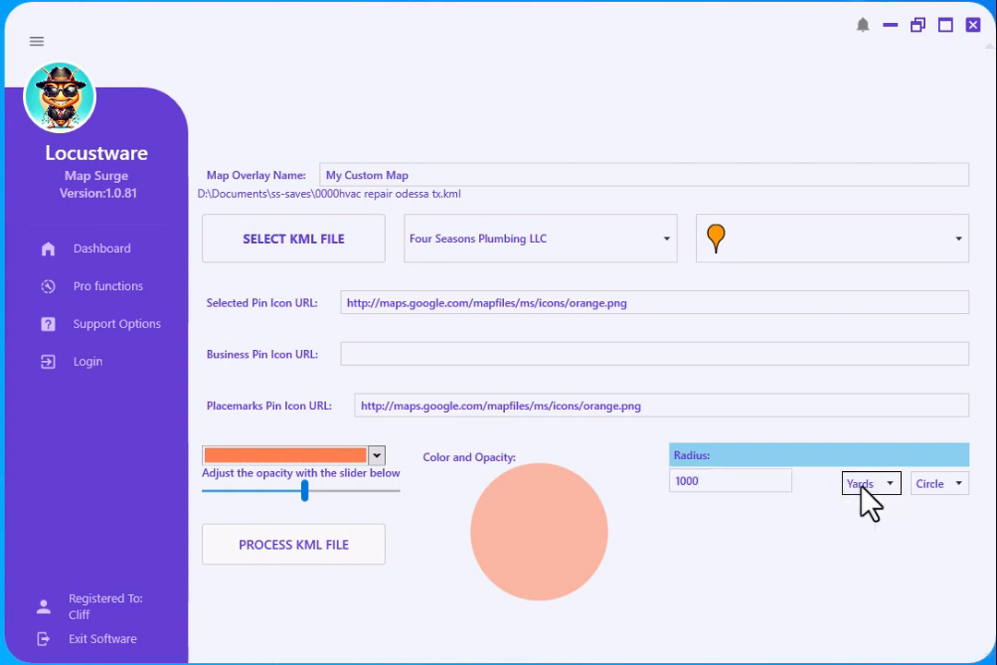
Step: Try the Square, Rectangle, Triangle and Star overlay shapes, and set the shape to Heart
{"action": "left_click", "coordinate": [937, 491]}
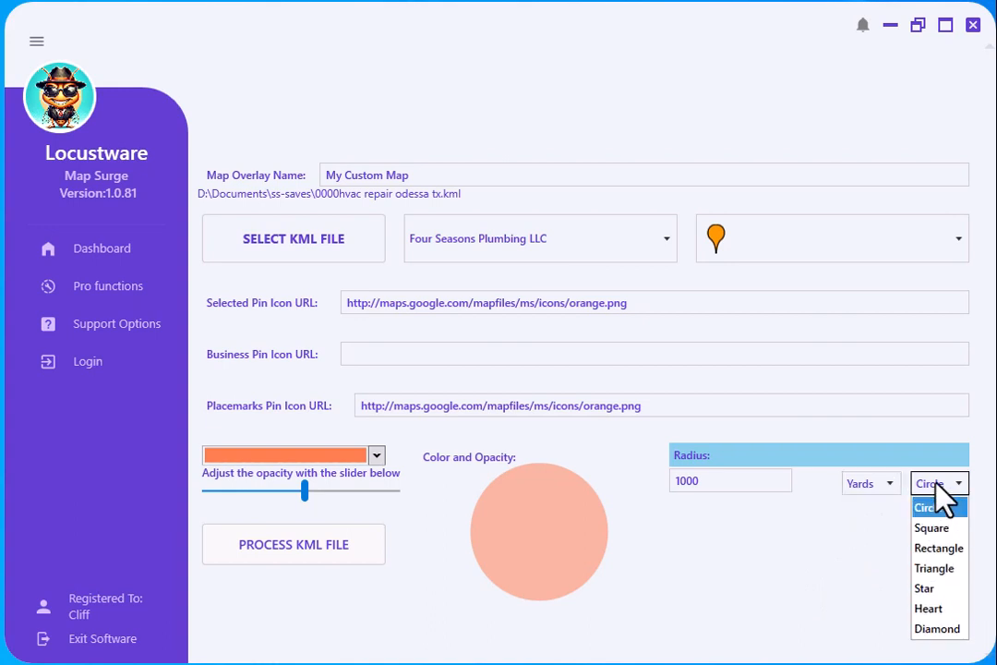
{"action": "left_click", "coordinate": [937, 528]}
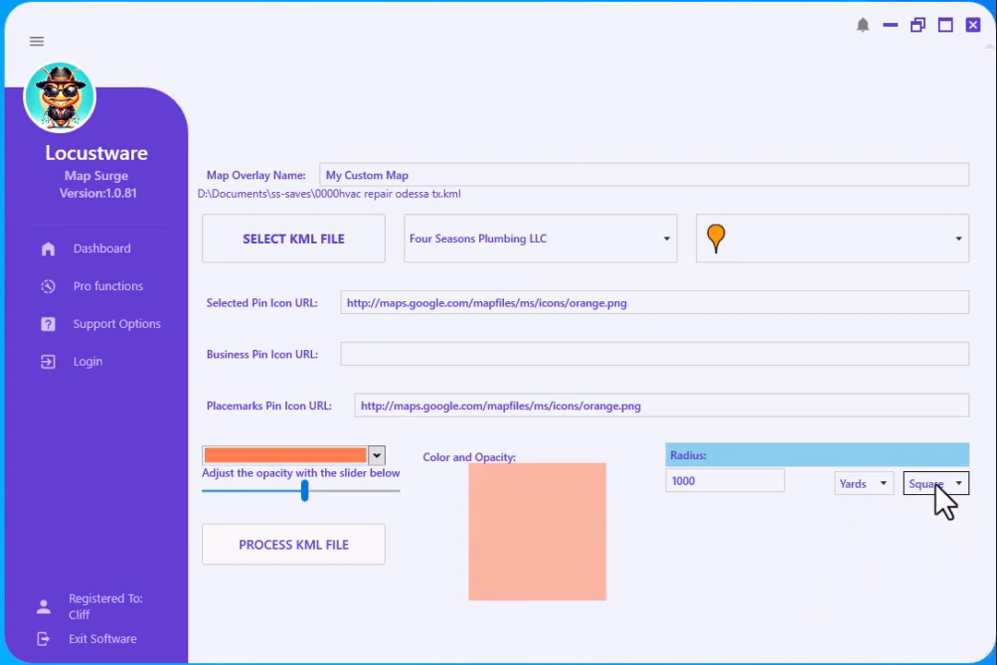
{"action": "left_click", "coordinate": [942, 503]}
{"action": "left_click", "coordinate": [931, 548]}
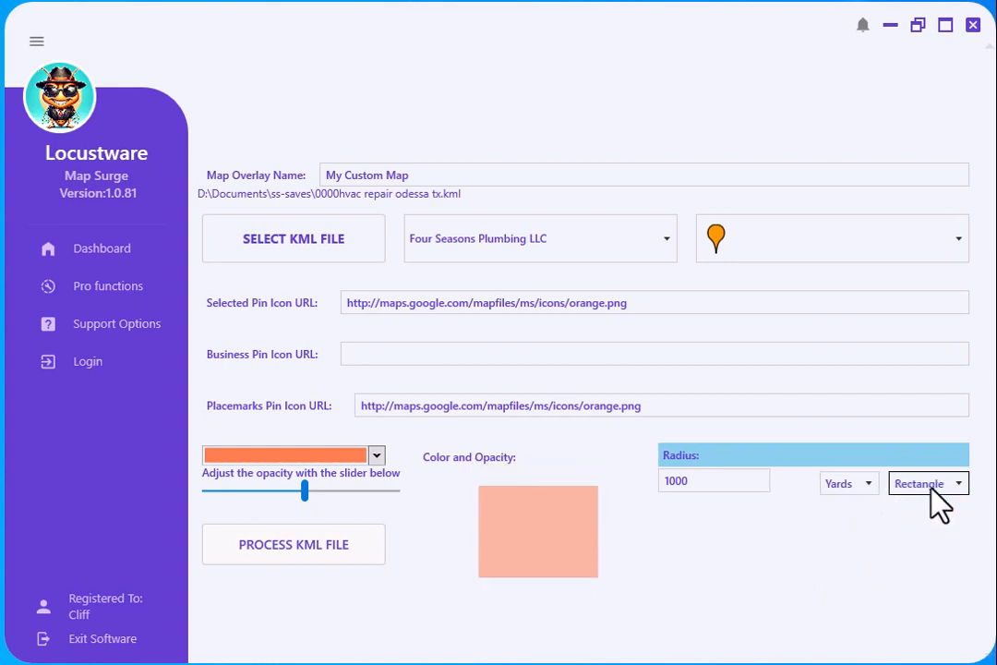
{"action": "left_click", "coordinate": [900, 487]}
{"action": "left_click", "coordinate": [926, 567]}
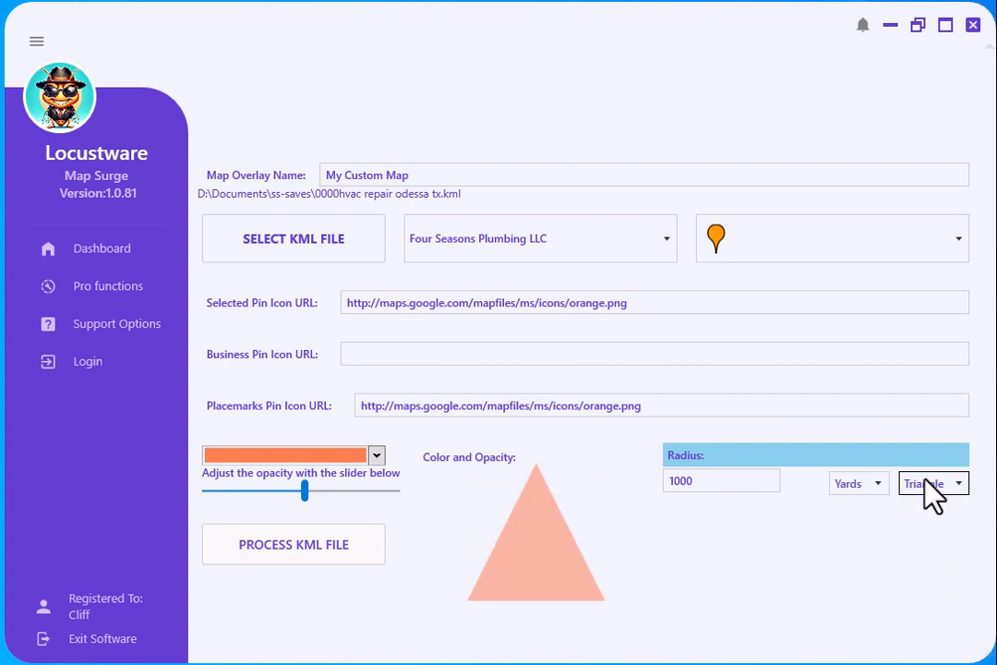
{"action": "left_click", "coordinate": [930, 489]}
{"action": "left_click", "coordinate": [912, 589]}
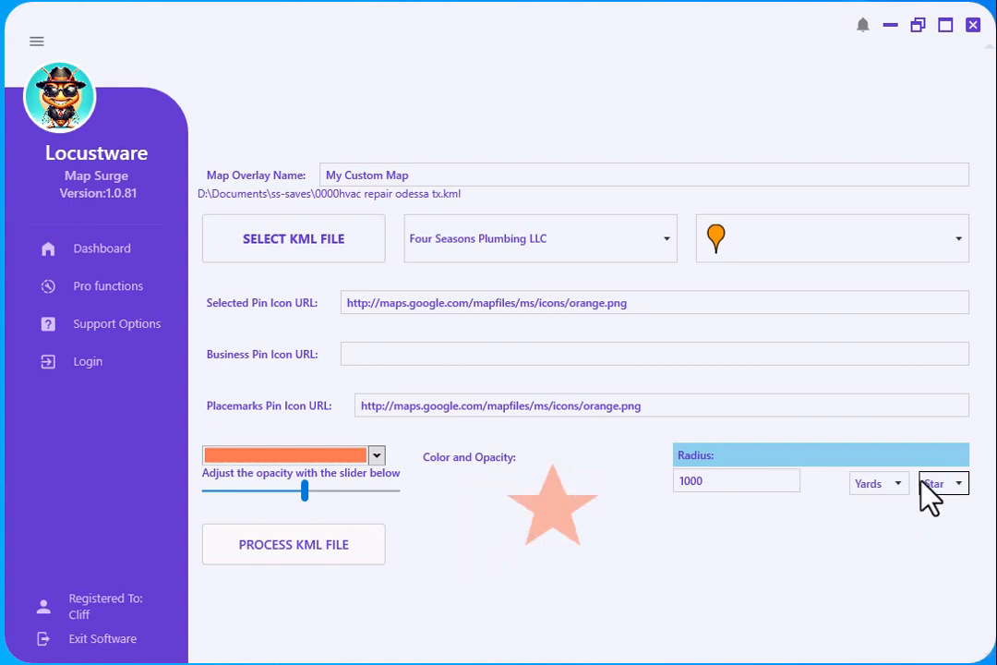
{"action": "left_click", "coordinate": [932, 488]}
{"action": "left_click", "coordinate": [938, 606]}
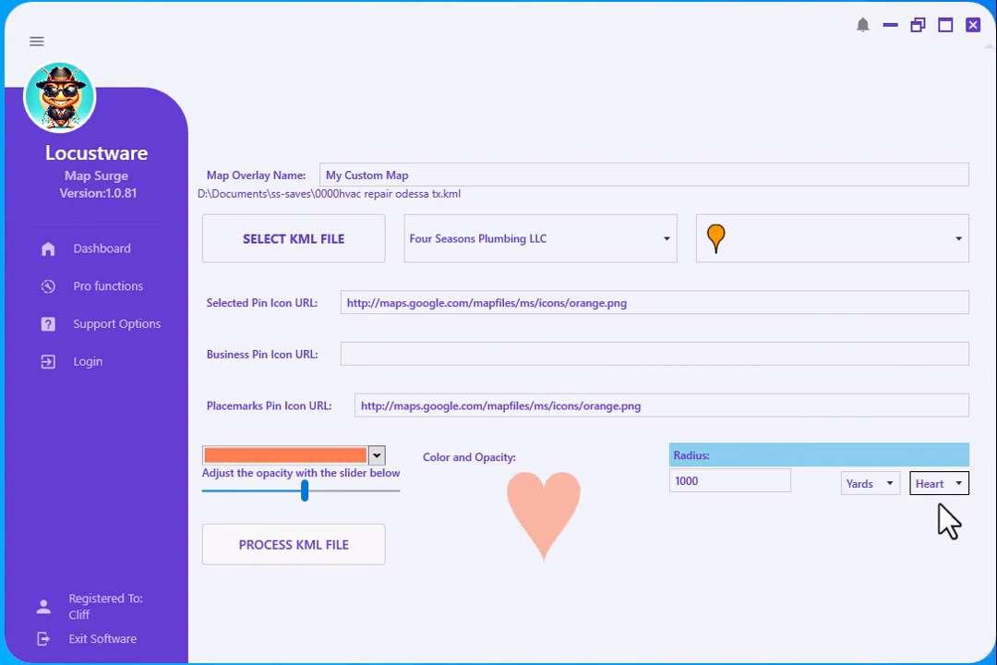
Step: Try the Diamond overlay shape, then set the shape to Star and process the KML file
{"action": "left_click", "coordinate": [941, 489]}
{"action": "left_click", "coordinate": [935, 630]}
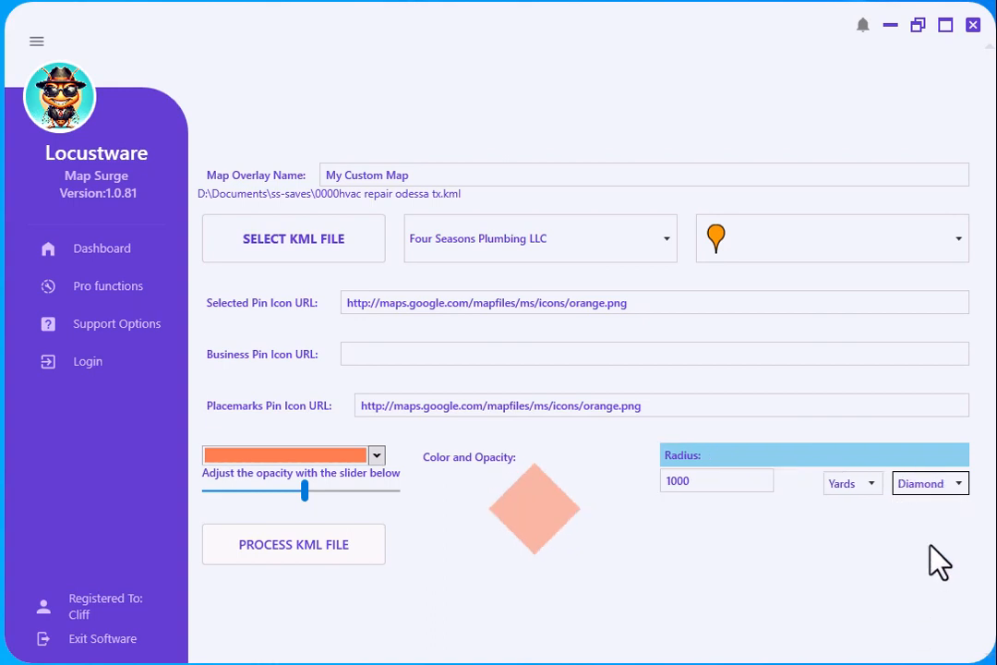
{"action": "left_click", "coordinate": [927, 485]}
{"action": "left_click", "coordinate": [928, 589]}
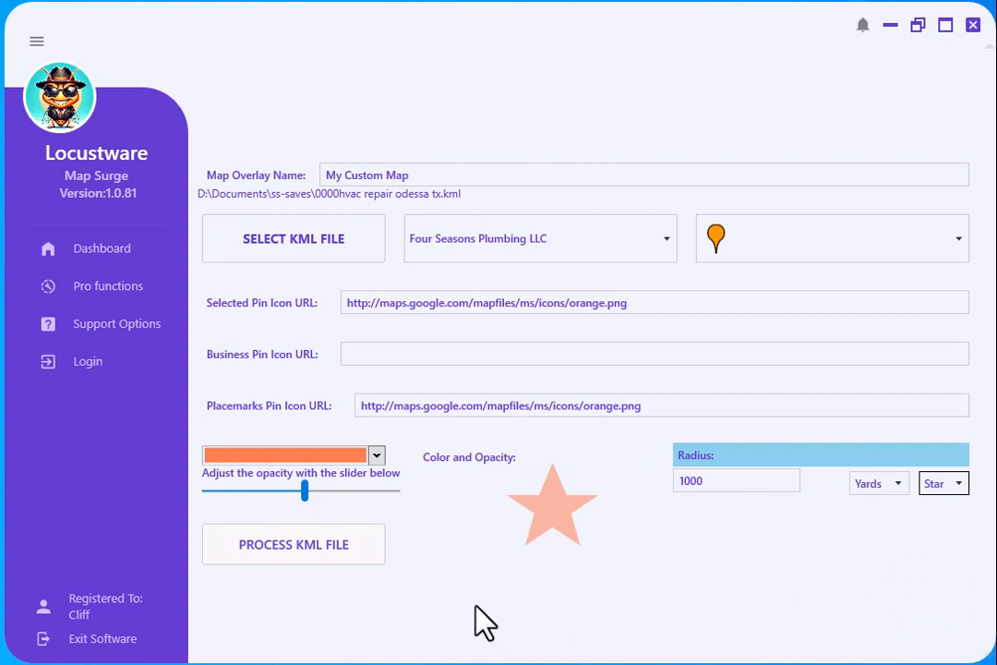
{"action": "left_click", "coordinate": [303, 546]}
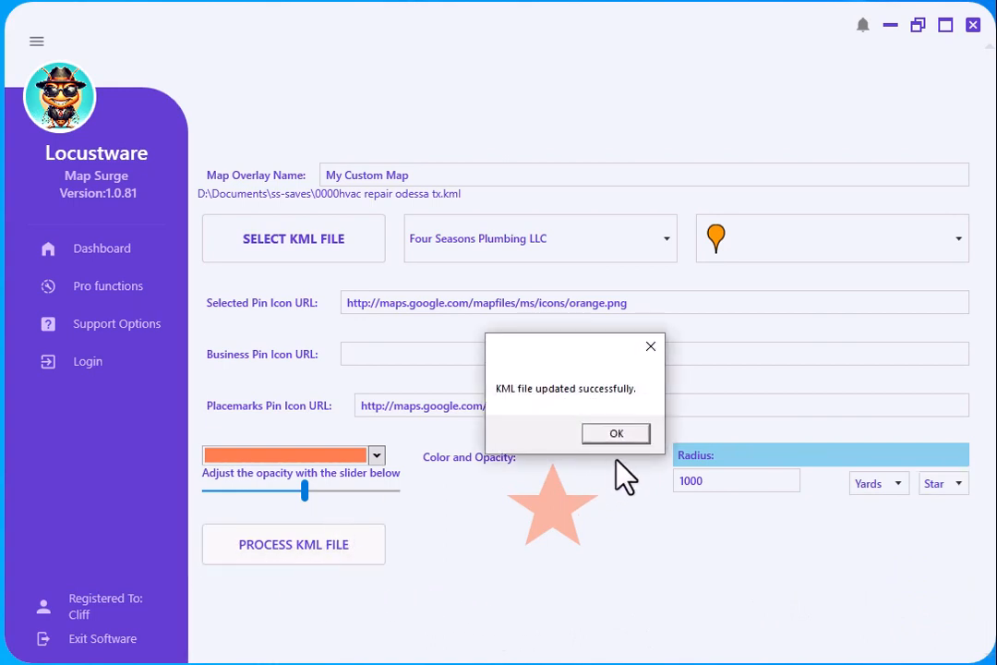
{"action": "left_click", "coordinate": [617, 435]}
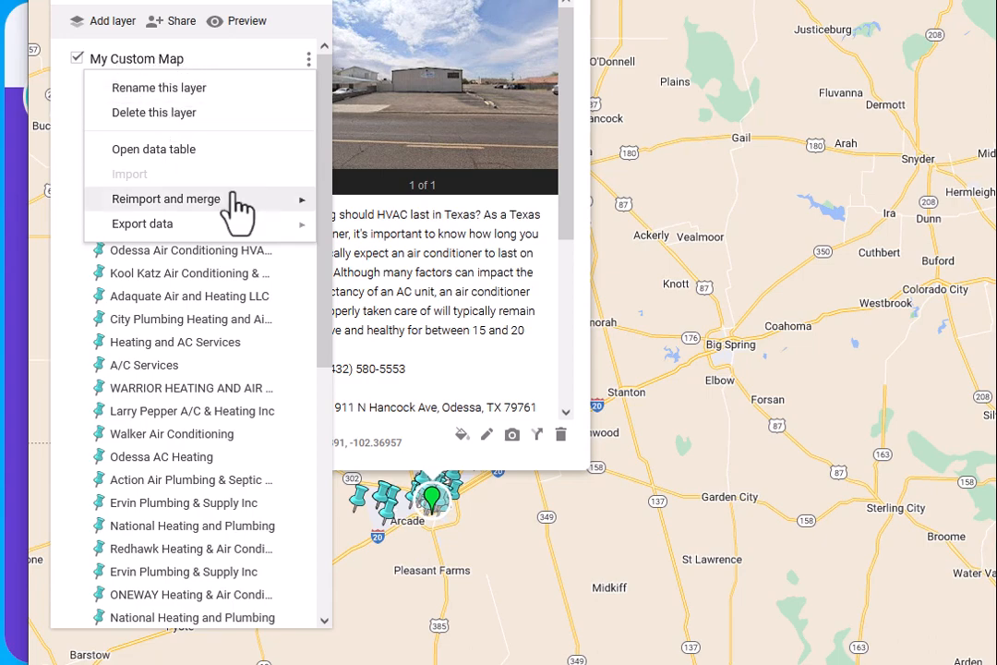
Step: In Google My Maps, delete the My Custom Map layer and import the processed "0000hvac repair odessa tx.kml" file in its place
{"action": "left_click", "coordinate": [259, 111]}
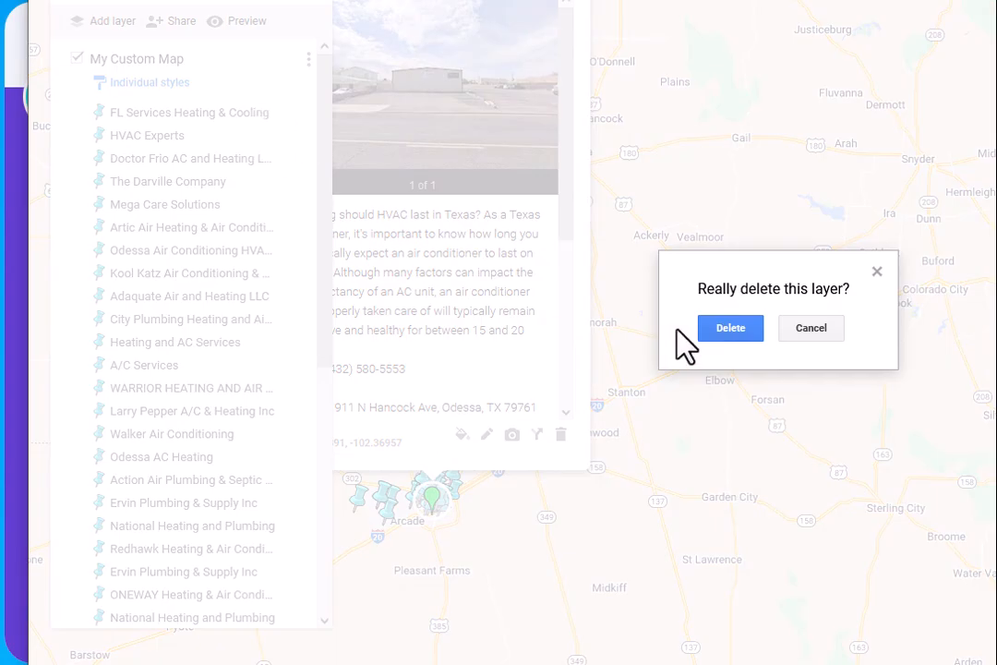
{"action": "left_click", "coordinate": [723, 333]}
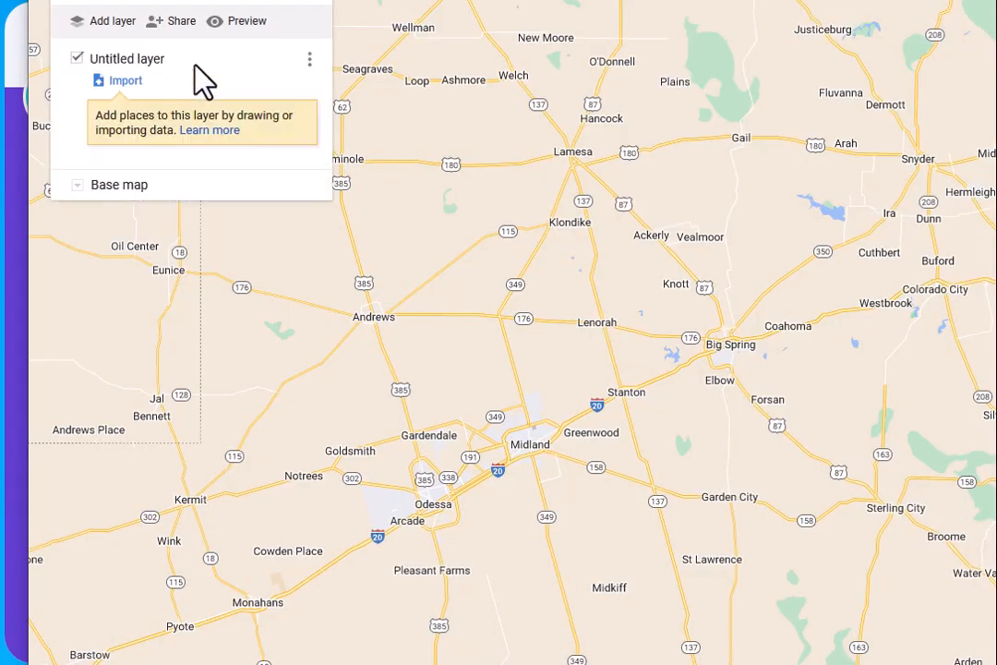
{"action": "left_click", "coordinate": [120, 82]}
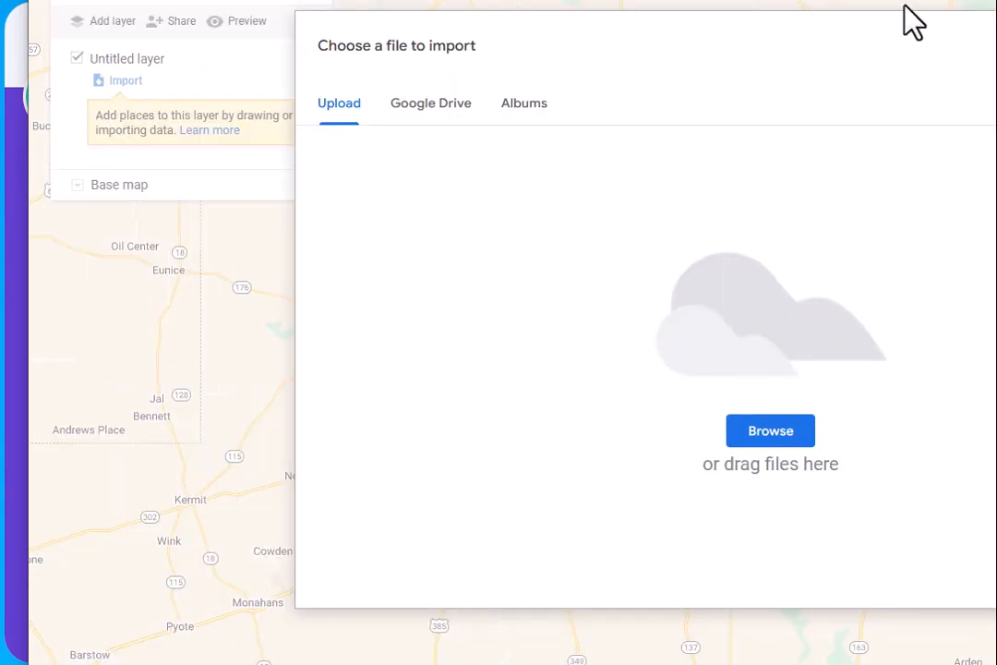
{"action": "left_click_drag", "start_coordinate": [688, 0], "coordinate": [588, 397]}
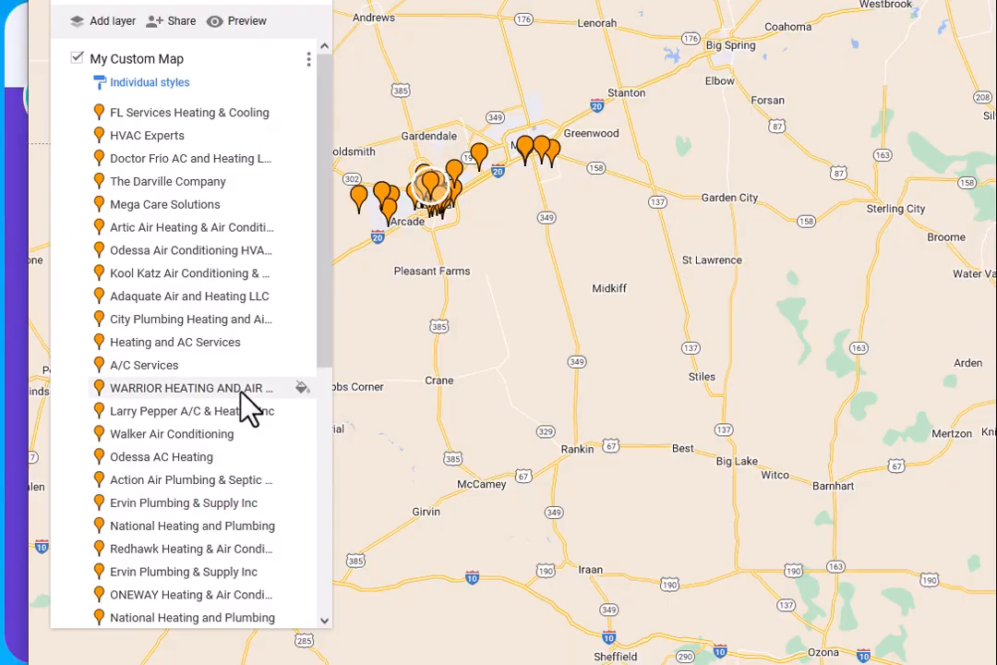
Step: Check the pin icons in the My Custom Map layer's place list and open the Four Seasons Plumbing LLC entry
{"action": "scroll", "coordinate": [231, 263], "scroll_direction": "down", "scroll_amount": 5}
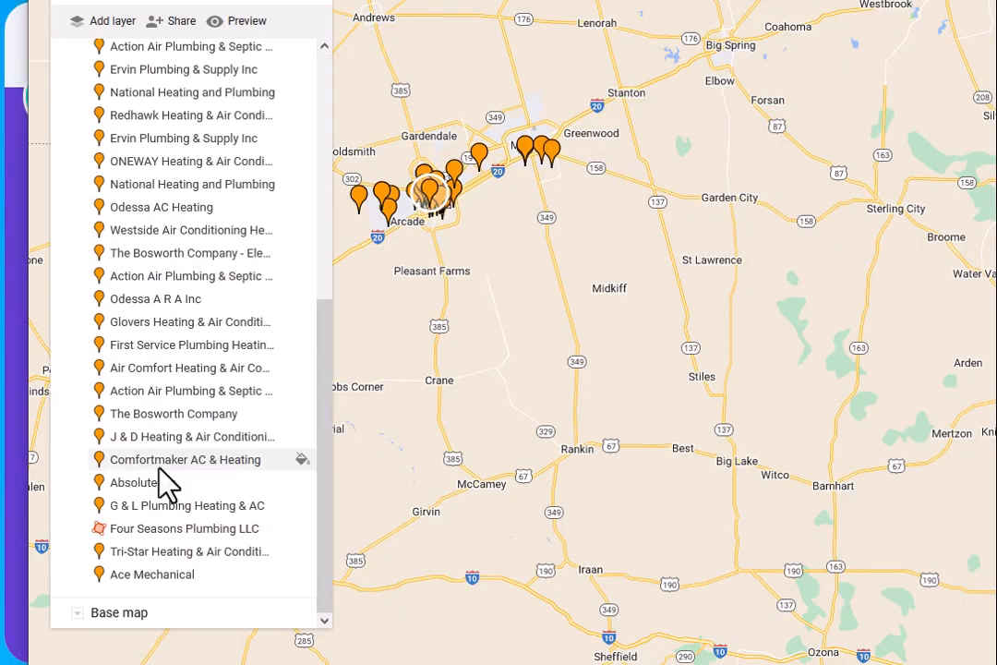
{"action": "scroll", "coordinate": [147, 143], "scroll_direction": "up", "scroll_amount": 5}
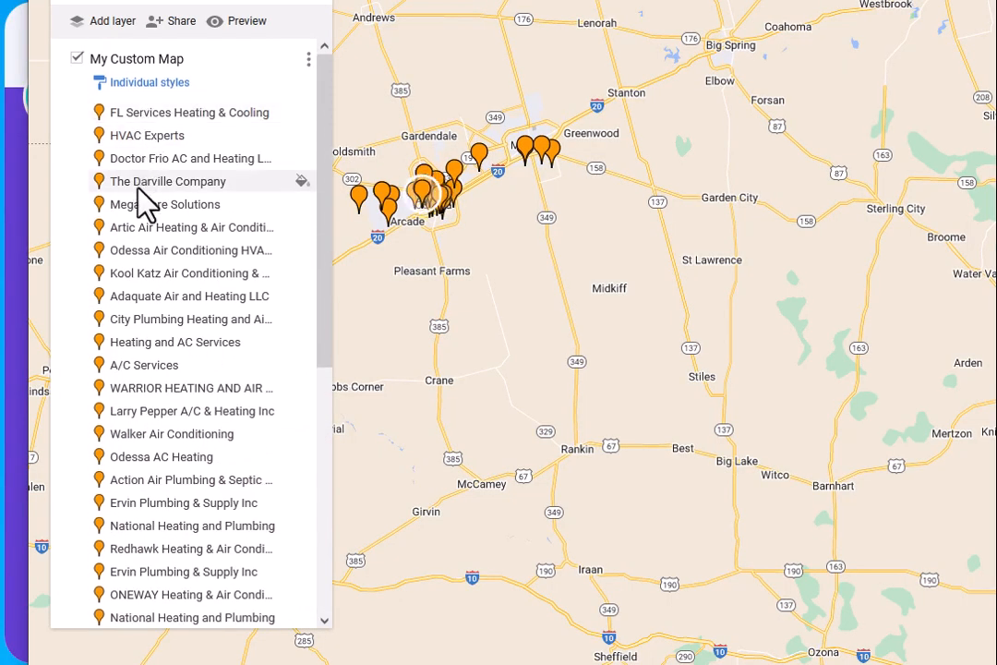
{"action": "scroll", "coordinate": [175, 406], "scroll_direction": "down", "scroll_amount": 5}
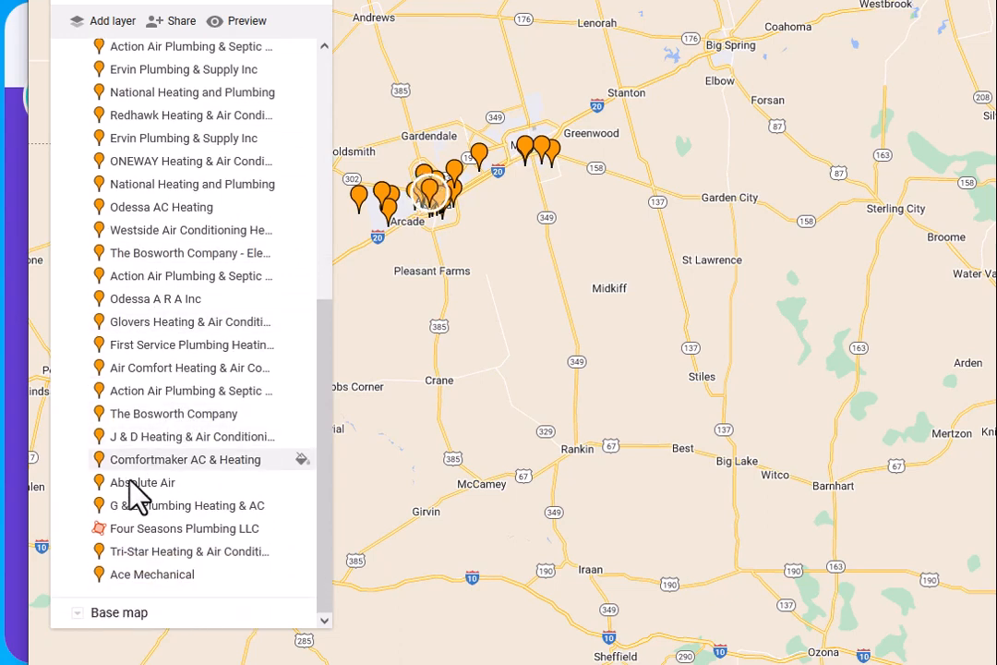
{"action": "left_click", "coordinate": [100, 532]}
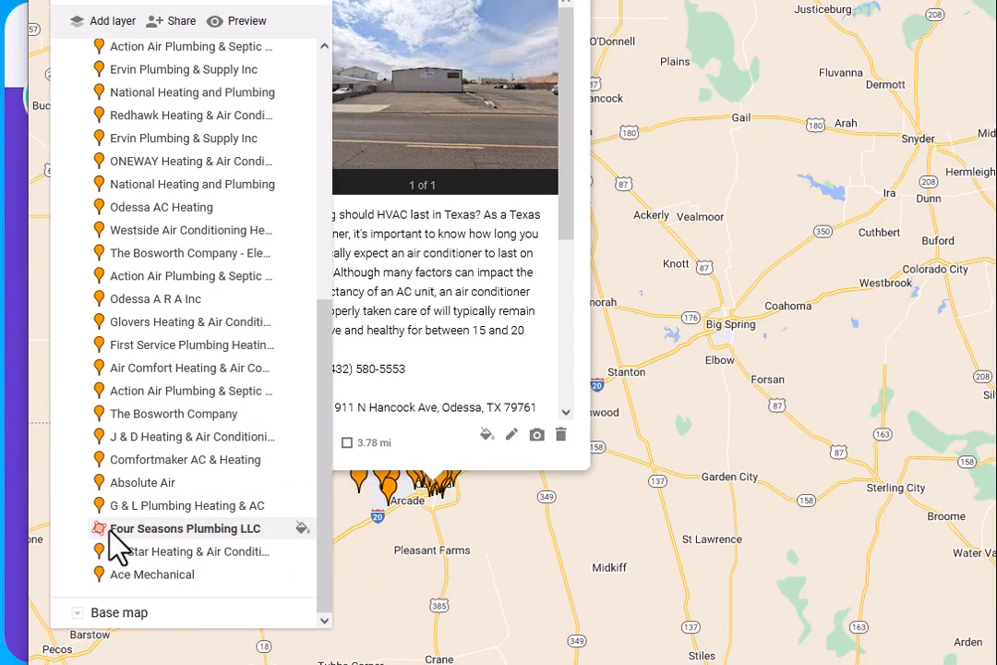
Step: Preview the map and open the Four Seasons Plumbing LLC entry from its place list
{"action": "left_click", "coordinate": [248, 22]}
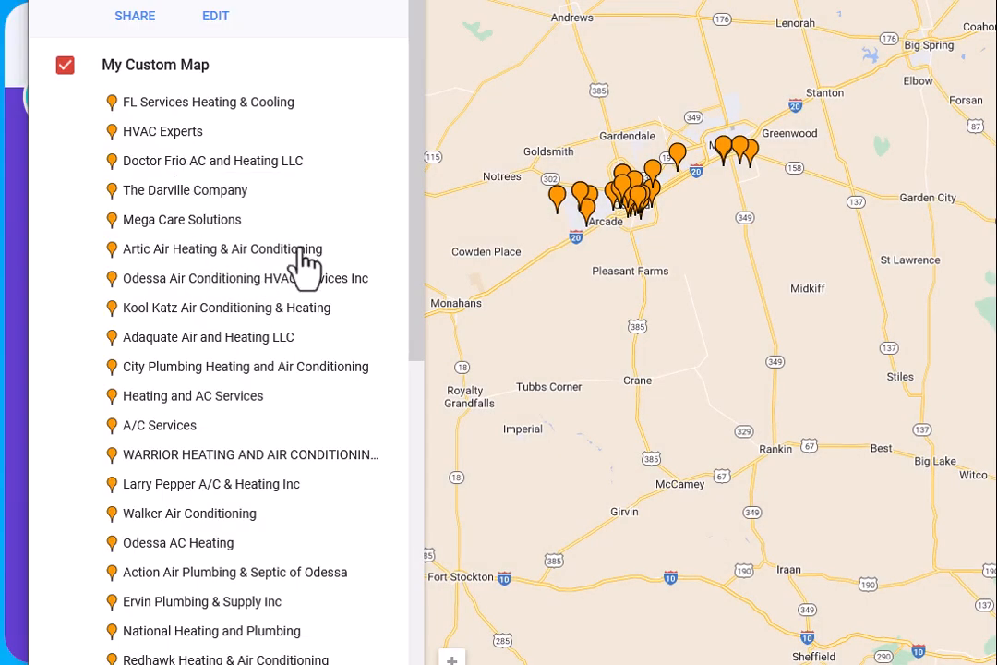
{"action": "scroll", "coordinate": [340, 349], "scroll_direction": "down", "scroll_amount": 7}
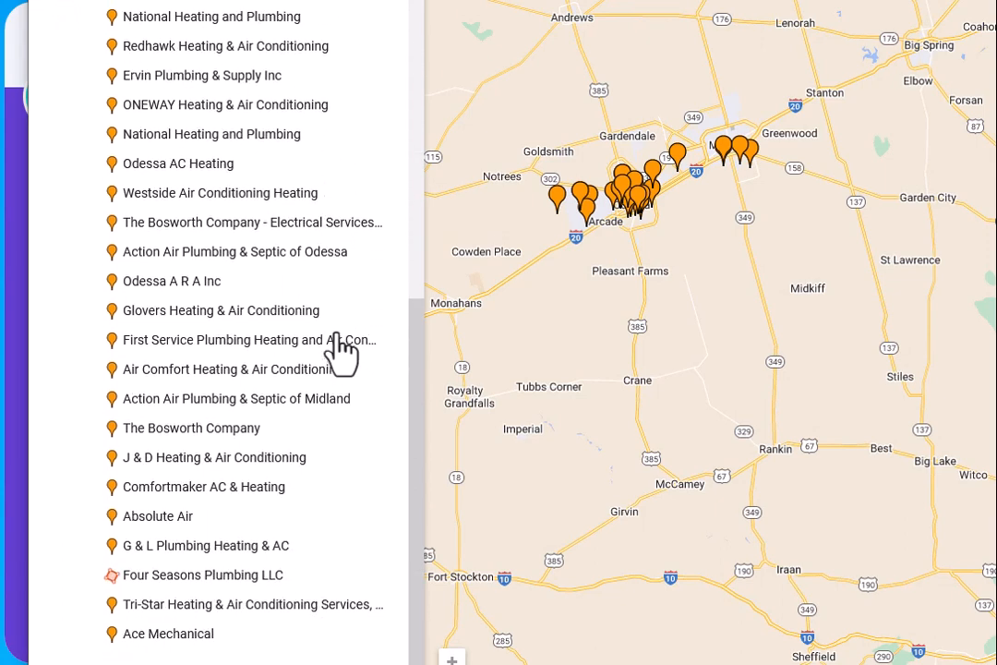
{"action": "scroll", "coordinate": [222, 517], "scroll_direction": "down", "scroll_amount": 1}
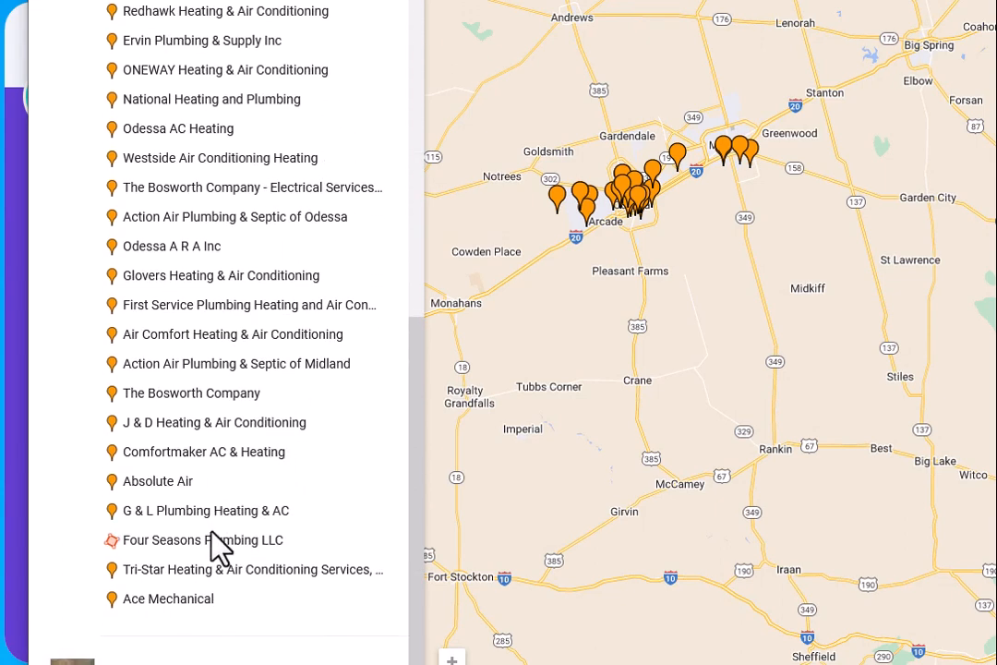
{"action": "left_click", "coordinate": [211, 541]}
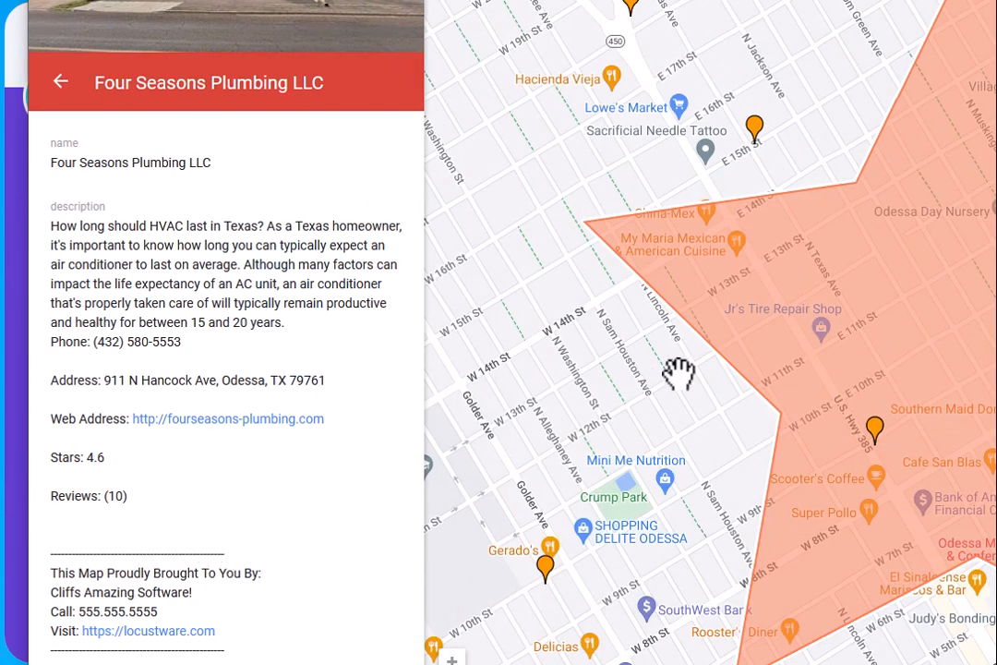
Step: Examine the star overlay around Four Seasons Plumbing LLC and the surrounding Odessa pins at different map scales
{"action": "scroll", "coordinate": [790, 414], "scroll_direction": "down", "scroll_amount": 3}
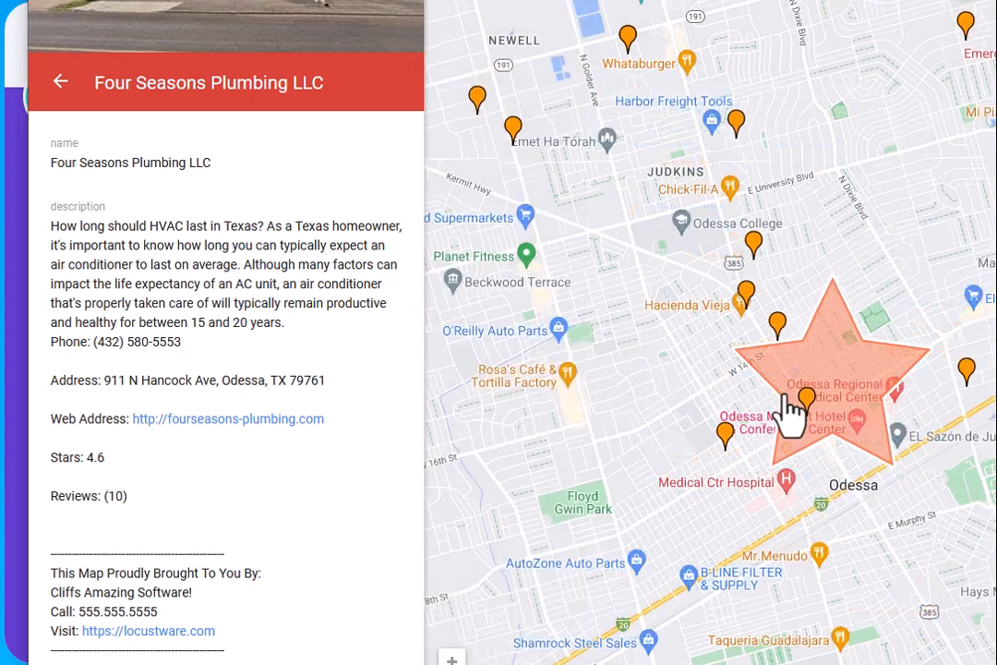
{"action": "scroll", "coordinate": [597, 467], "scroll_direction": "down", "scroll_amount": 2}
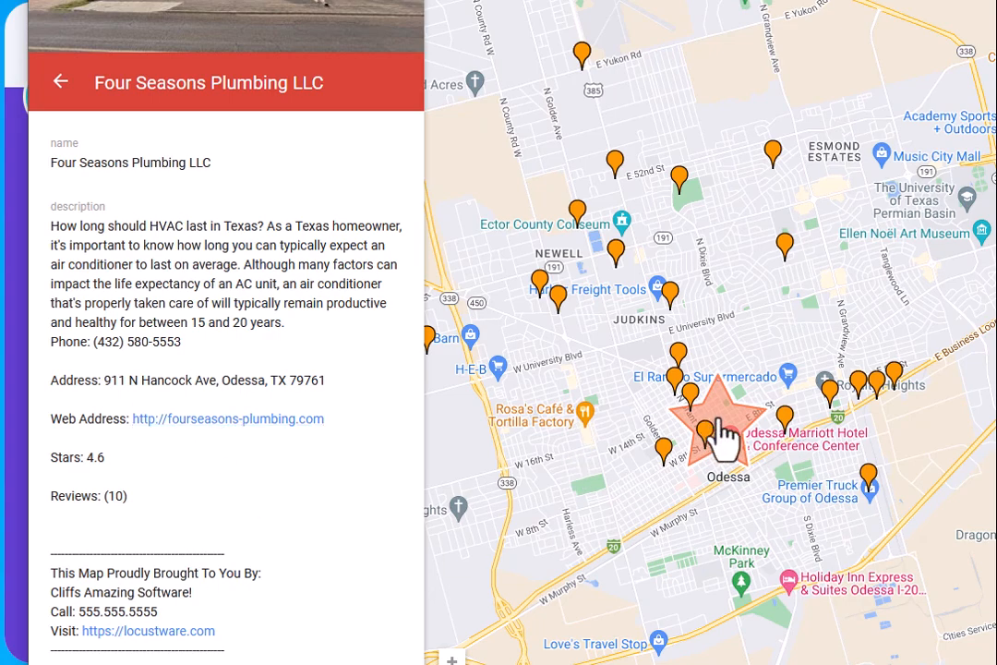
{"action": "scroll", "coordinate": [700, 483], "scroll_direction": "up", "scroll_amount": 2}
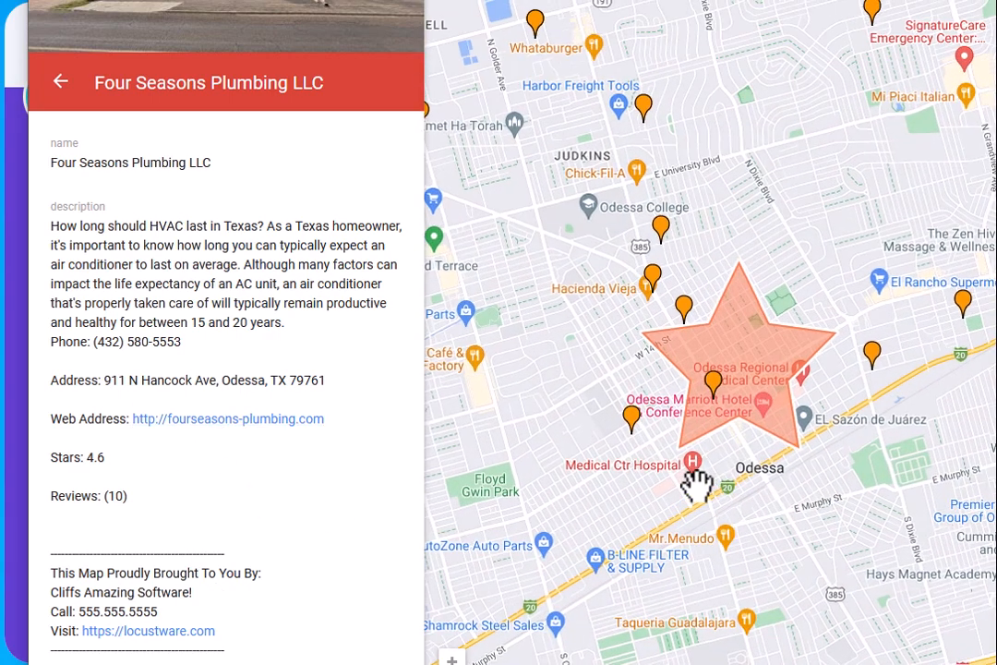
{"action": "scroll", "coordinate": [699, 484], "scroll_direction": "up", "scroll_amount": 1}
{"action": "scroll", "coordinate": [710, 486], "scroll_direction": "down", "scroll_amount": 2}
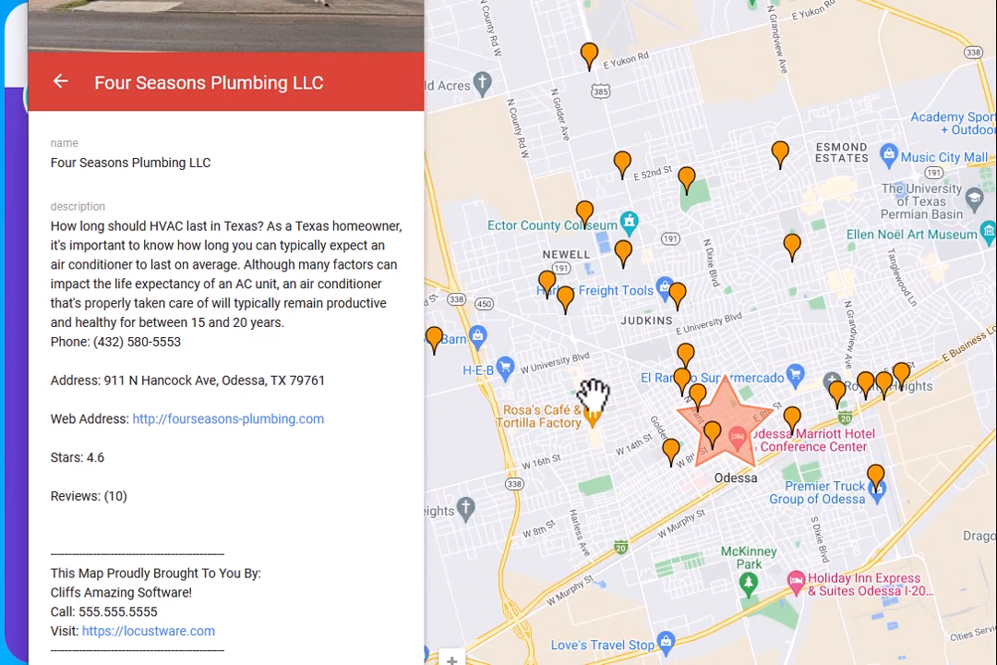
{"action": "scroll", "coordinate": [590, 286], "scroll_direction": "down", "scroll_amount": 2}
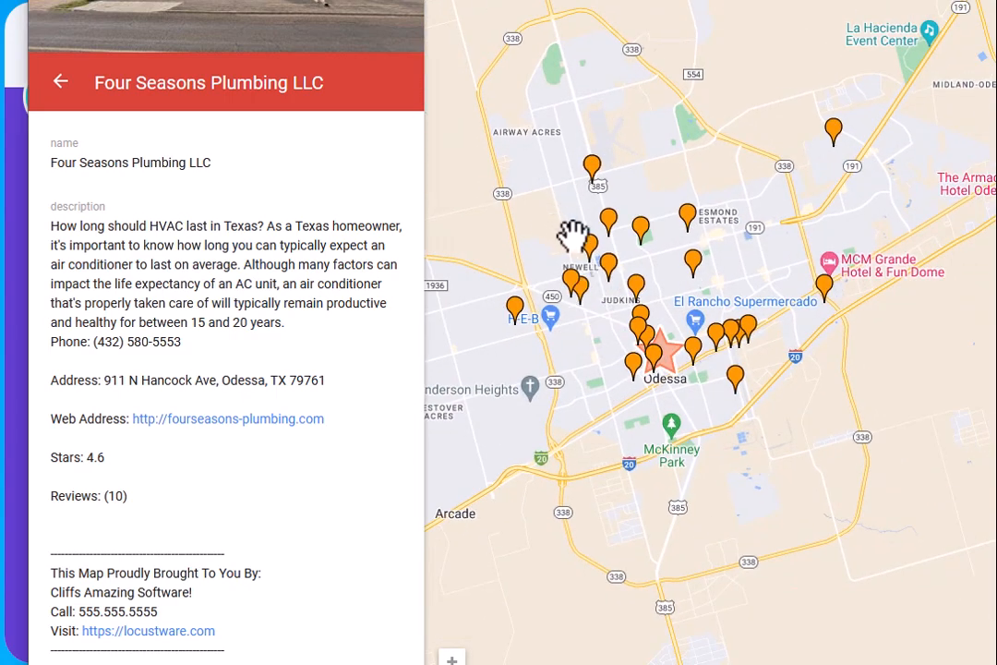
{"action": "scroll", "coordinate": [572, 235], "scroll_direction": "up", "scroll_amount": 2}
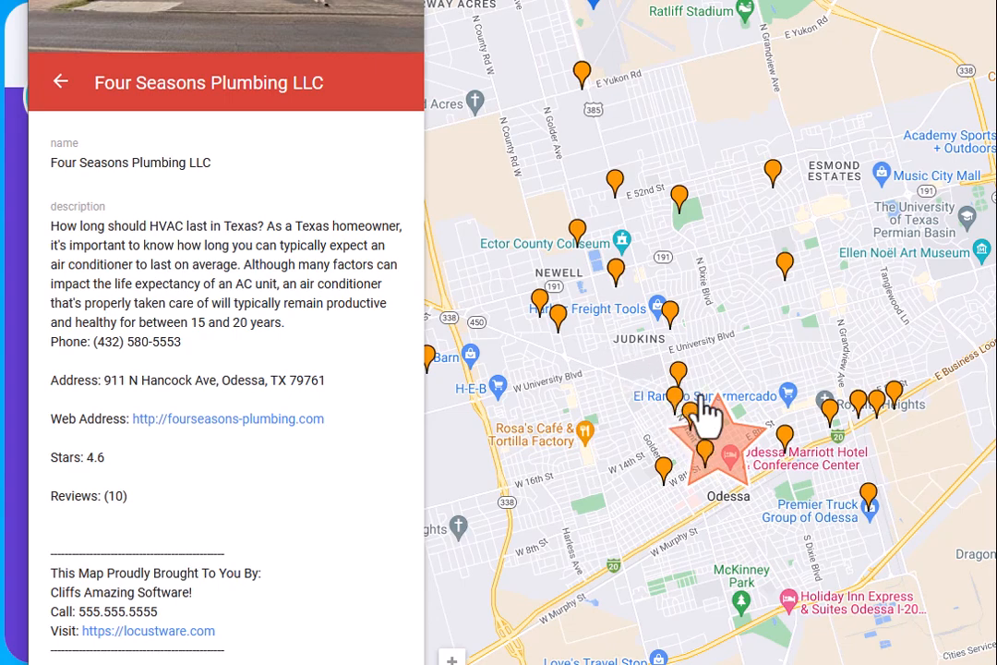
{"action": "scroll", "coordinate": [700, 414], "scroll_direction": "down", "scroll_amount": 2}
{"action": "scroll", "coordinate": [704, 429], "scroll_direction": "up", "scroll_amount": 5}
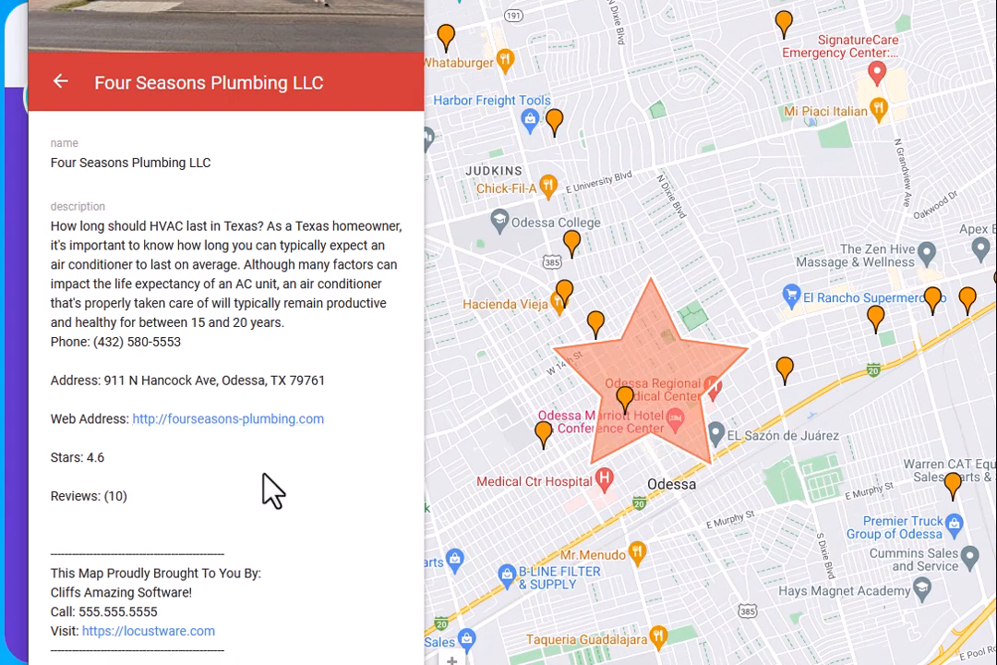
{"action": "scroll", "coordinate": [630, 434], "scroll_direction": "down", "scroll_amount": 5}
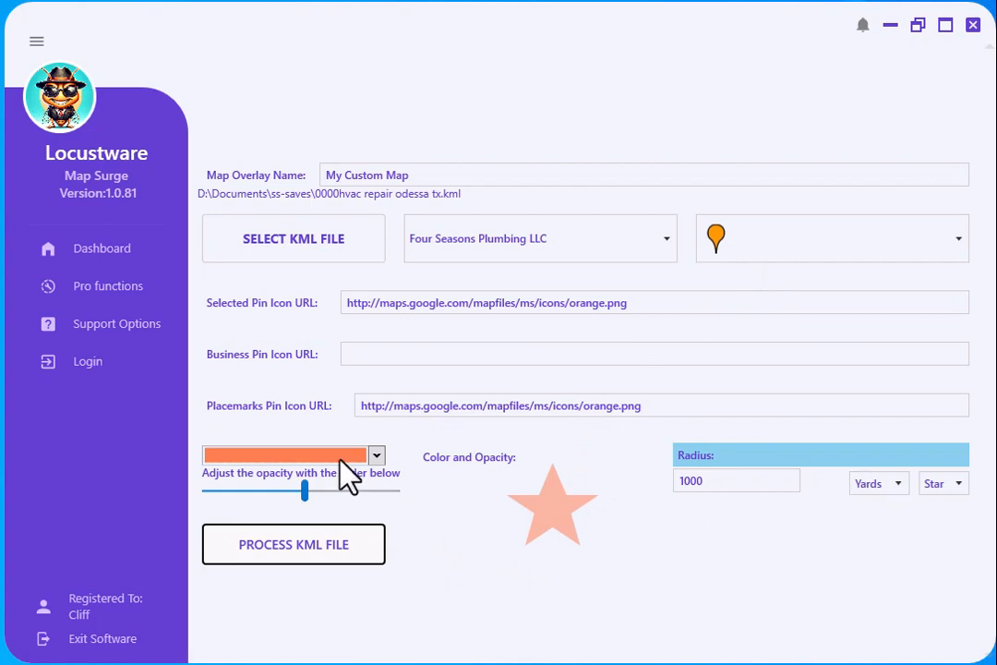
Step: Return to Map Surge and open its Dashboard
{"action": "left_click", "coordinate": [114, 249]}
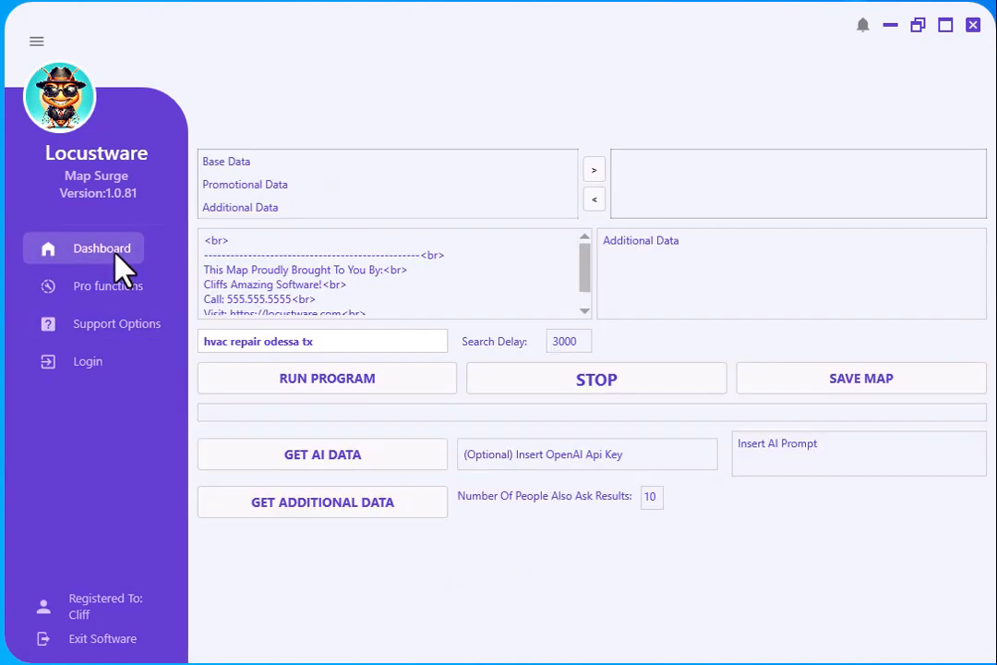